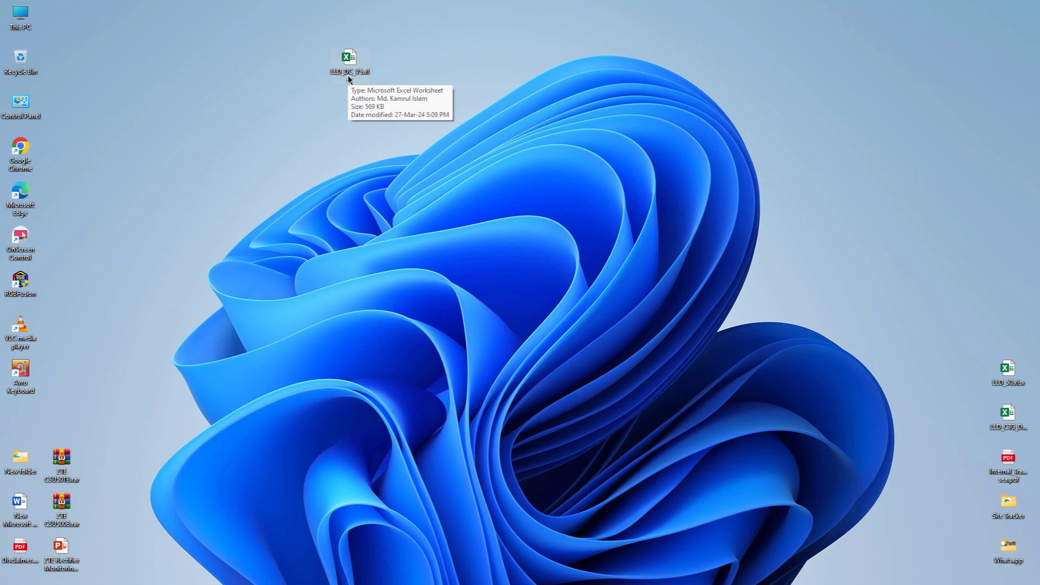
# Open the LLD_DC_V5 workbook, then switch to the Word document and check its CMCDG11 new baseband 6631 line
pyautogui.doubleClick(349, 77)
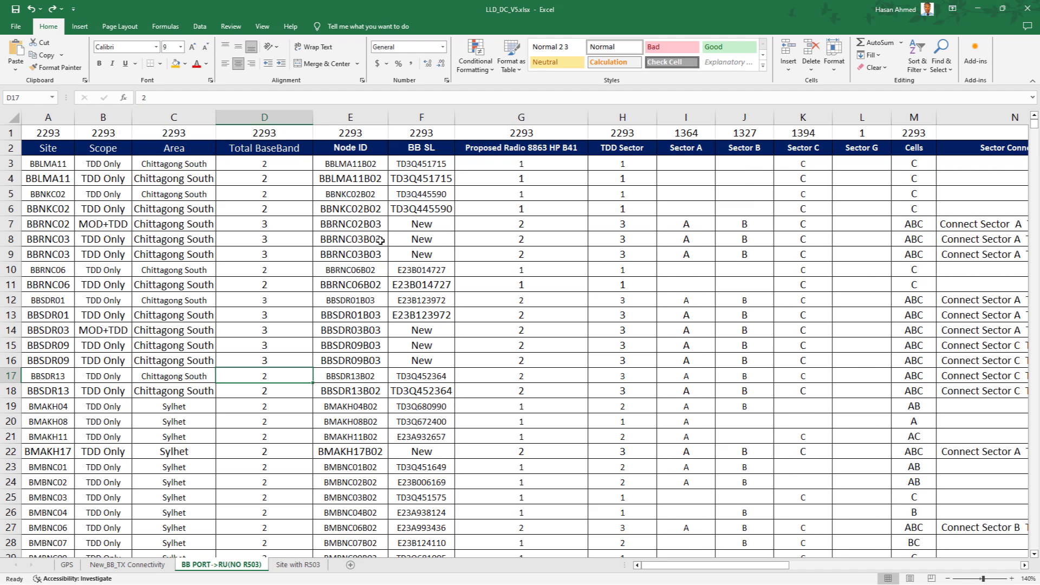
pyautogui.hotkey('alt', 'Tab')
pyautogui.moveTo(392, 297); pyautogui.dragTo(693, 298)
pyautogui.click(694, 297)
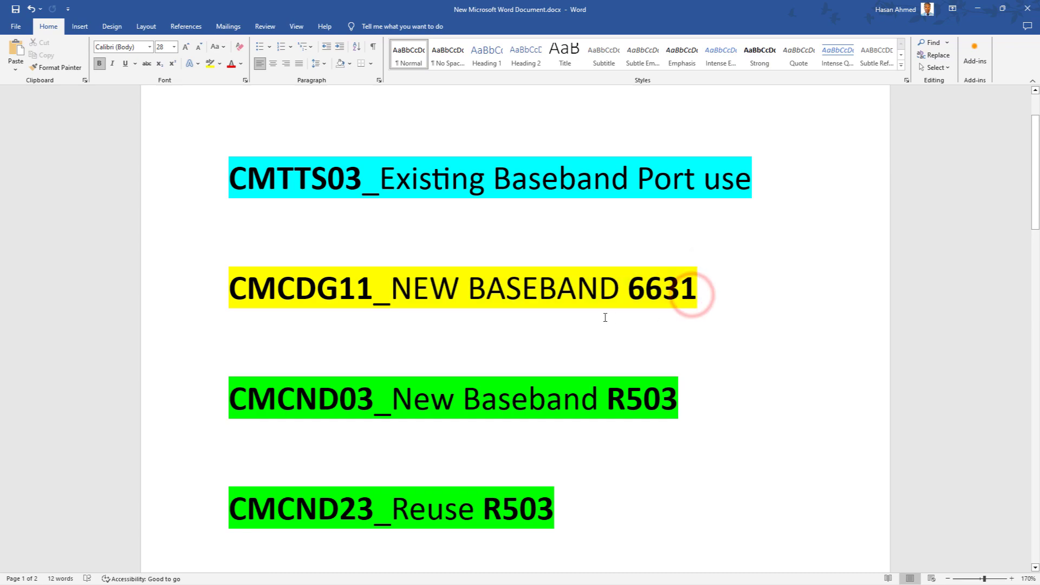
pyautogui.keyDown('shift'); pyautogui.click(389, 289); pyautogui.keyUp('shift')
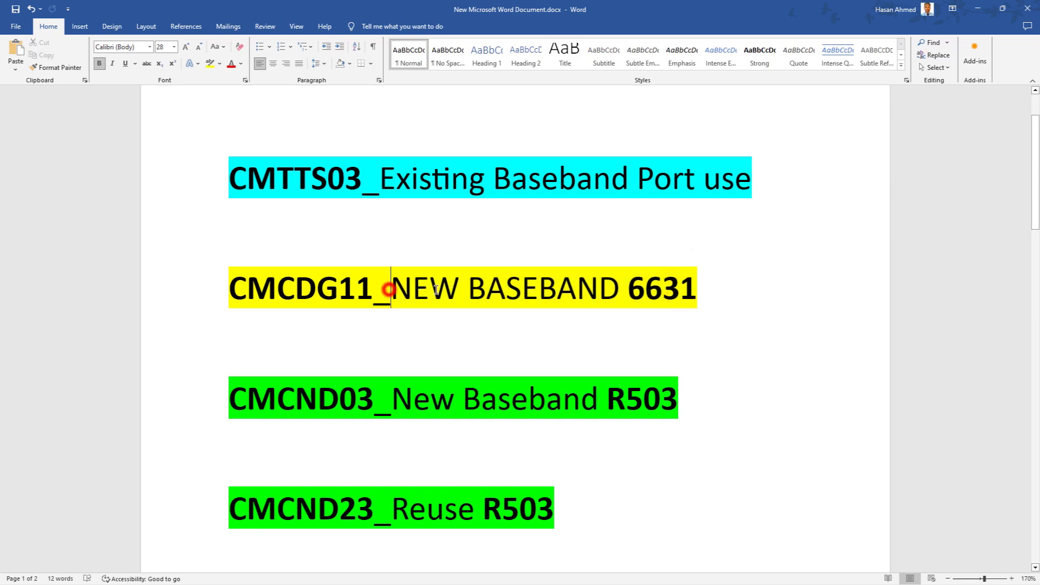
# Switch back to the Excel workbook and examine the GPS sheet's baseband serial numbers for GPS connection
pyautogui.hotkey('alt', 'Tab')
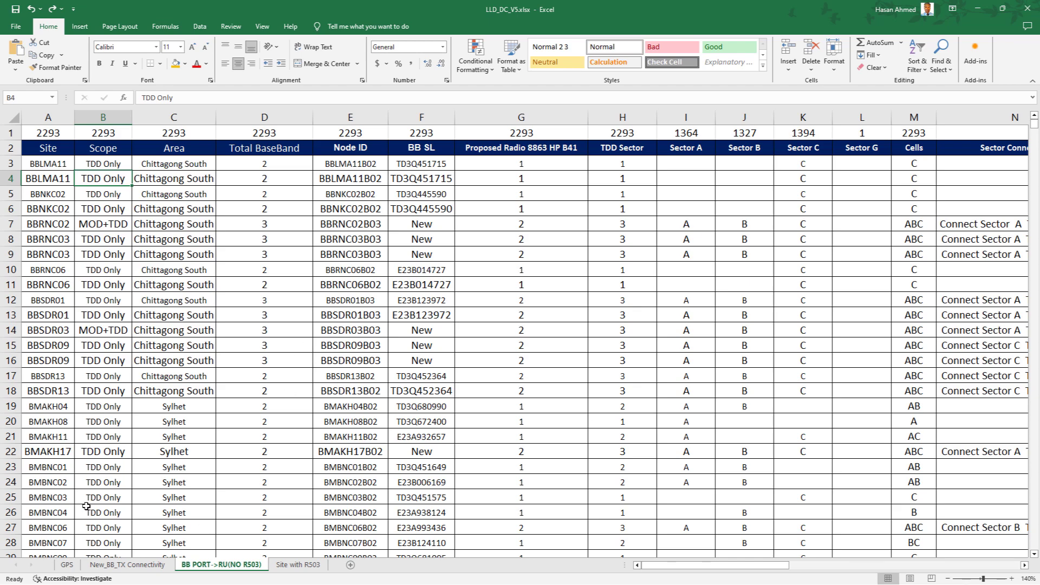
pyautogui.click(69, 565)
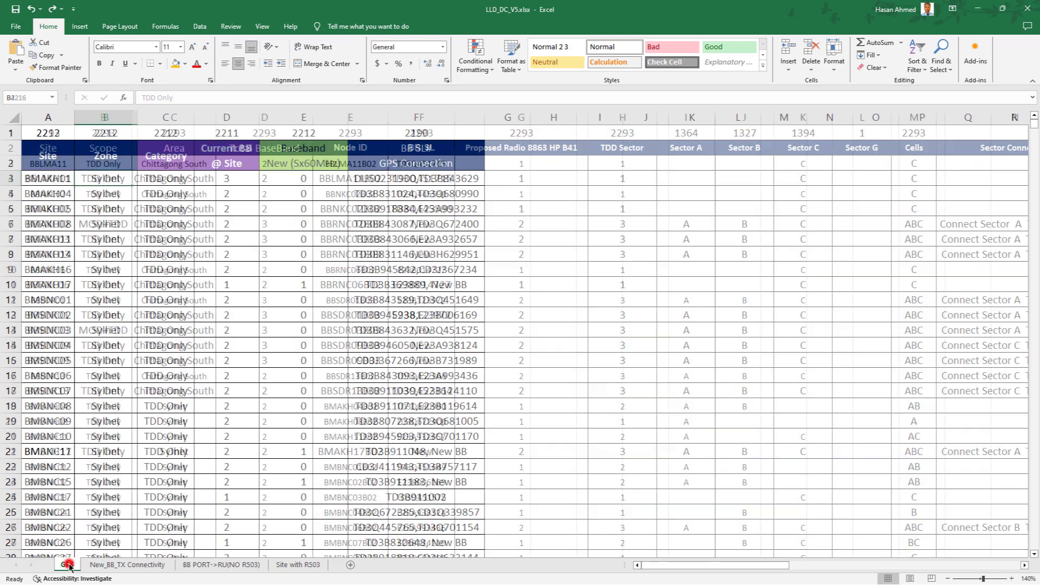
pyautogui.click(134, 567)
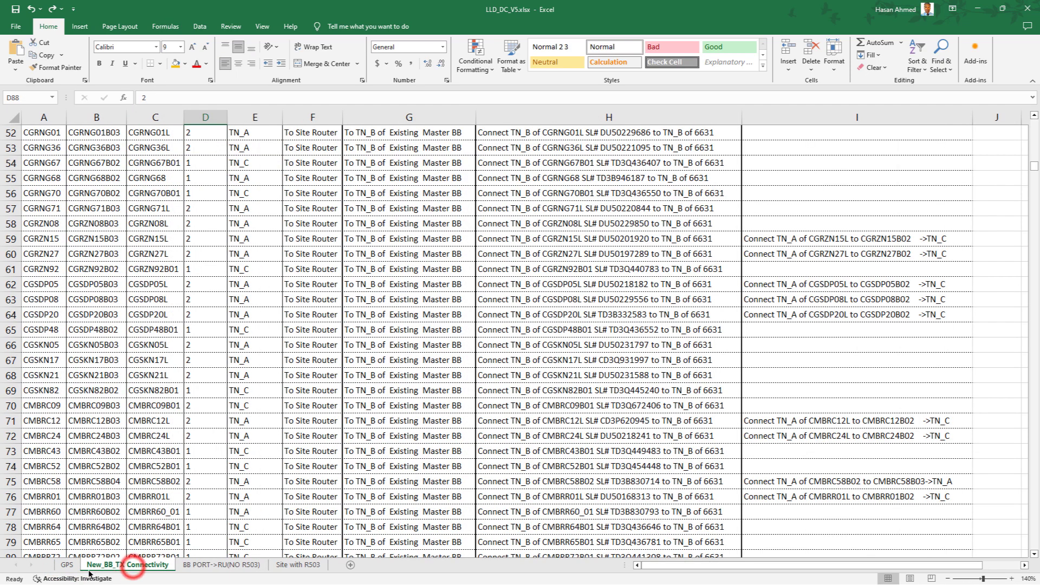
pyautogui.hotkey('ctrl', 'pageup')
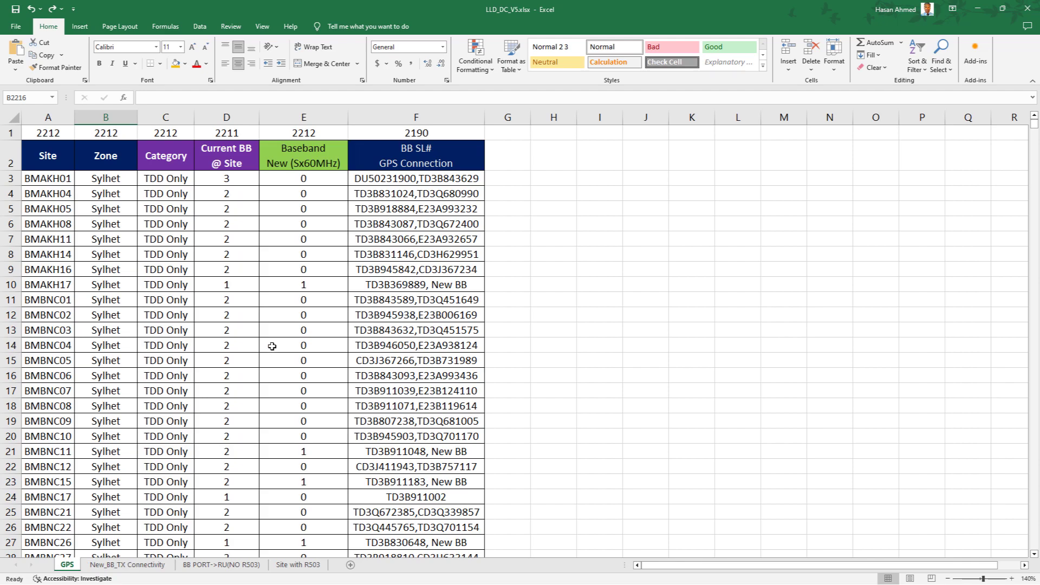
pyautogui.click(426, 206)
pyautogui.click(418, 360)
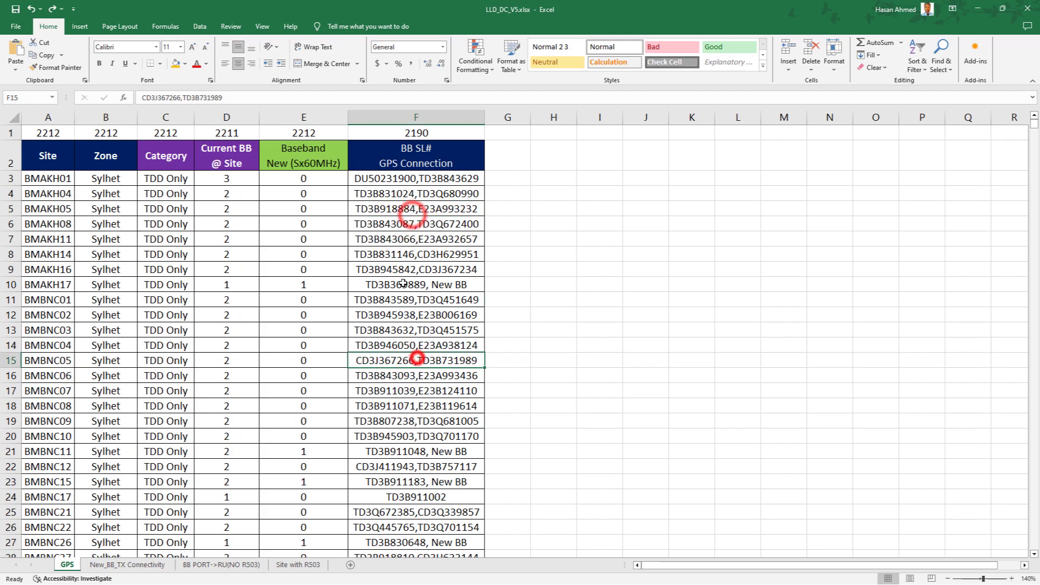
# Examine the TN port connection instructions on the New_BB_TX Connectivity sheet
pyautogui.click(104, 565)
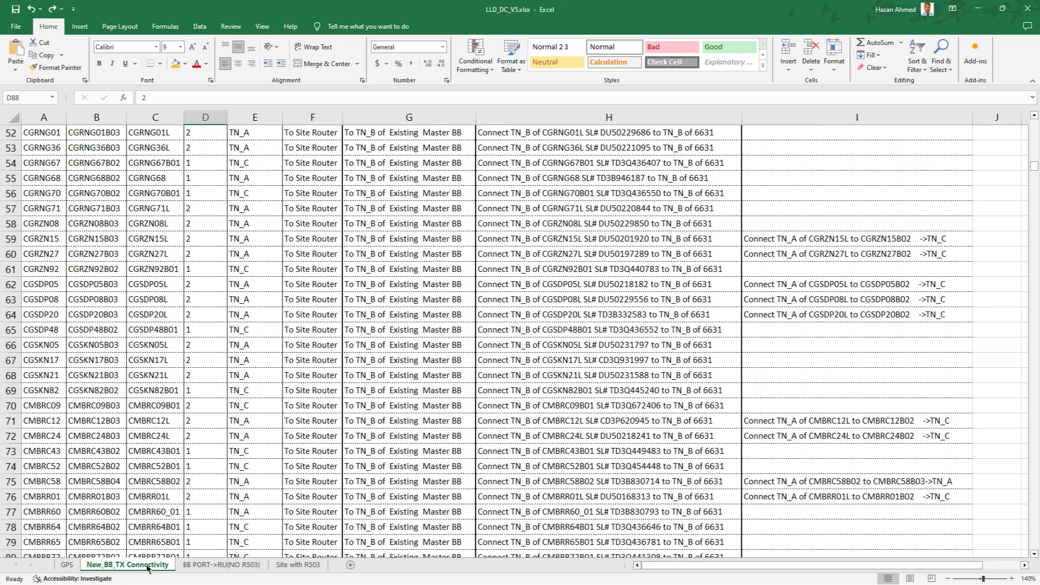
pyautogui.click(702, 193)
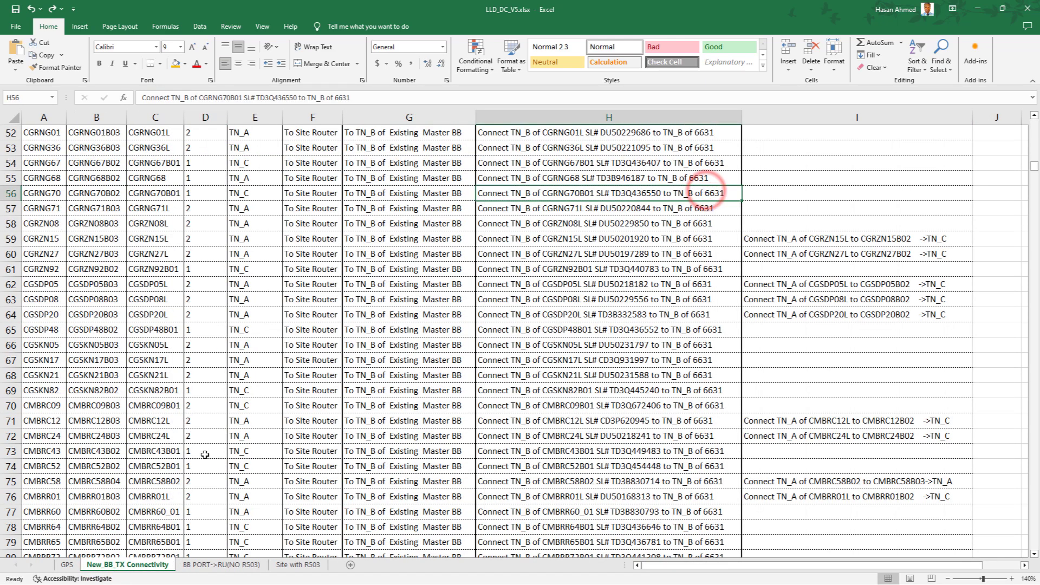
pyautogui.click(141, 387)
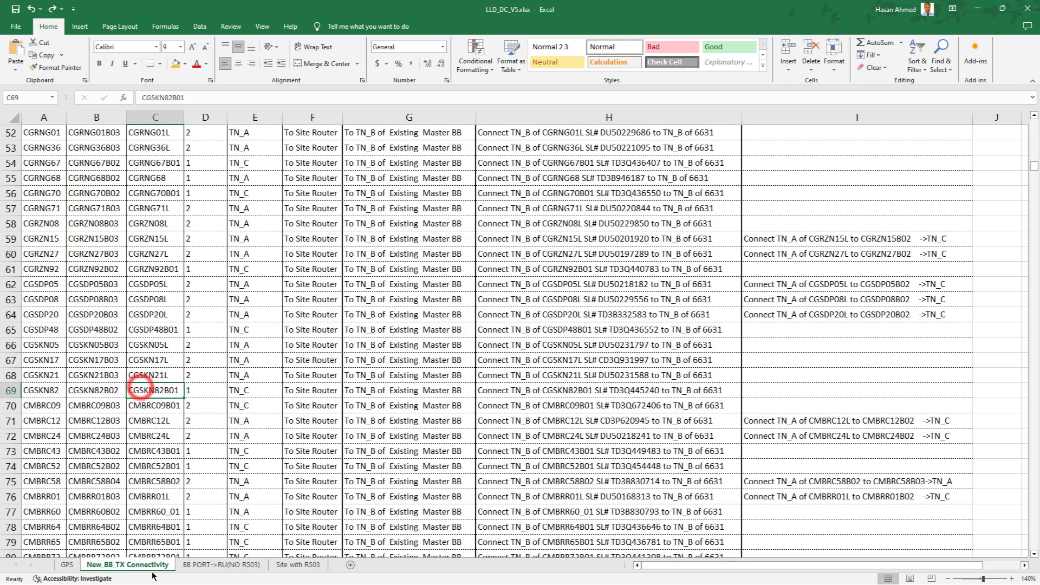
# Look through the site, area and total baseband columns on the BB PORT->RU(NO R503) sheet
pyautogui.click(205, 565)
pyautogui.click(179, 282)
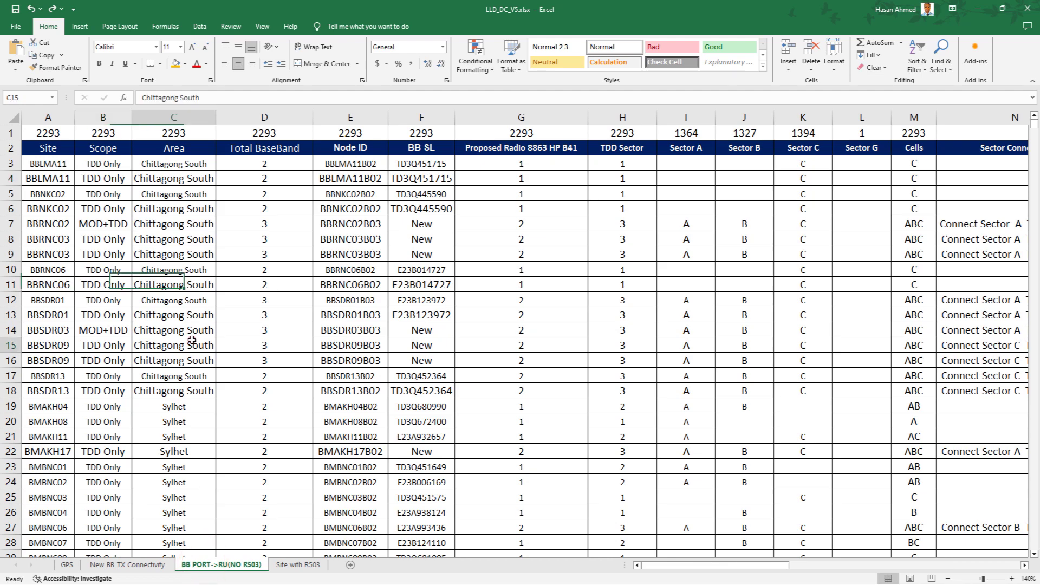
pyautogui.click(192, 342)
pyautogui.click(236, 419)
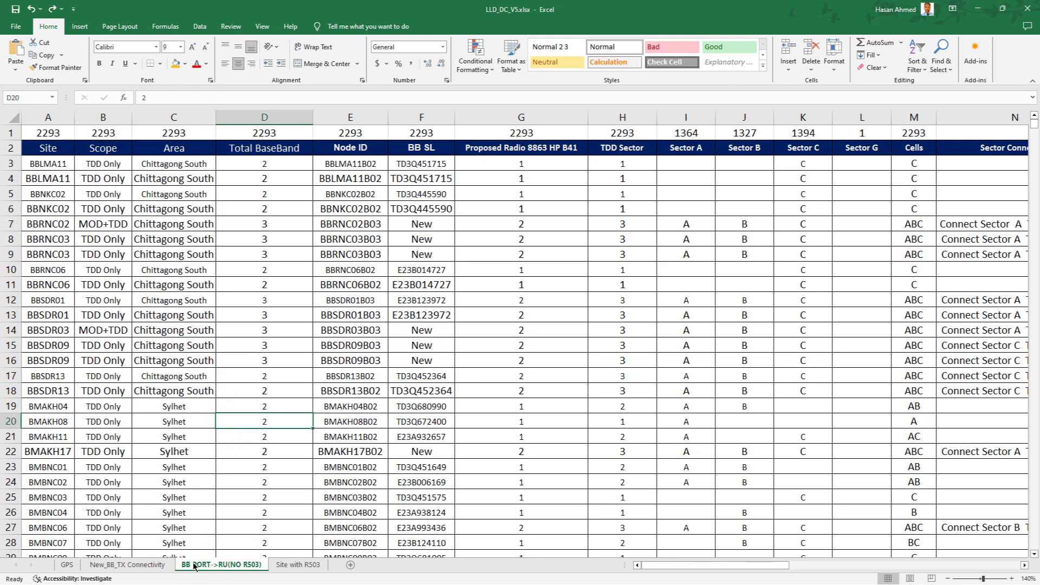
pyautogui.click(237, 445)
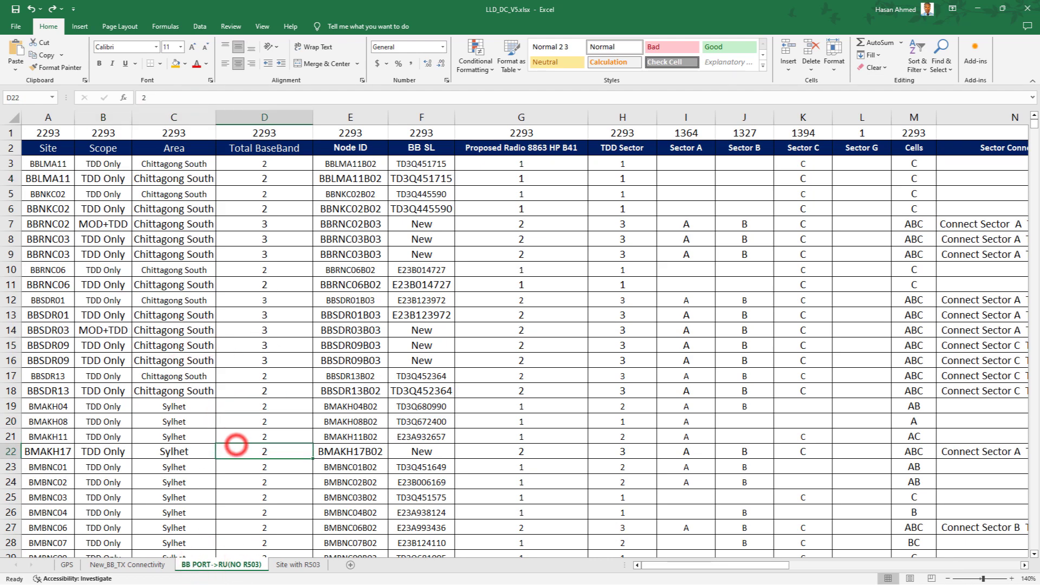
# Look through the Site with R503 sheet up to its header row, checking the node, R503 and RiPort columns
pyautogui.click(291, 566)
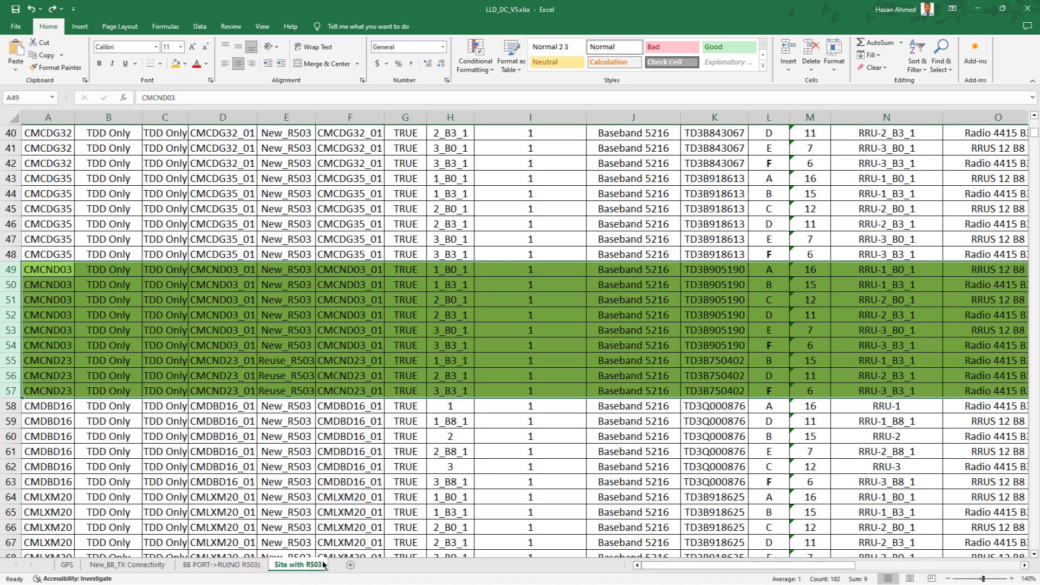
pyautogui.click(298, 526)
pyautogui.scroll(4, 285, 534)
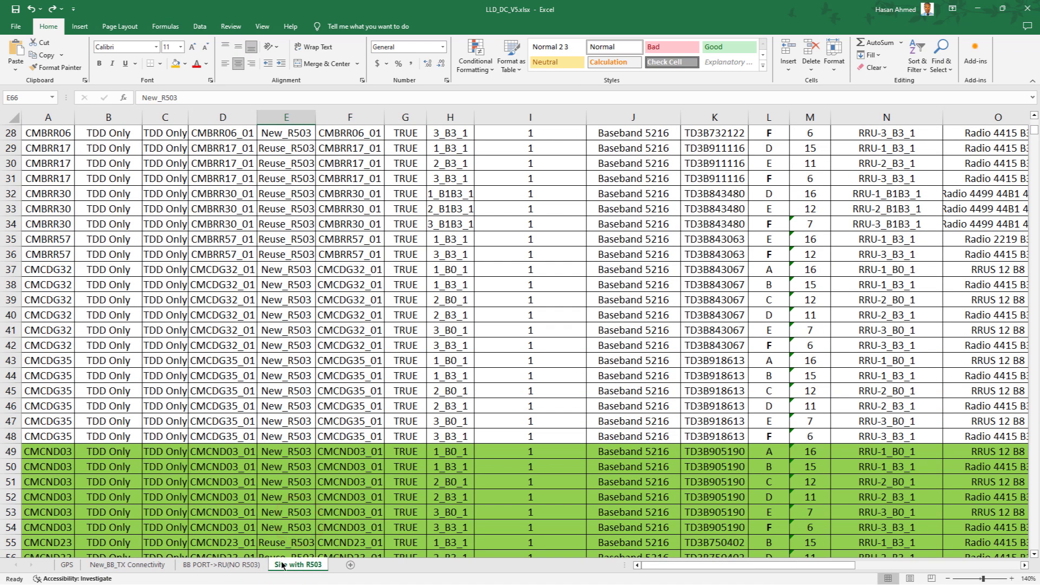
pyautogui.scroll(8, 291, 545)
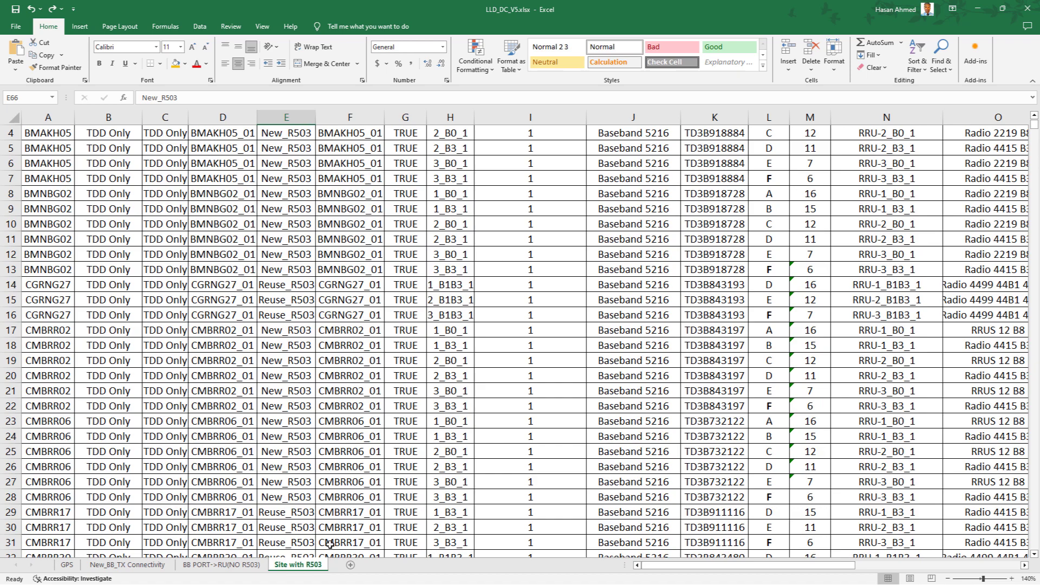
pyautogui.click(346, 516)
pyautogui.click(226, 330)
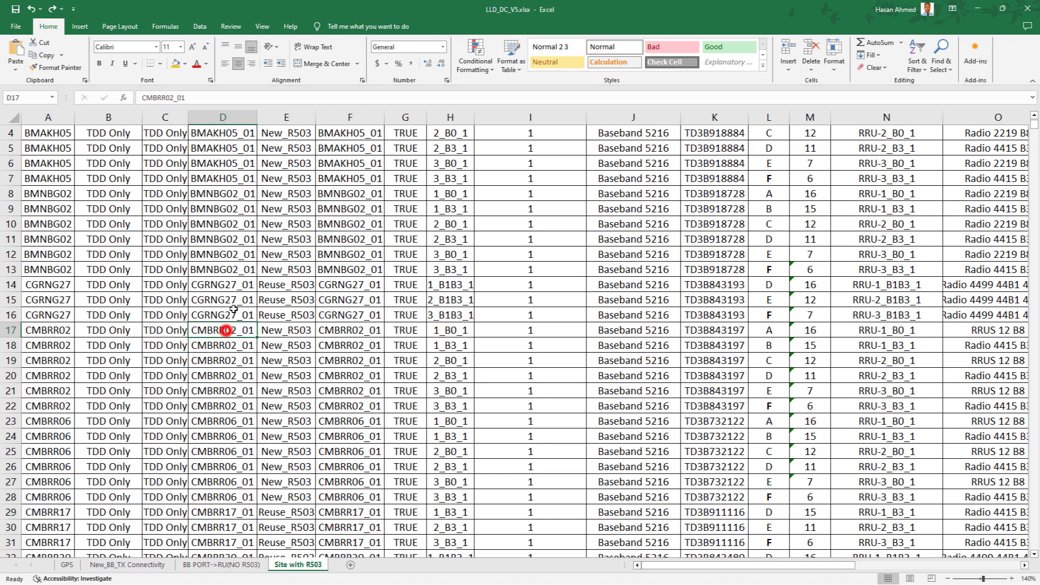
pyautogui.click(409, 482)
pyautogui.scroll(1, 368, 528)
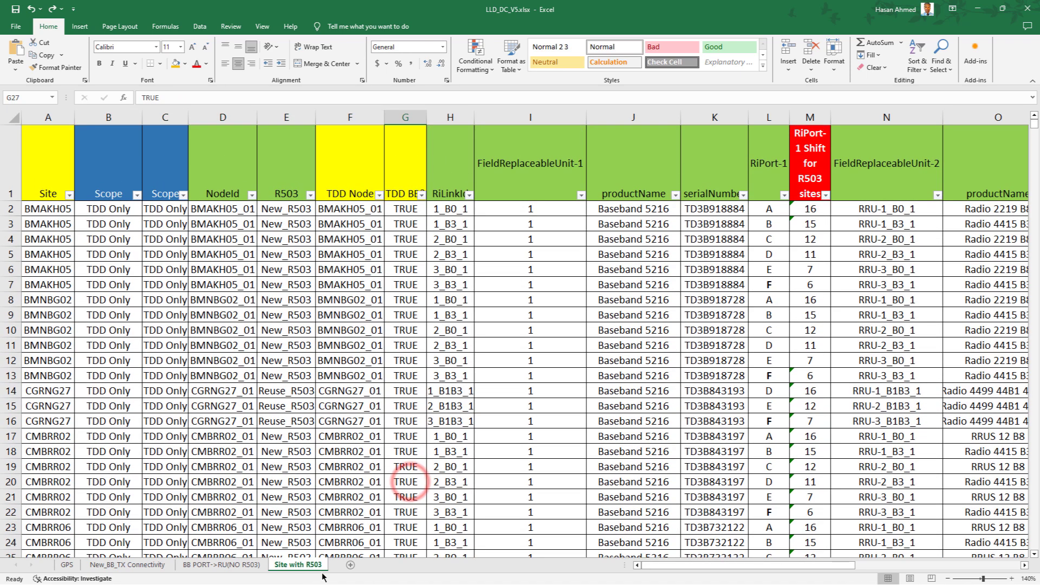
# Switch to the Word document and check the site code CMCDG11 in the new baseband 6631 line
pyautogui.hotkey('alt', 'Tab')
pyautogui.moveTo(392, 287); pyautogui.dragTo(762, 292)
pyautogui.click(685, 351)
pyautogui.click(760, 357)
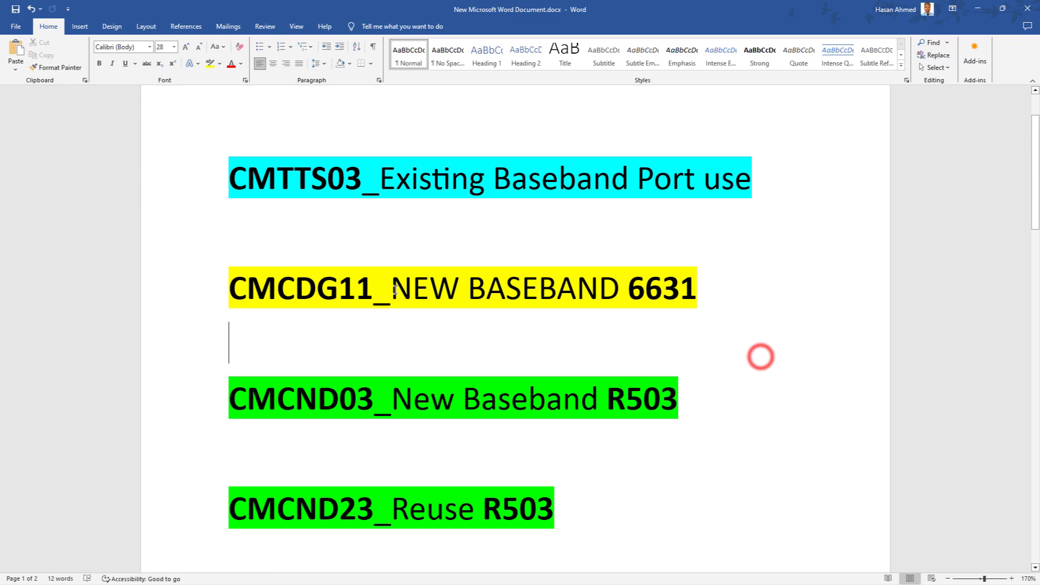
pyautogui.moveTo(372, 287); pyautogui.dragTo(331, 313)
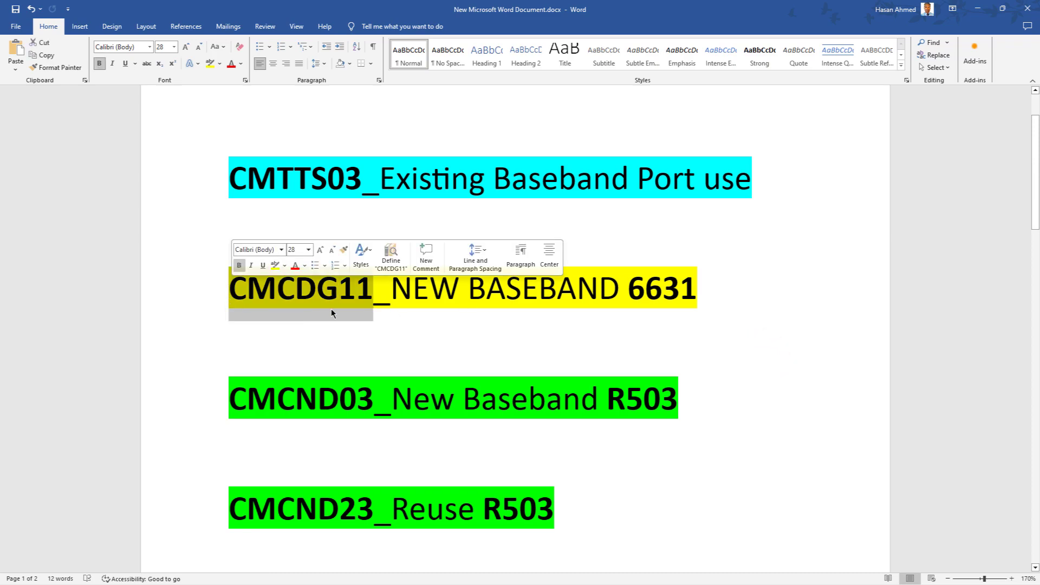
pyautogui.click(306, 320)
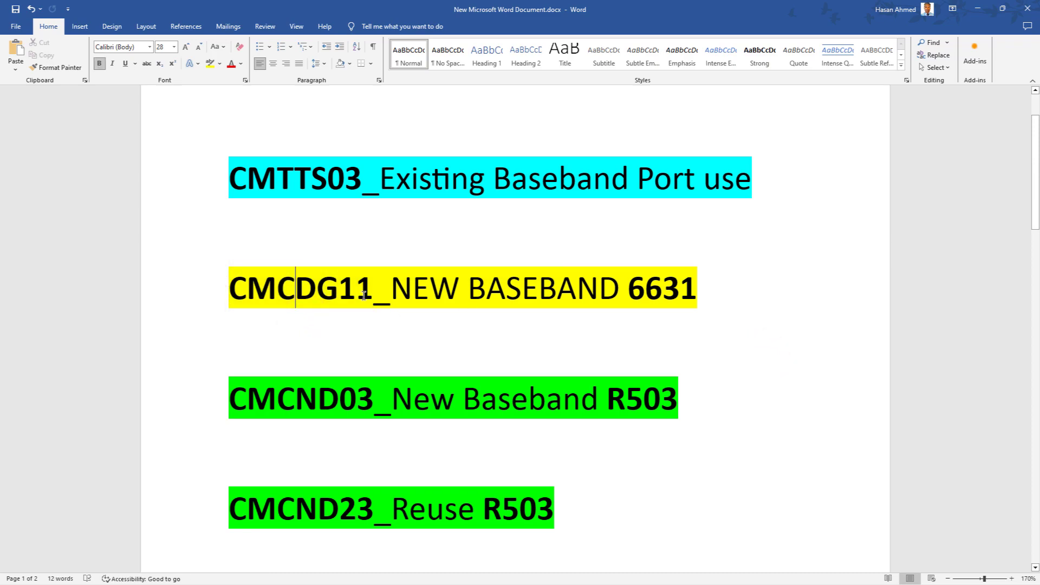
# Switch to the Excel workbook and remove the existing filter from the BB PORT->RU(NO R503) sheet
pyautogui.press('alt')
pyautogui.hotkey('alt', 'Tab')
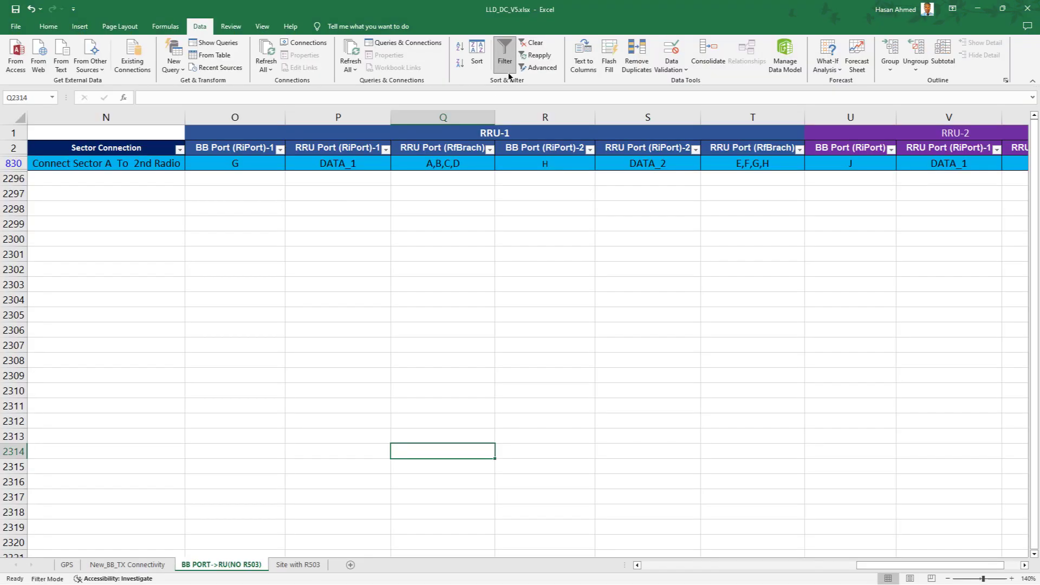
pyautogui.click(506, 55)
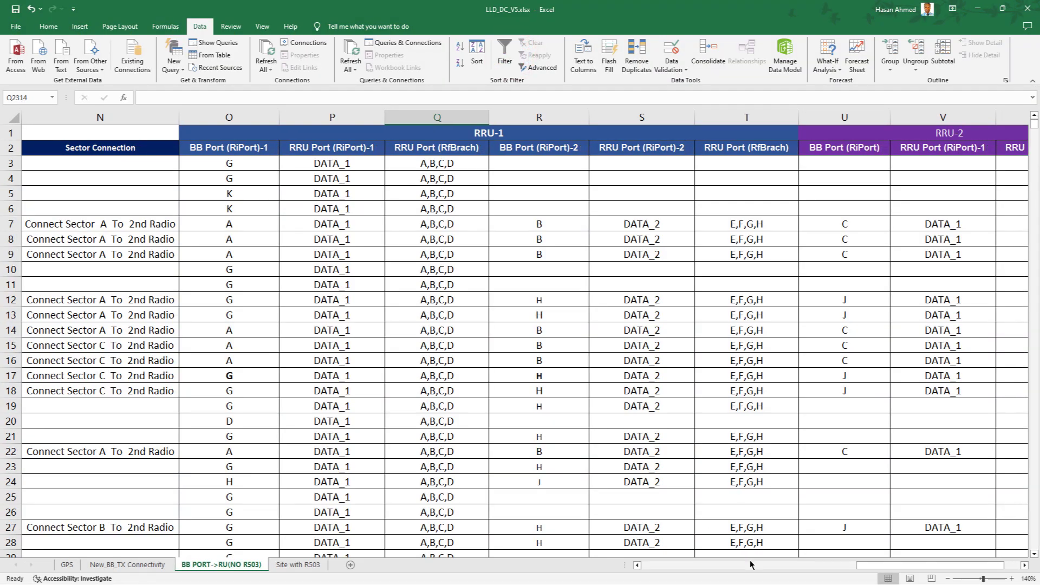
pyautogui.moveTo(750, 565); pyautogui.dragTo(716, 566)
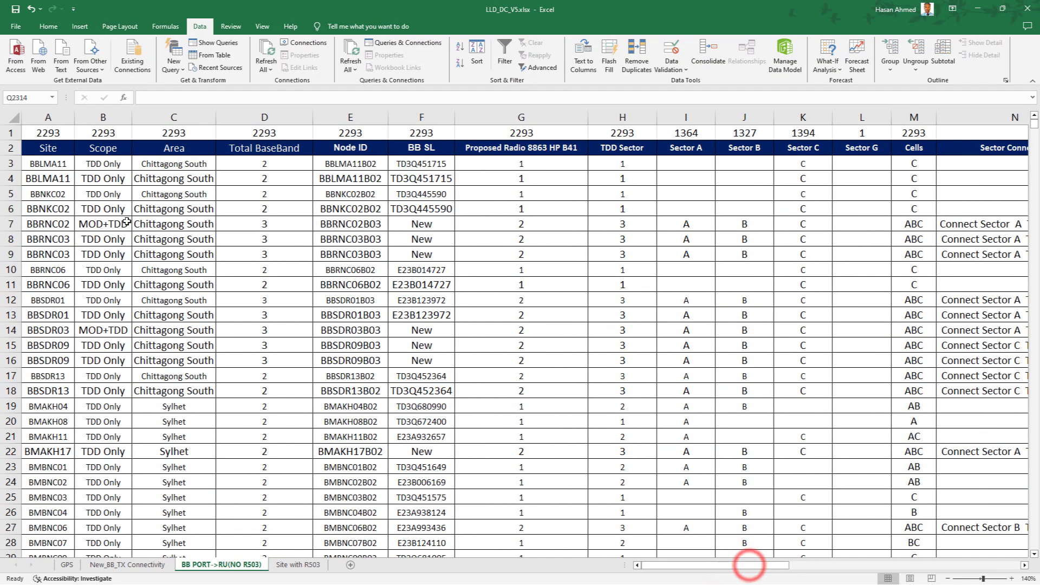
# Turn on filtering for the BB PORT->RU(NO R503) table from a cell inside its data
pyautogui.click(506, 54)
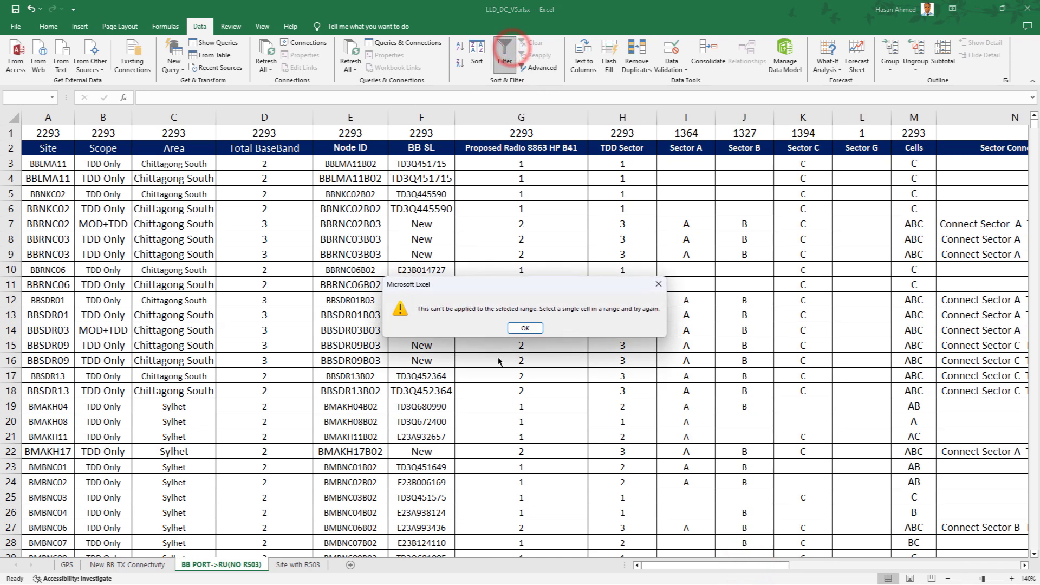
pyautogui.click(525, 328)
pyautogui.click(144, 167)
pyautogui.click(95, 223)
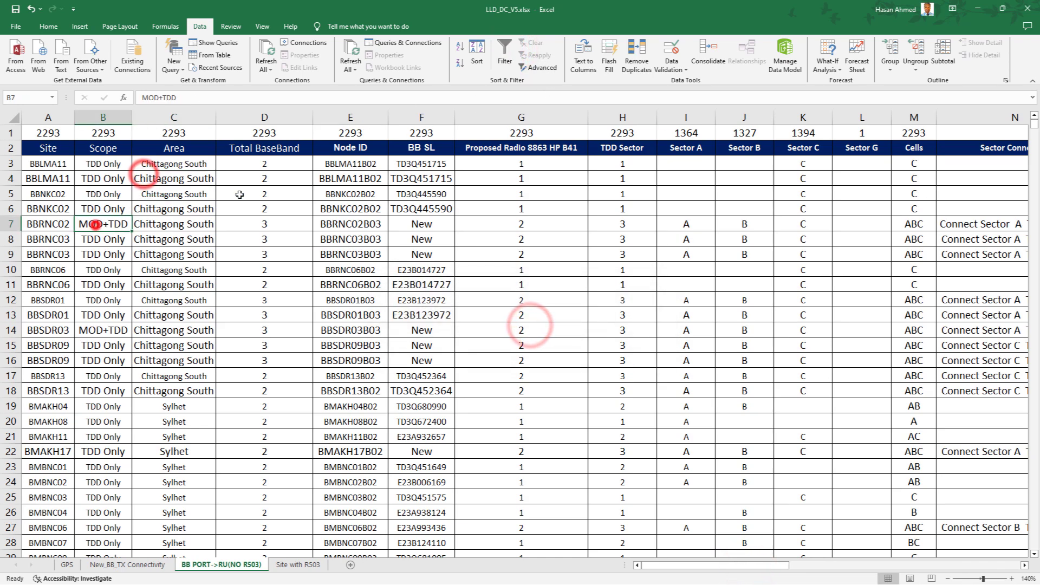
pyautogui.click(504, 54)
# Filter the Site column to show only CMCDG11
pyautogui.click(70, 150)
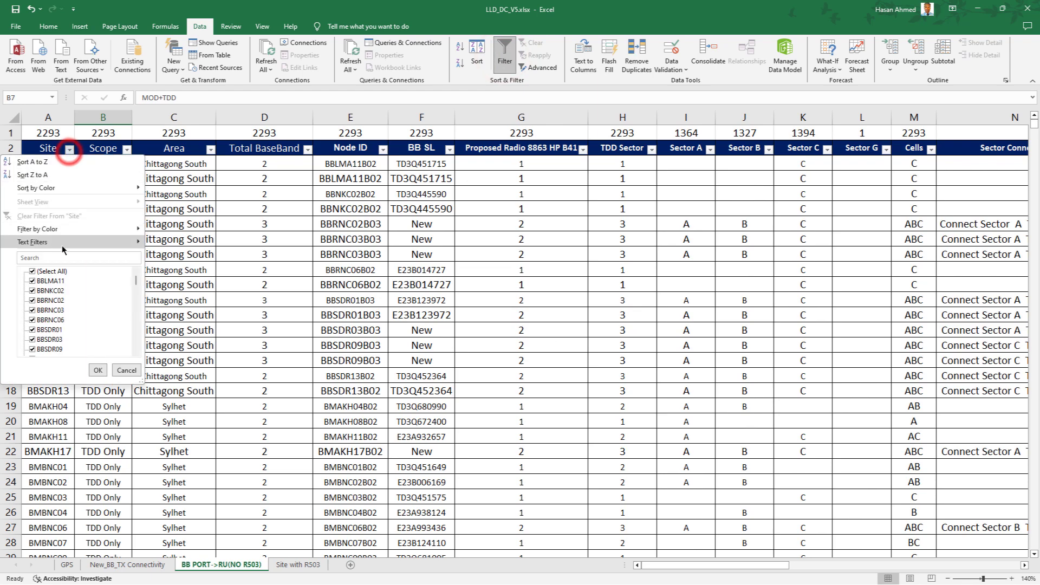
pyautogui.click(55, 258)
pyautogui.write('C0')
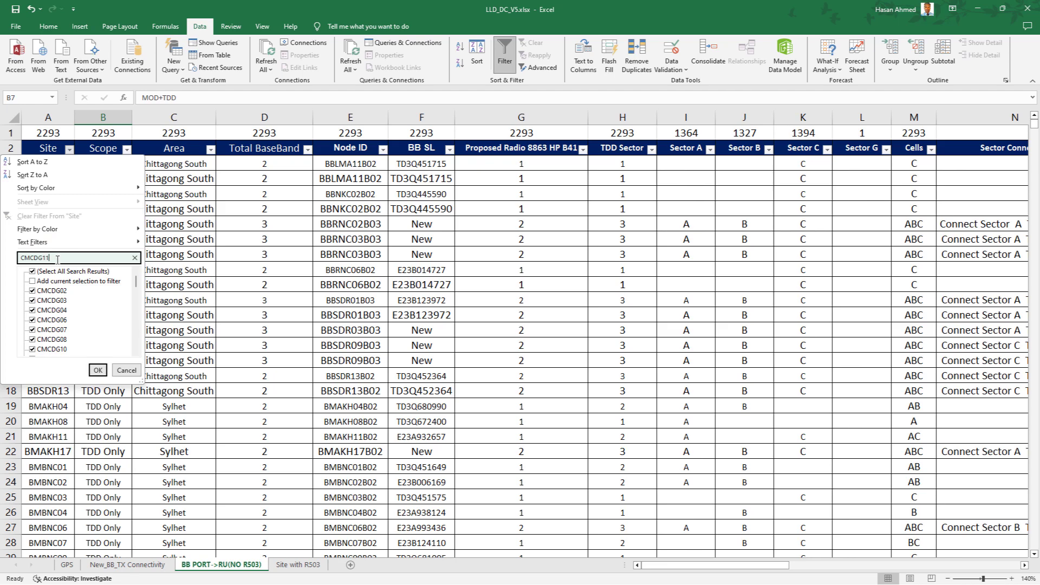
pyautogui.click(93, 369)
pyautogui.click(205, 374)
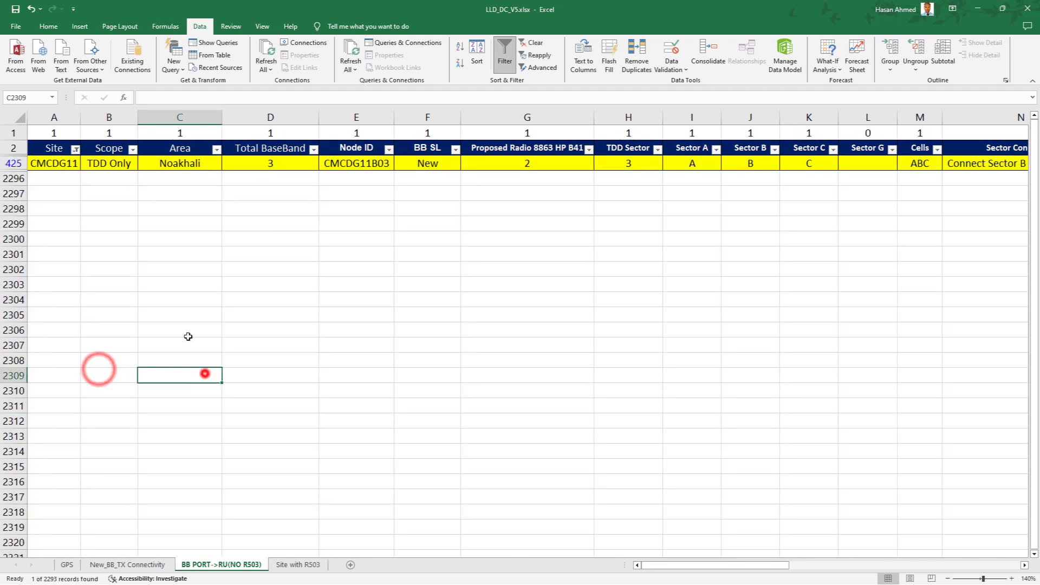
# Examine the scope, area, total baseband and node ID values in the CMCDG11 row
pyautogui.click(19, 163)
pyautogui.click(102, 239)
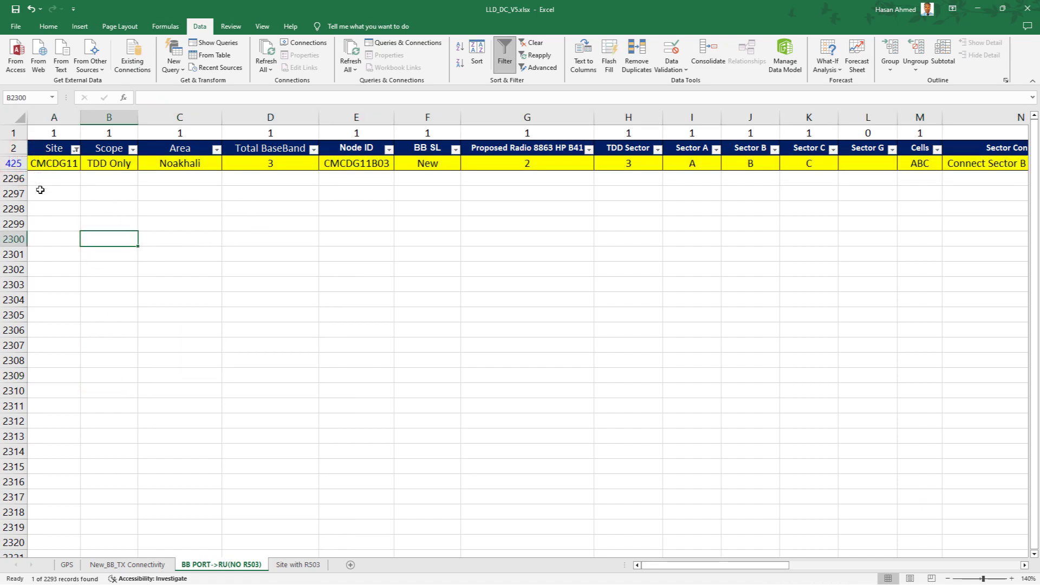
pyautogui.click(58, 164)
pyautogui.click(116, 163)
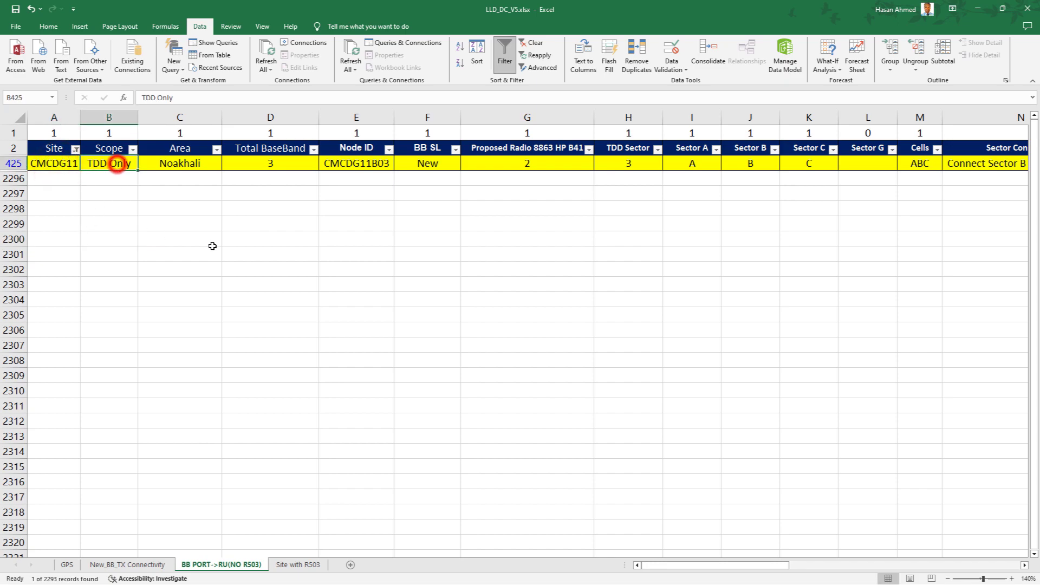
pyautogui.click(170, 161)
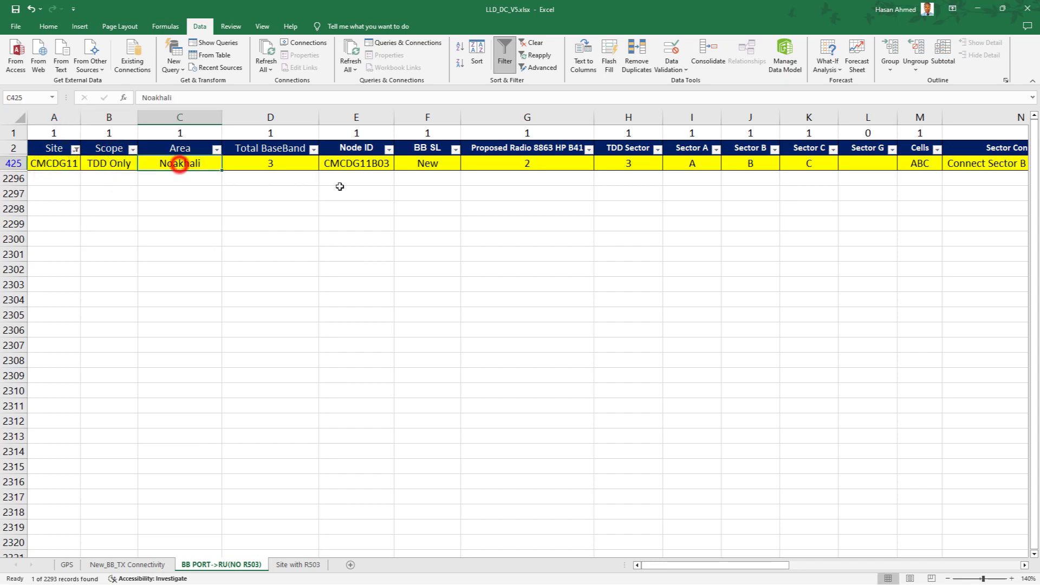
pyautogui.click(268, 149)
pyautogui.click(270, 165)
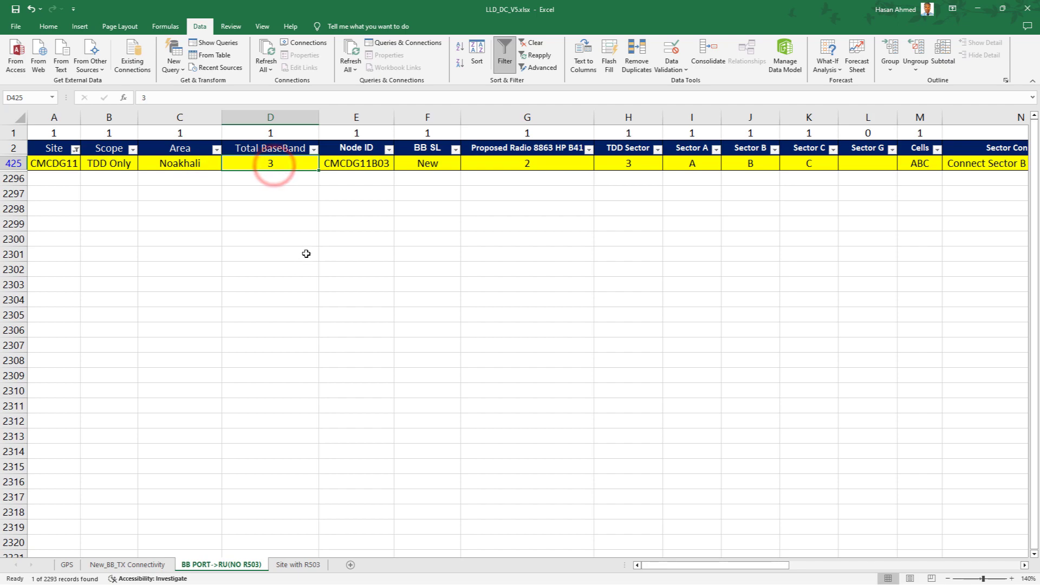
pyautogui.click(376, 165)
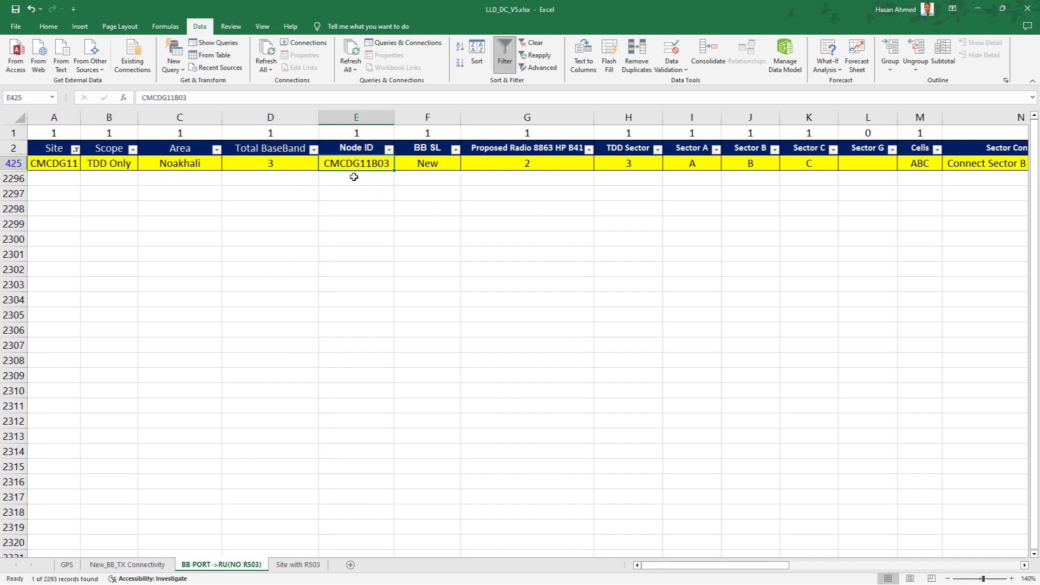
# Examine the BB SL, Proposed Radio 8863 HP B41 and TDD Sector values in the CMCDG11 row
pyautogui.click(440, 172)
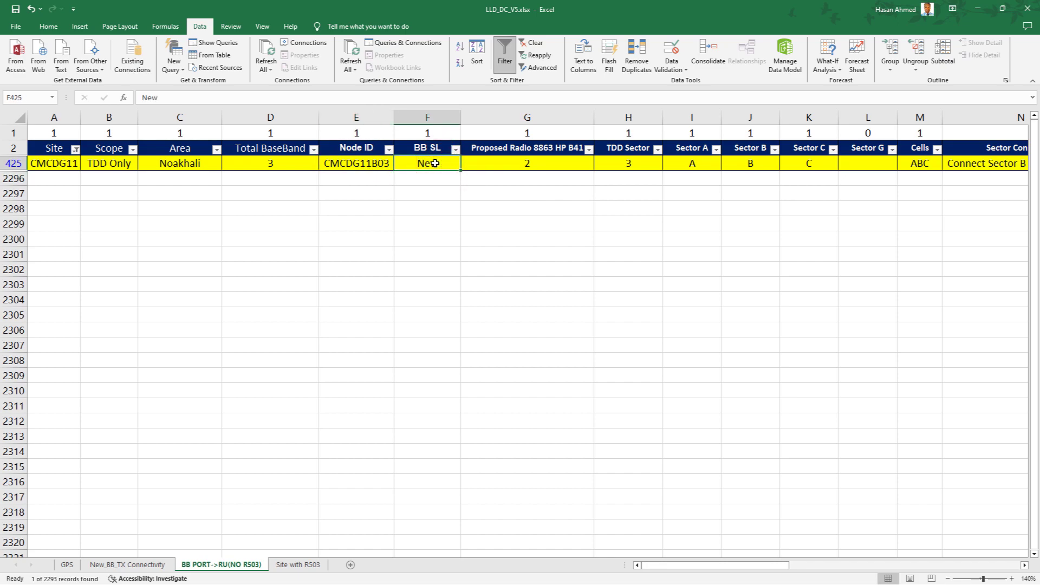
pyautogui.click(457, 226)
pyautogui.click(423, 166)
pyautogui.click(521, 146)
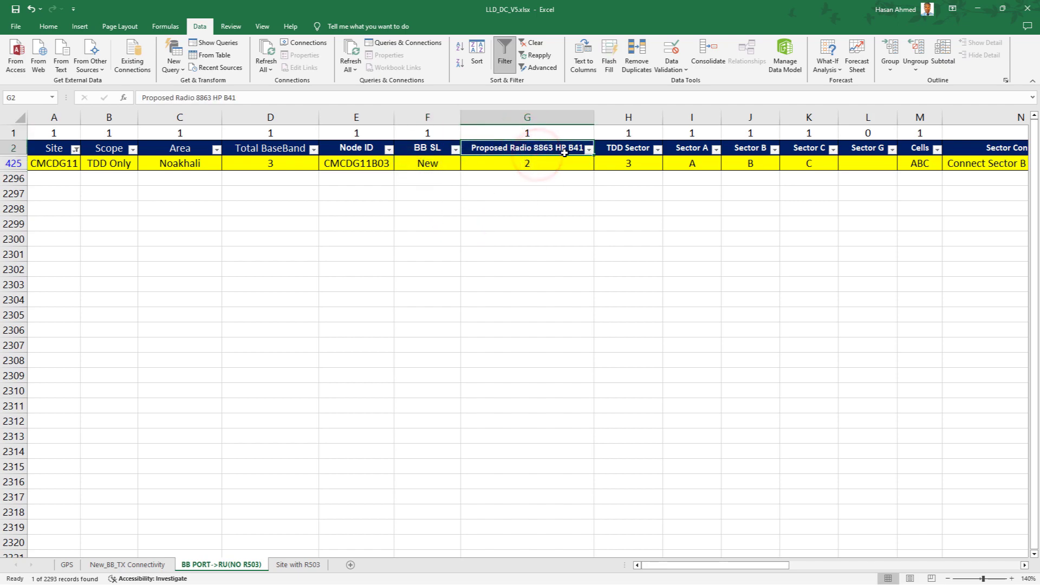
pyautogui.click(512, 167)
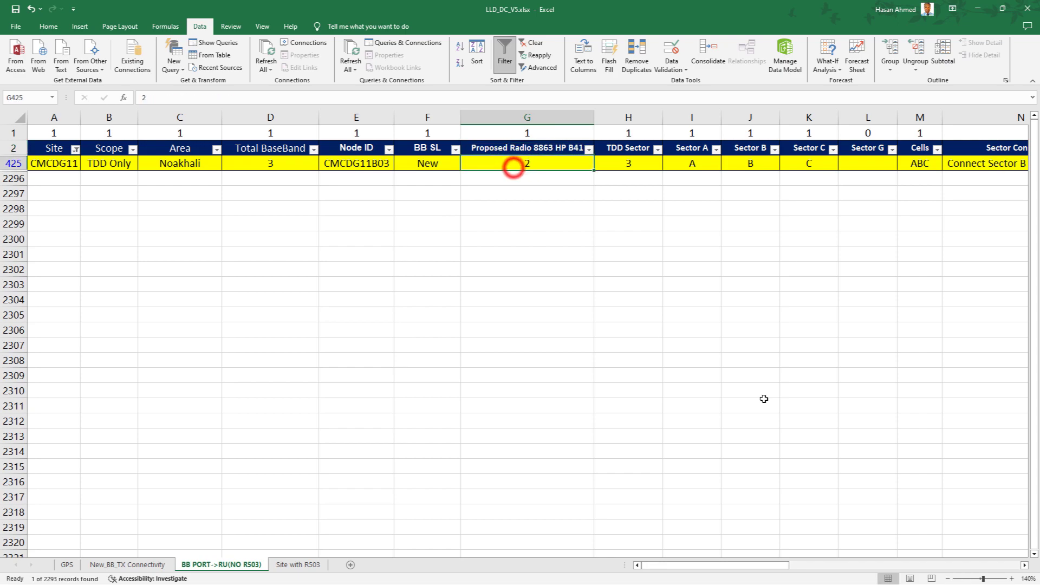
pyautogui.click(623, 169)
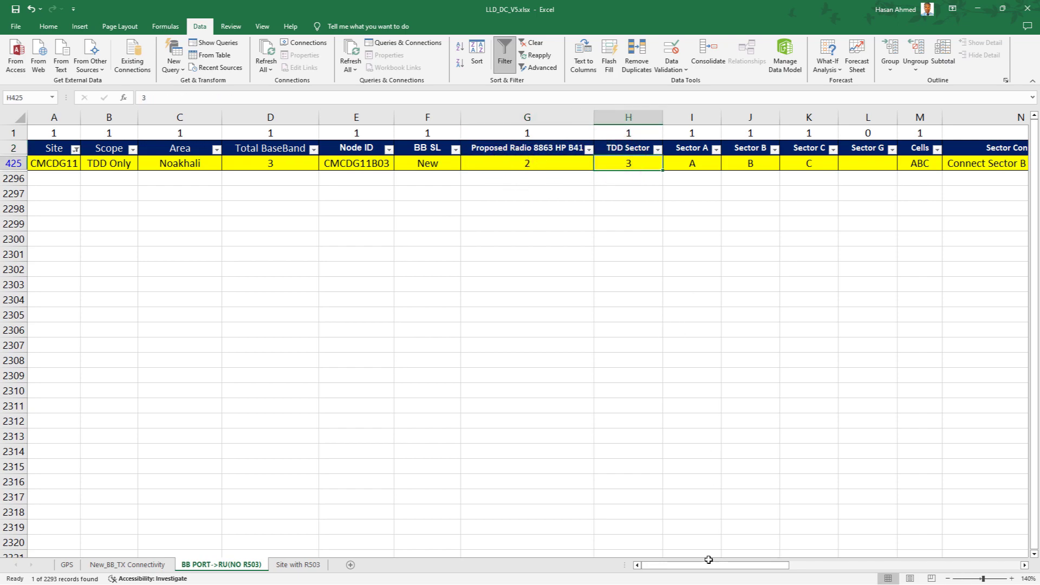
# Examine the Sector A, Sector B and Sector C entries in the CMCDG11 row
pyautogui.moveTo(709, 559); pyautogui.dragTo(791, 560)
pyautogui.press('Right')
pyautogui.press('Right')
pyautogui.press('Right')
pyautogui.moveTo(318, 163); pyautogui.dragTo(383, 164)
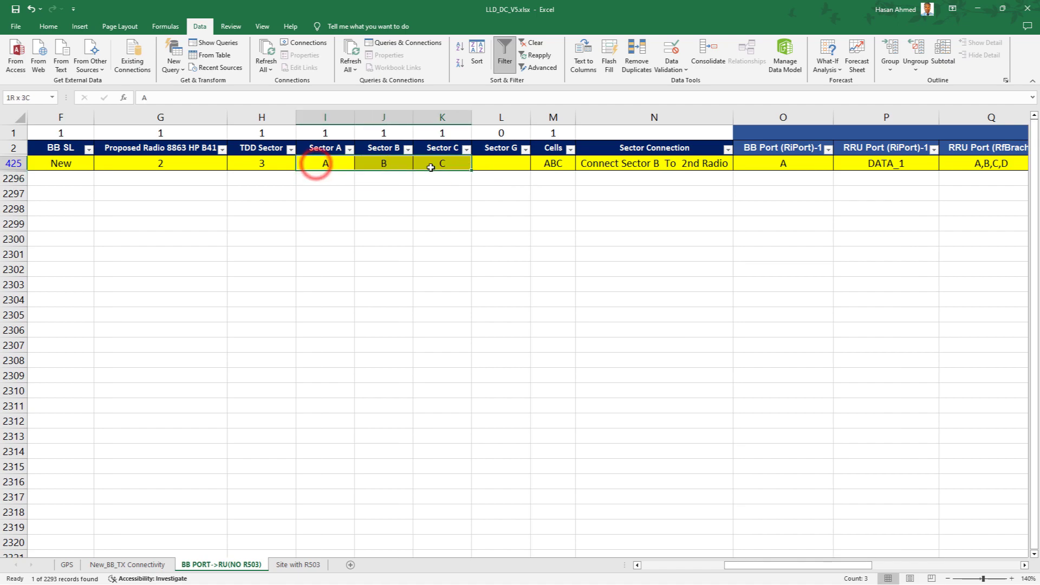
pyautogui.click(422, 208)
pyautogui.click(378, 169)
pyautogui.click(438, 163)
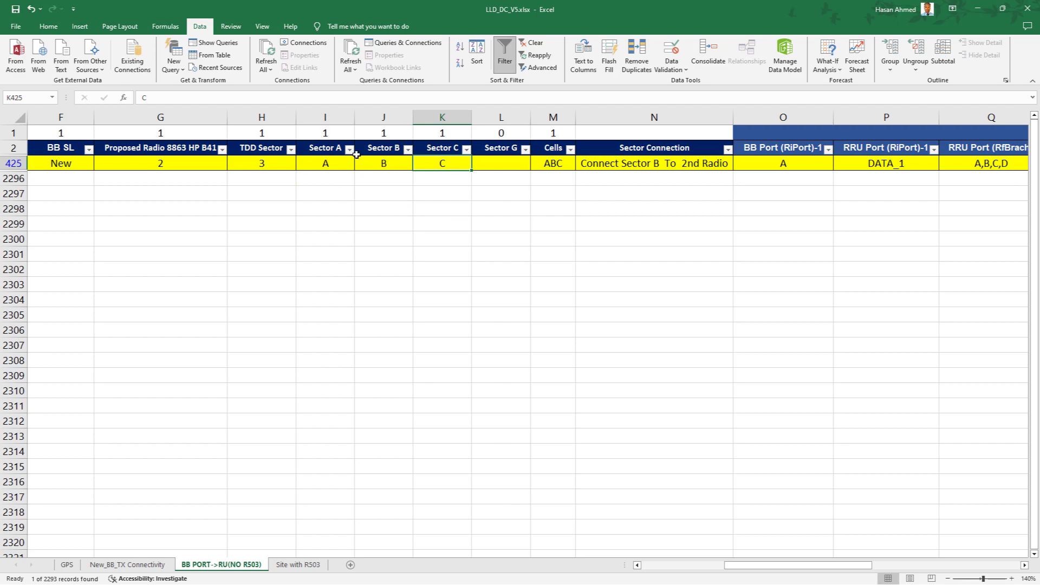
pyautogui.click(382, 226)
pyautogui.click(382, 148)
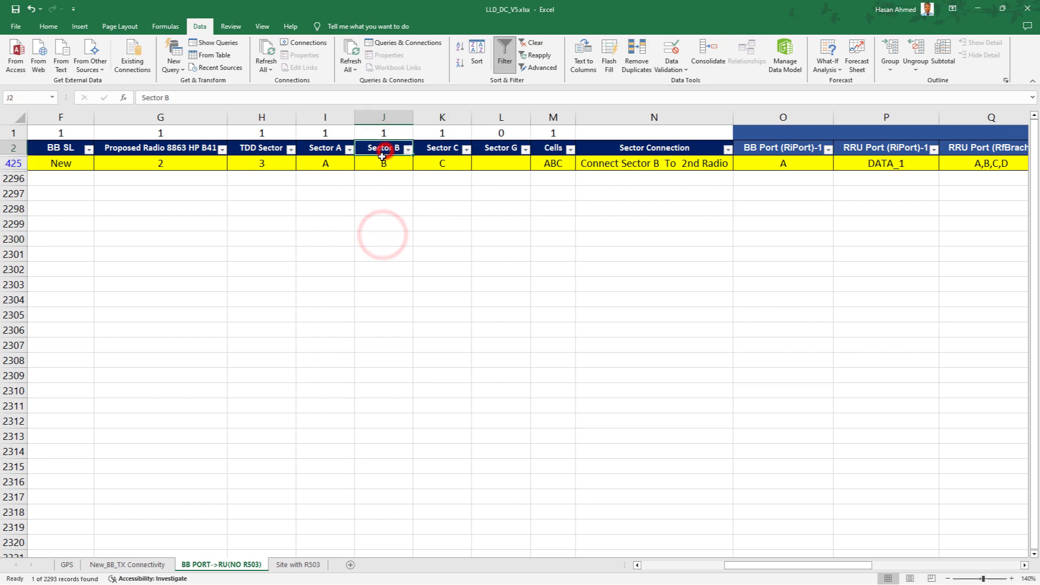
pyautogui.click(332, 164)
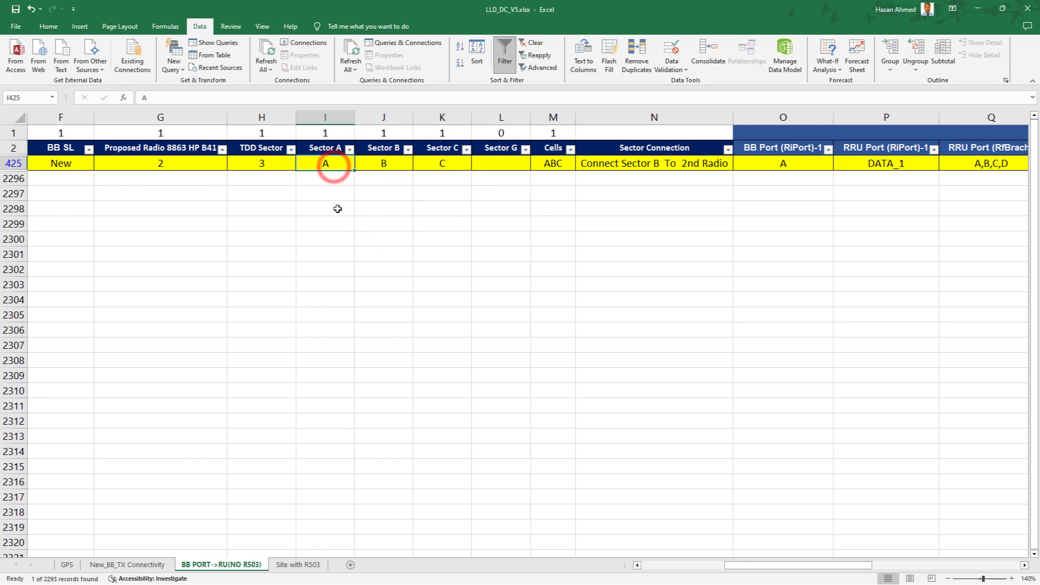
pyautogui.click(389, 163)
pyautogui.click(325, 163)
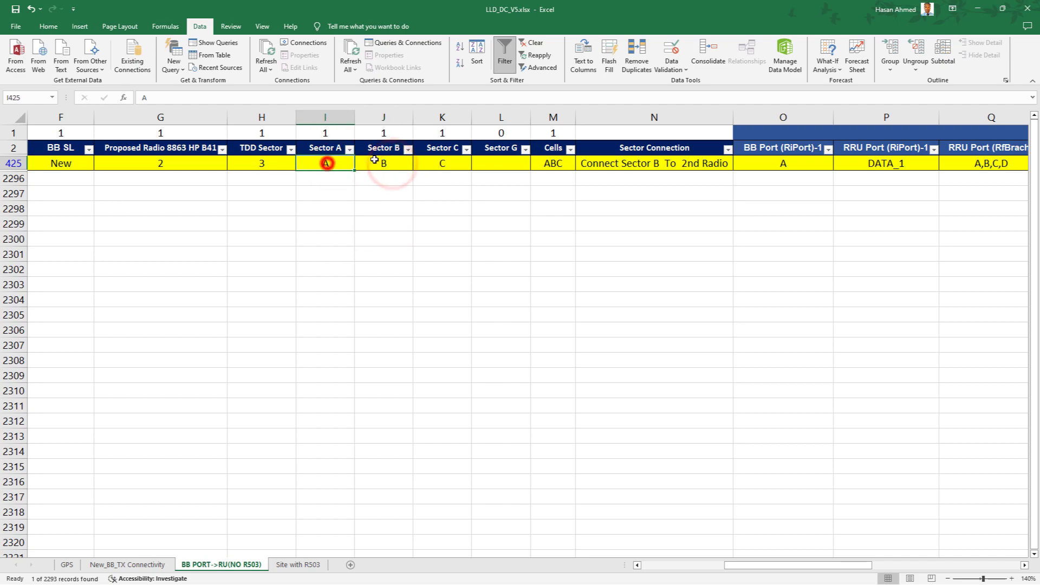
pyautogui.click(375, 161)
pyautogui.click(430, 165)
pyautogui.click(440, 238)
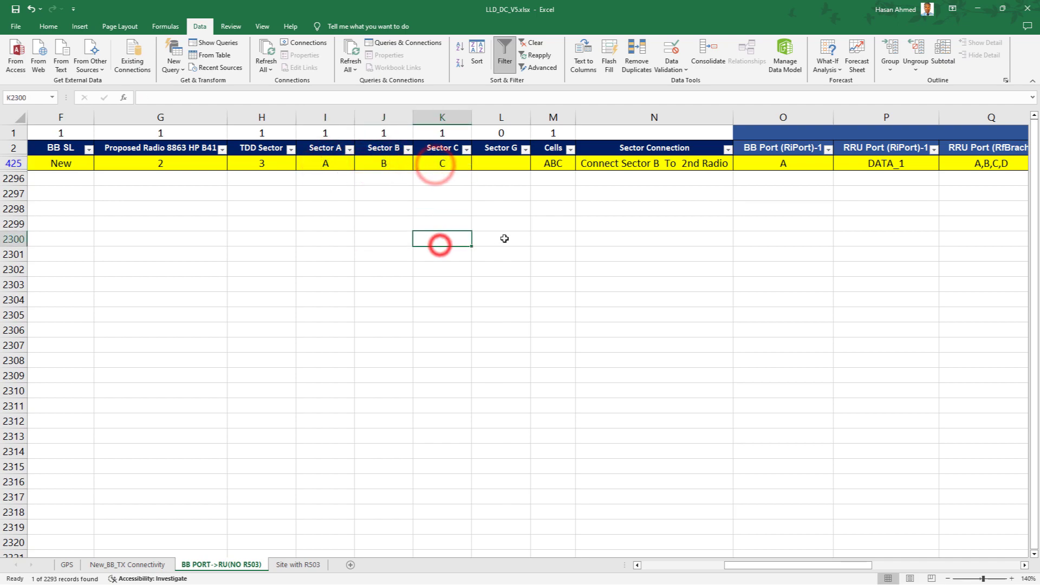
# Read the Cells entry and the Sector Connection instruction for CMCDG11
pyautogui.click(558, 163)
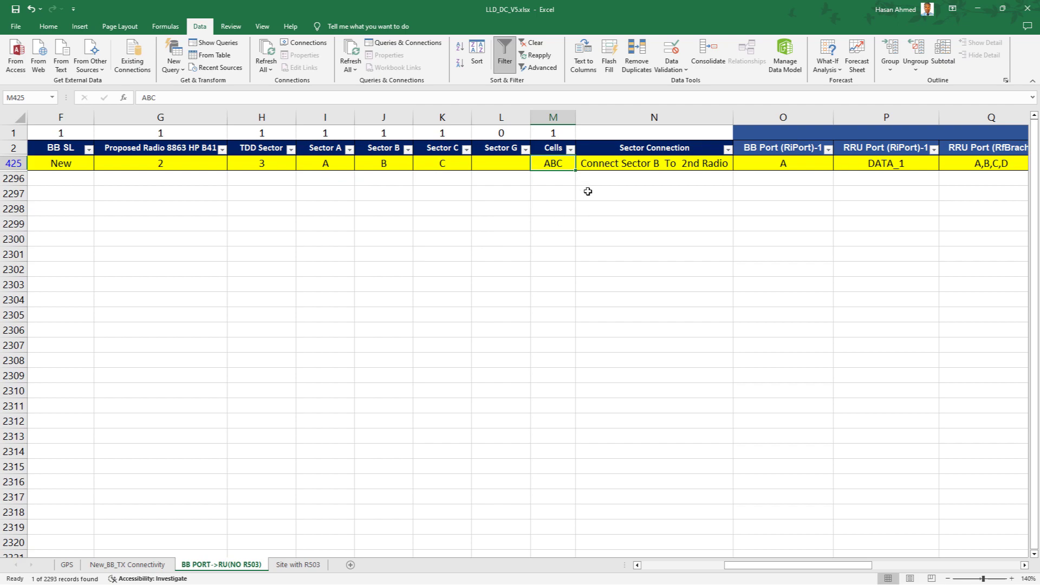
pyautogui.click(638, 164)
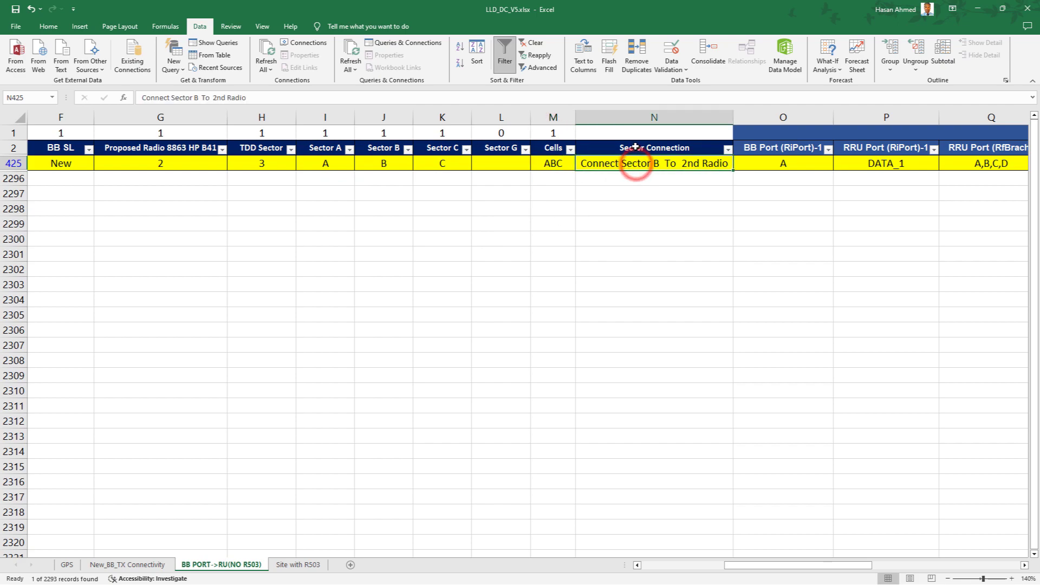
pyautogui.click(635, 148)
pyautogui.click(626, 191)
pyautogui.click(626, 165)
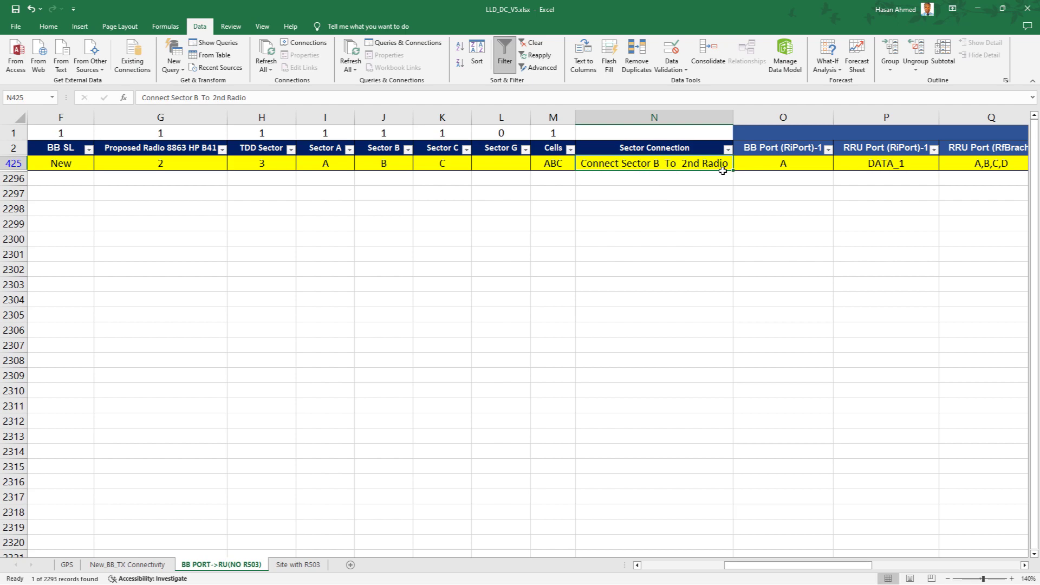
pyautogui.click(659, 204)
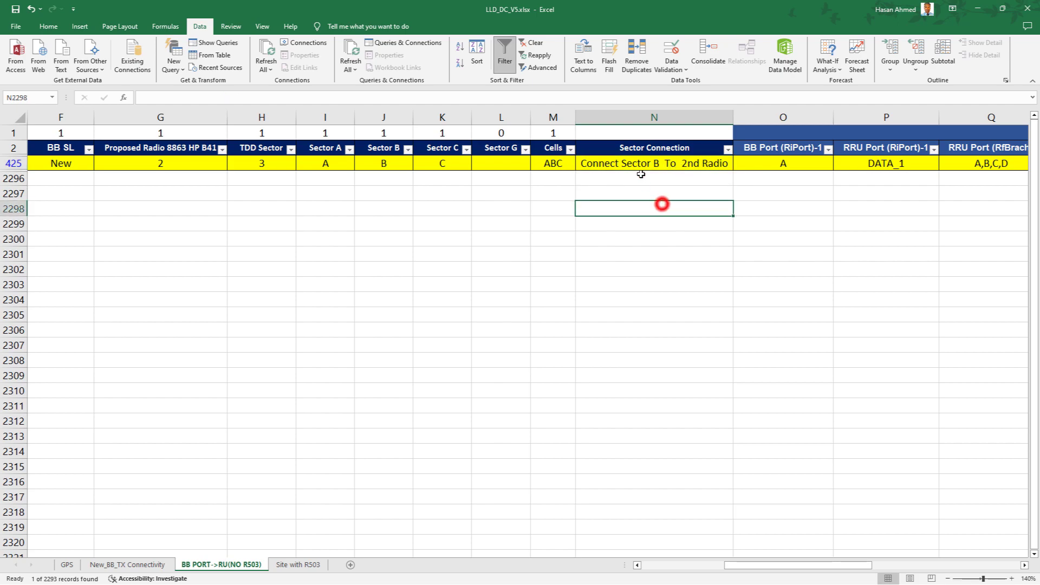
pyautogui.click(639, 167)
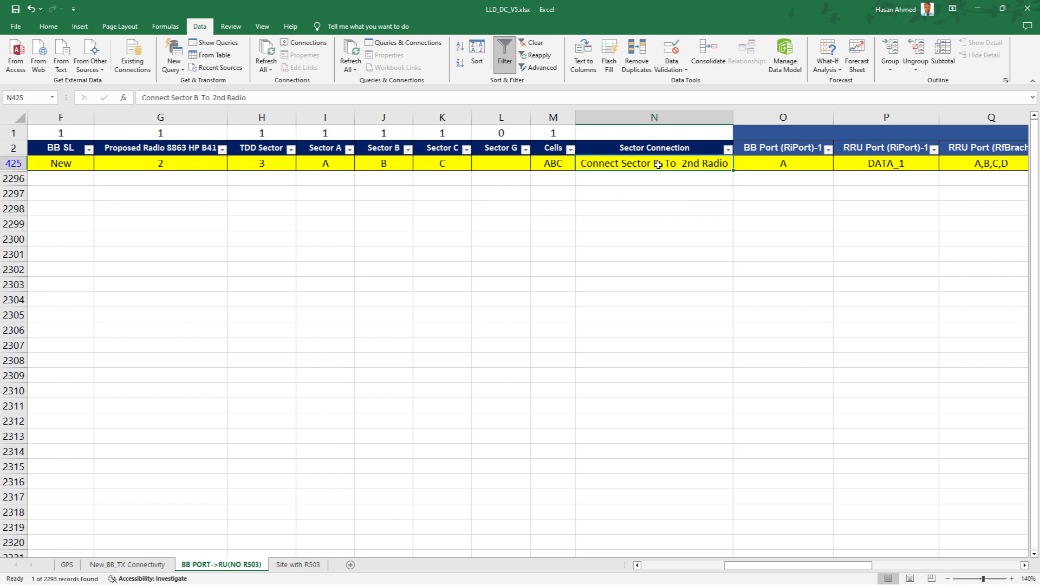
pyautogui.click(673, 240)
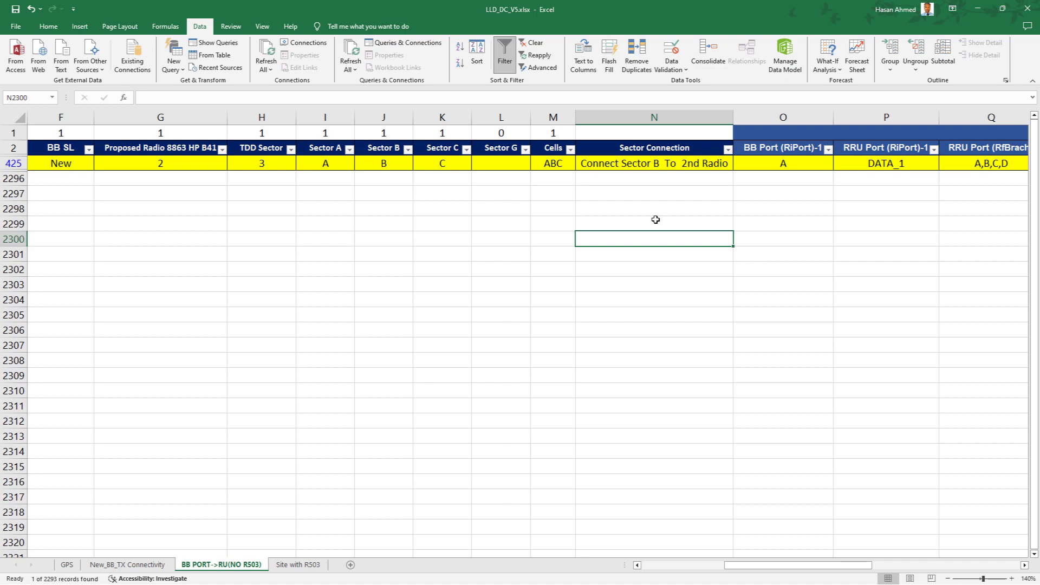
# Compare the Sector A, C and B entries with the Sector Connection instruction to see which sector uses the second radio
pyautogui.click(332, 165)
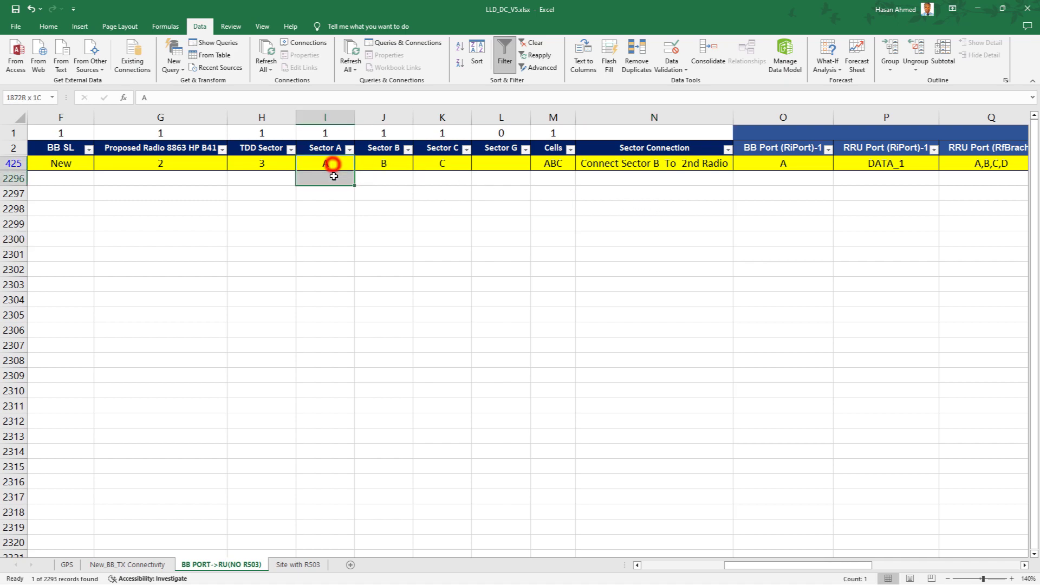
pyautogui.click(450, 167)
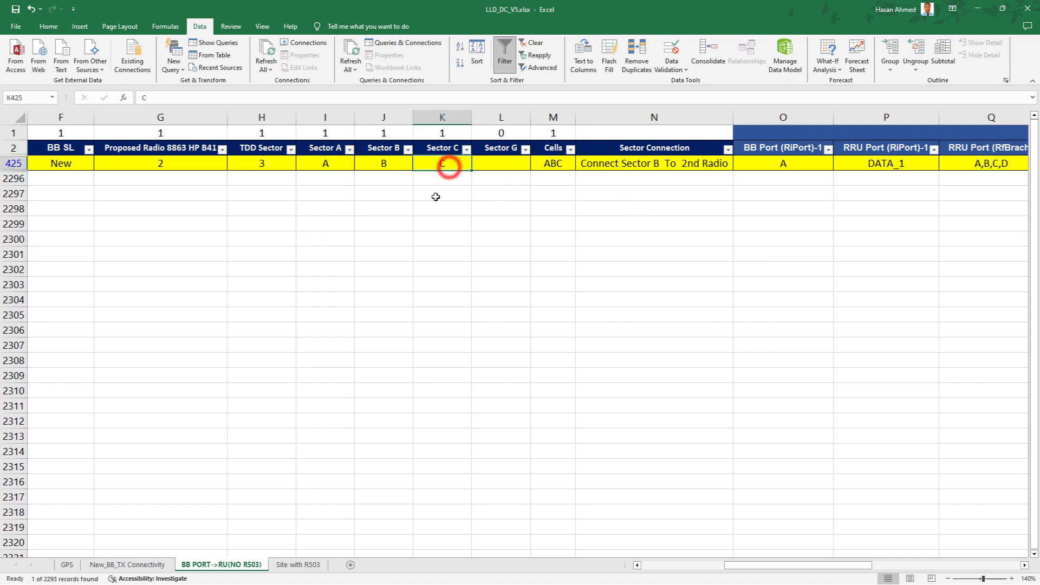
pyautogui.click(396, 221)
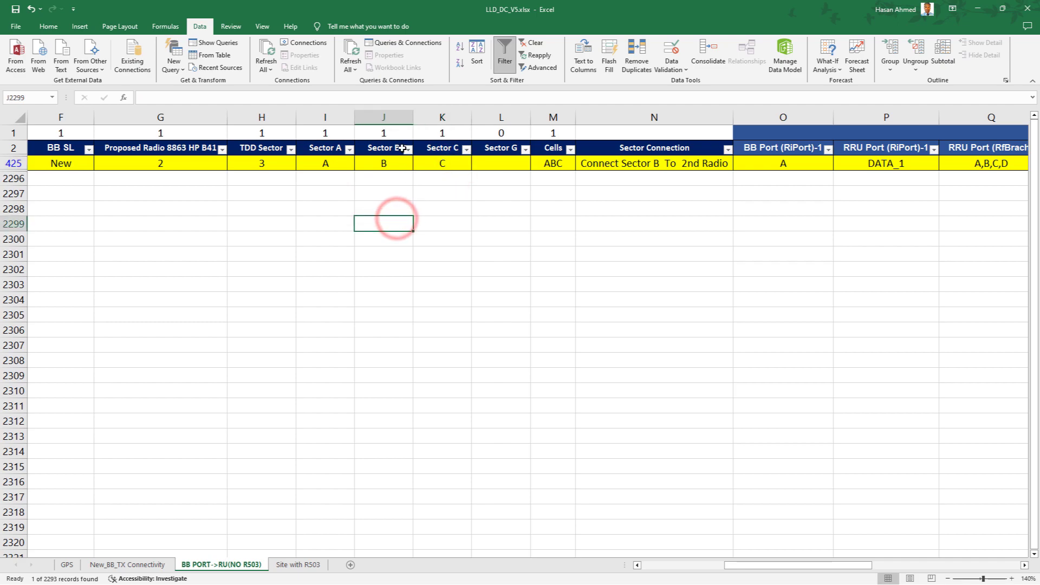
pyautogui.click(386, 163)
pyautogui.click(673, 168)
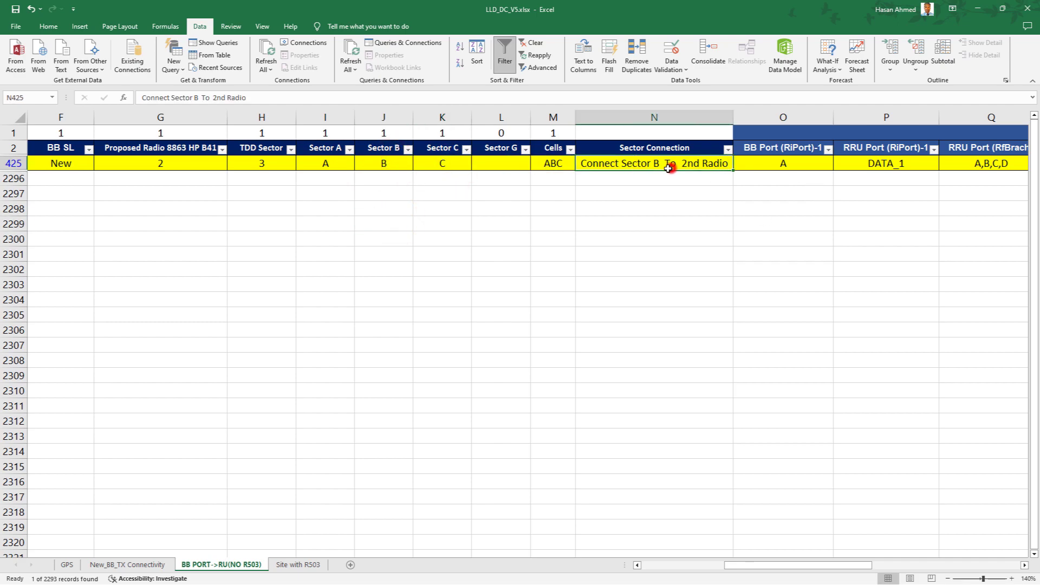
pyautogui.click(653, 224)
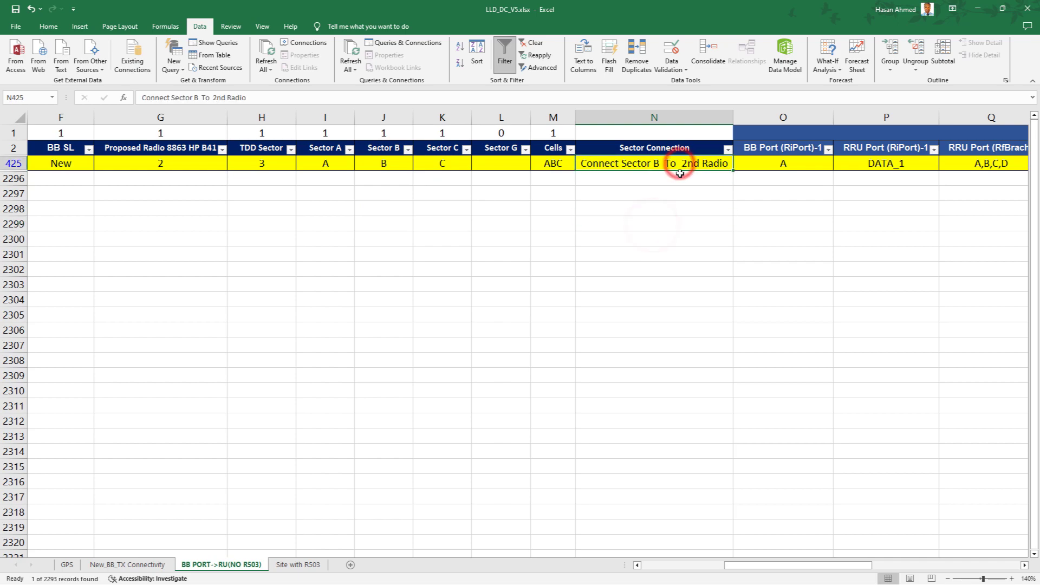
# Examine the RRU-1 group's RRU data ports and first baseband port for CMCDG11
pyautogui.moveTo(746, 567); pyautogui.dragTo(808, 566)
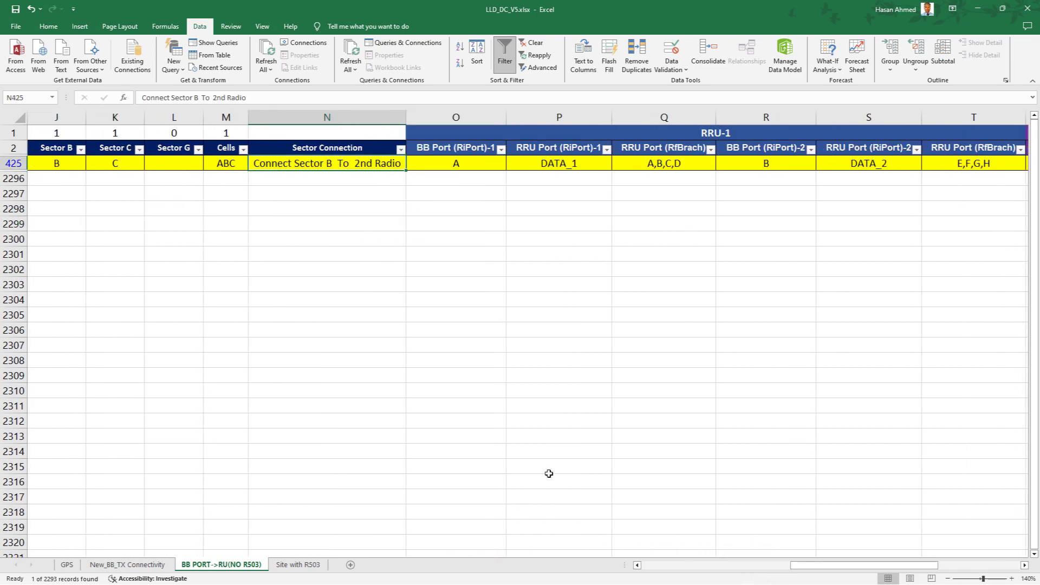
pyautogui.click(709, 134)
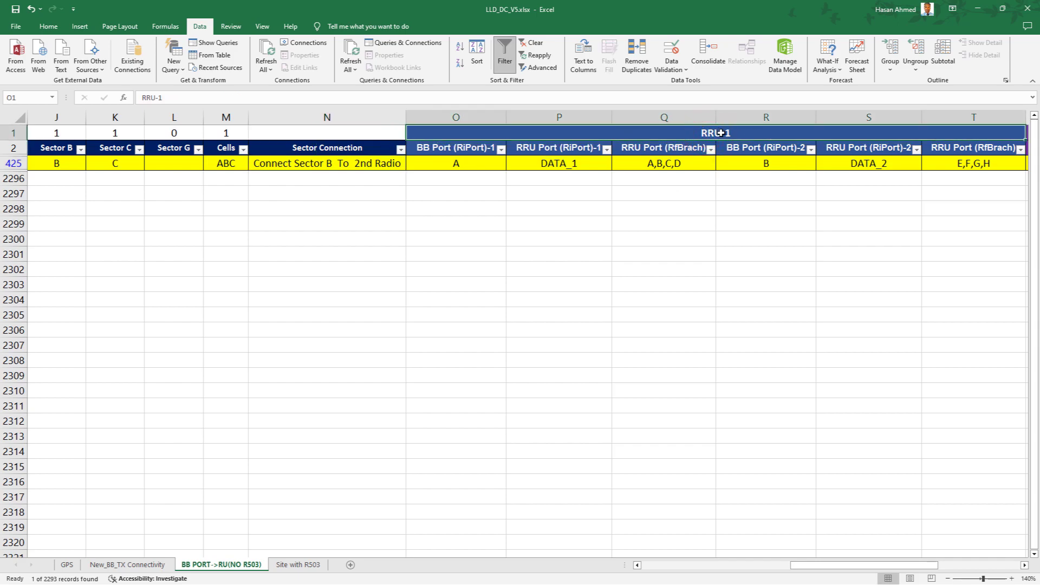
pyautogui.click(587, 164)
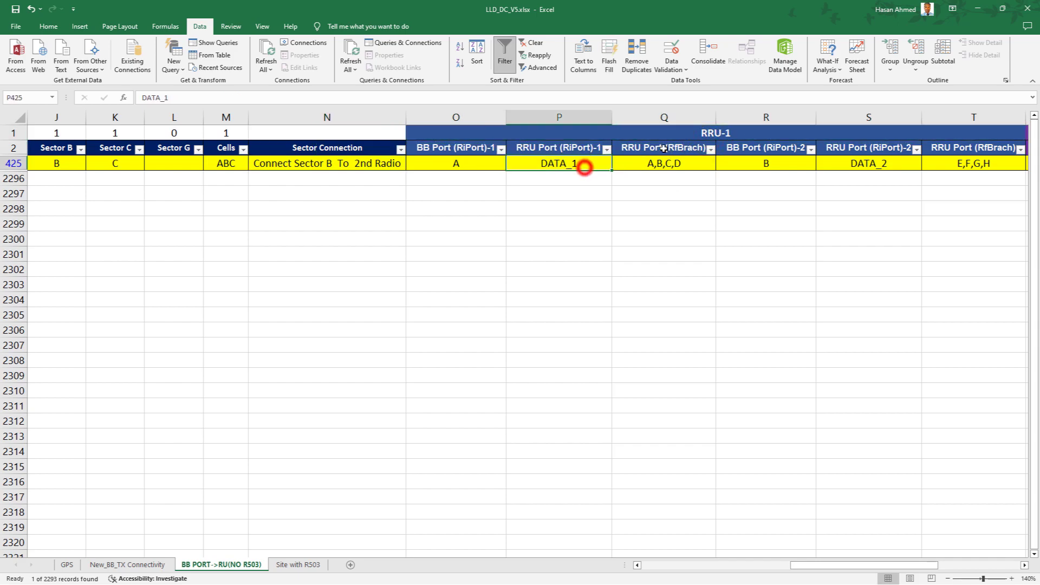
pyautogui.click(866, 163)
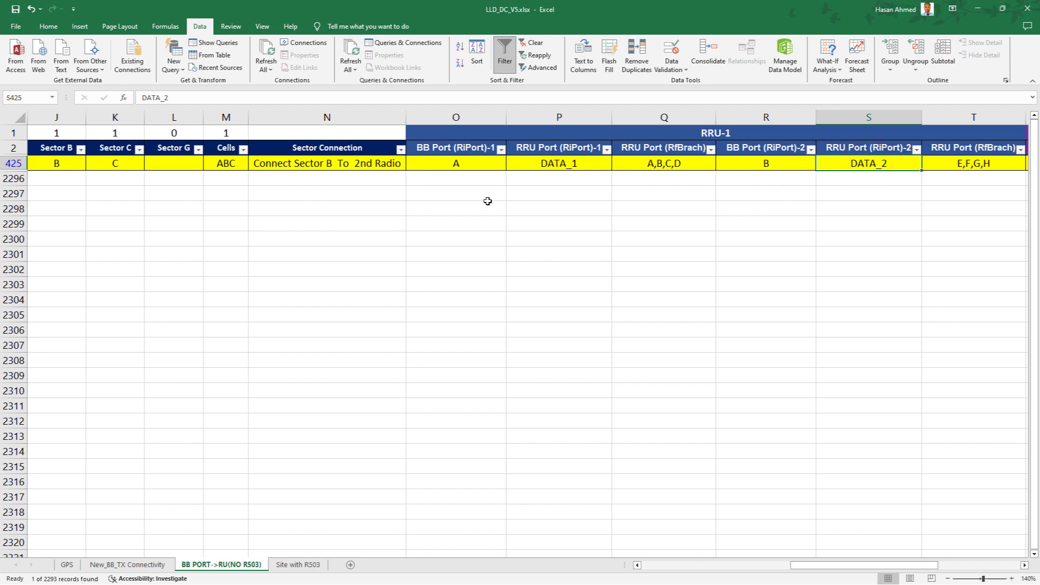
pyautogui.click(460, 166)
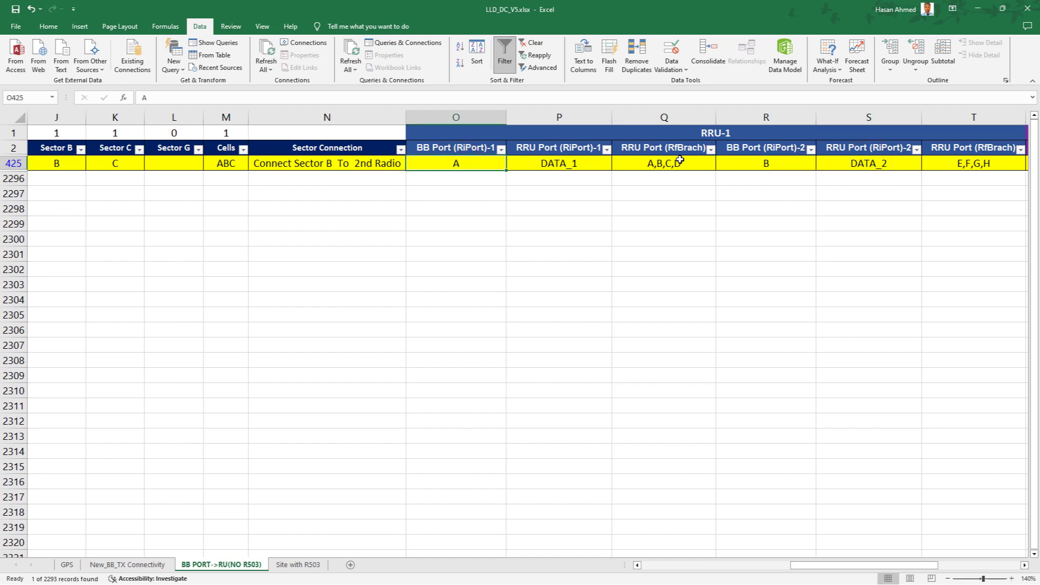
# Check both RRU Port (RfBrach) entries under RRU-1 against the Sector C entry
pyautogui.click(716, 131)
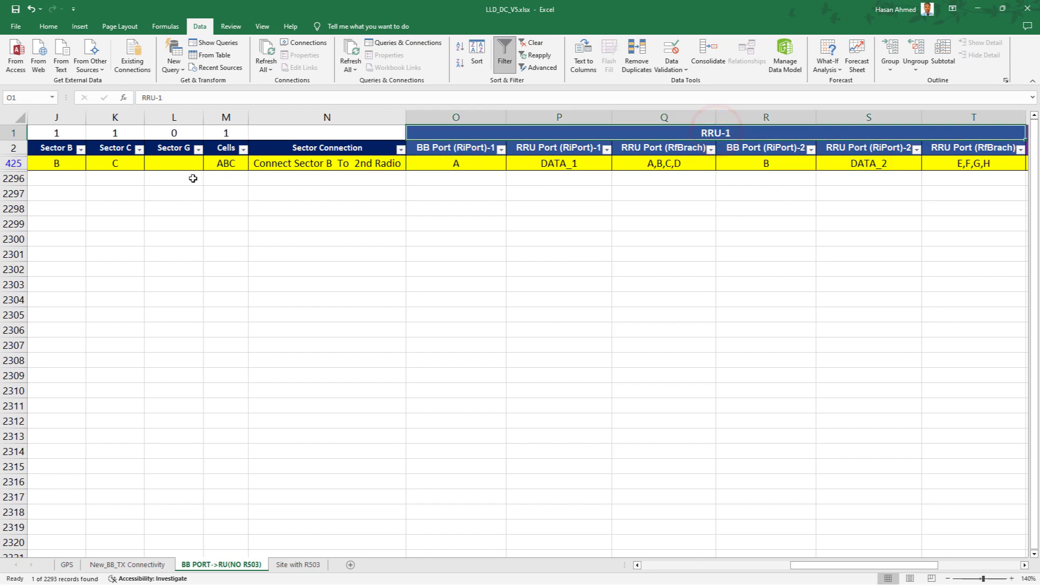
pyautogui.click(666, 164)
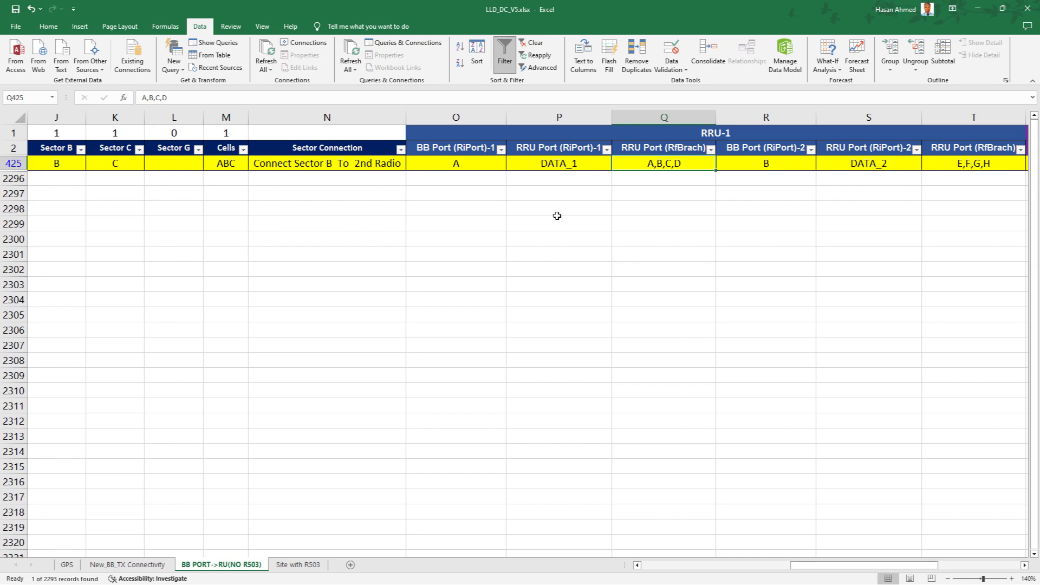
pyautogui.click(115, 163)
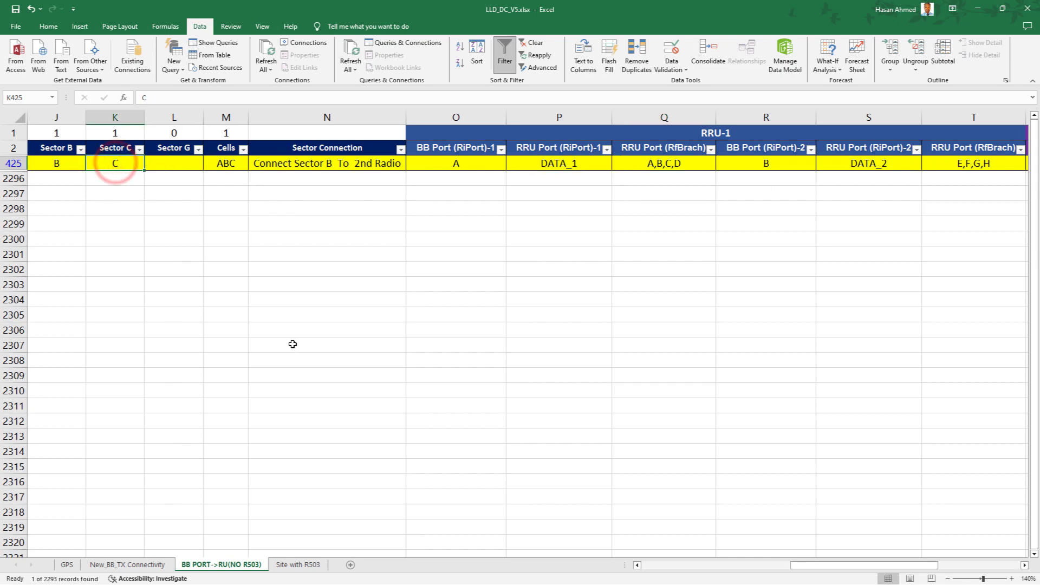
pyautogui.click(709, 133)
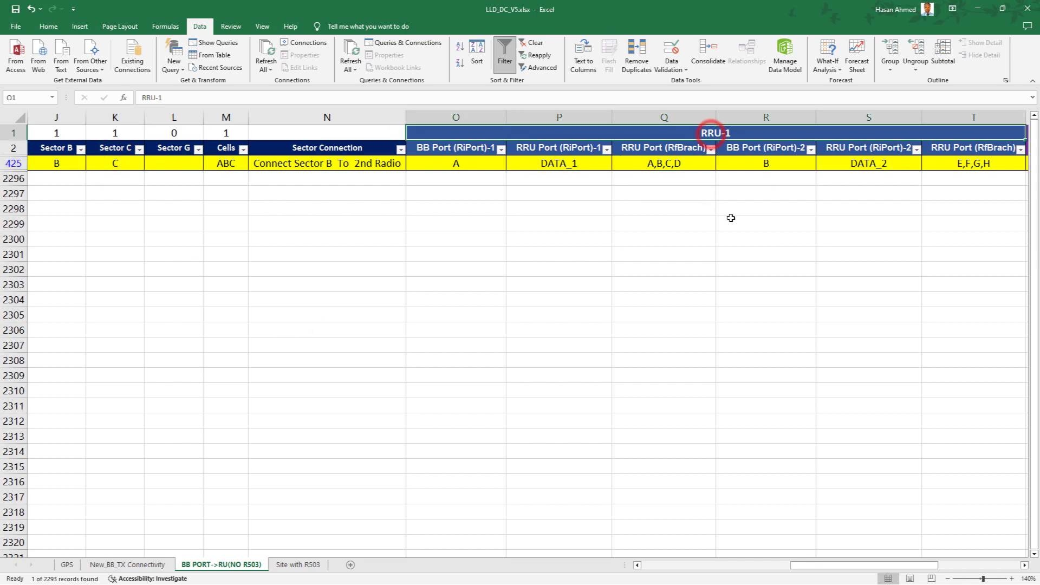
pyautogui.click(964, 164)
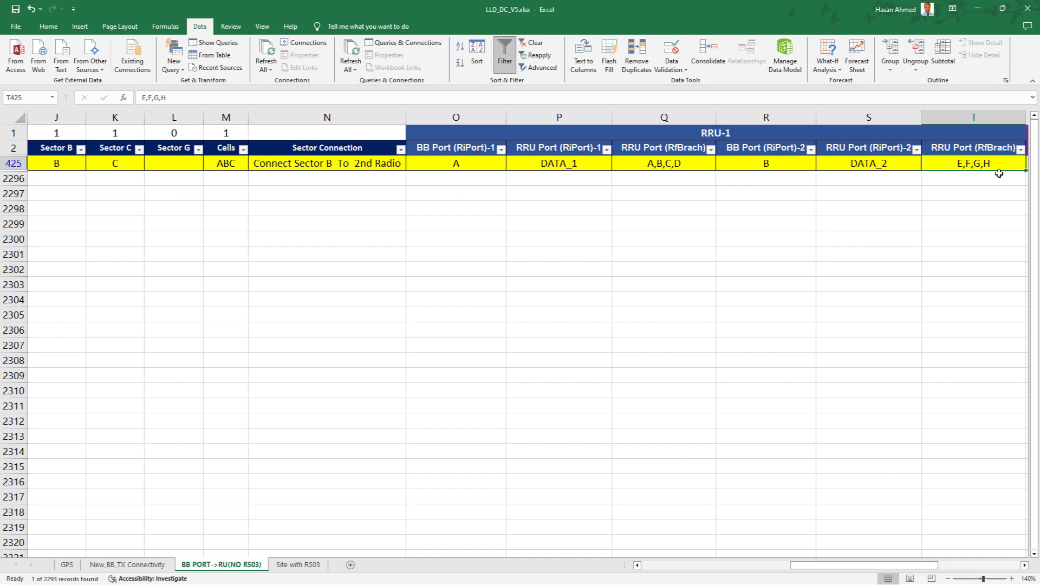
# Compare the RRU Port (RiPort)-1 and RiPort-2 entries under RRU-1 with their baseband ports
pyautogui.click(599, 164)
pyautogui.click(840, 168)
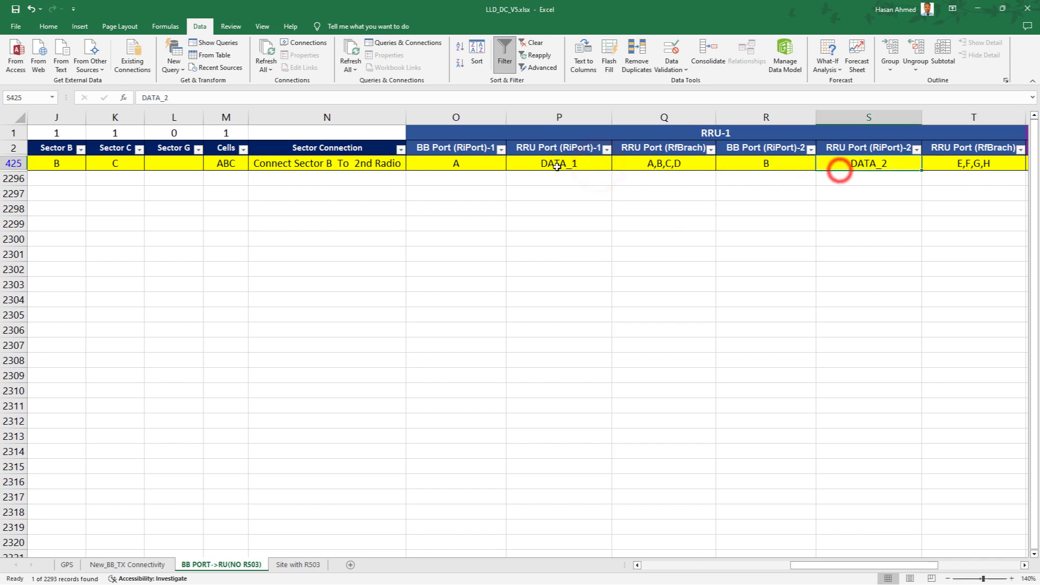
pyautogui.click(557, 166)
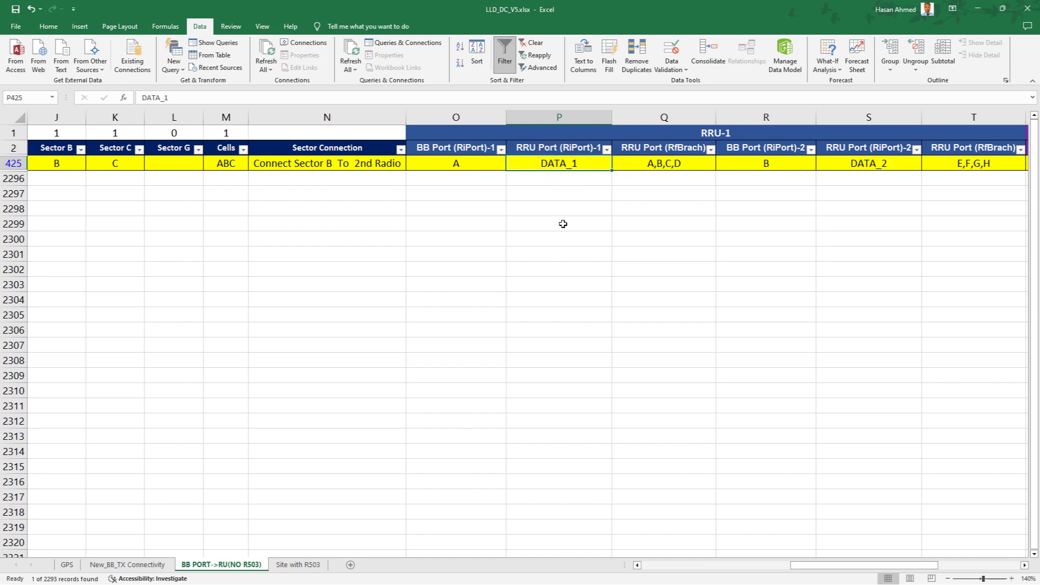
pyautogui.click(563, 224)
pyautogui.click(566, 163)
pyautogui.click(457, 183)
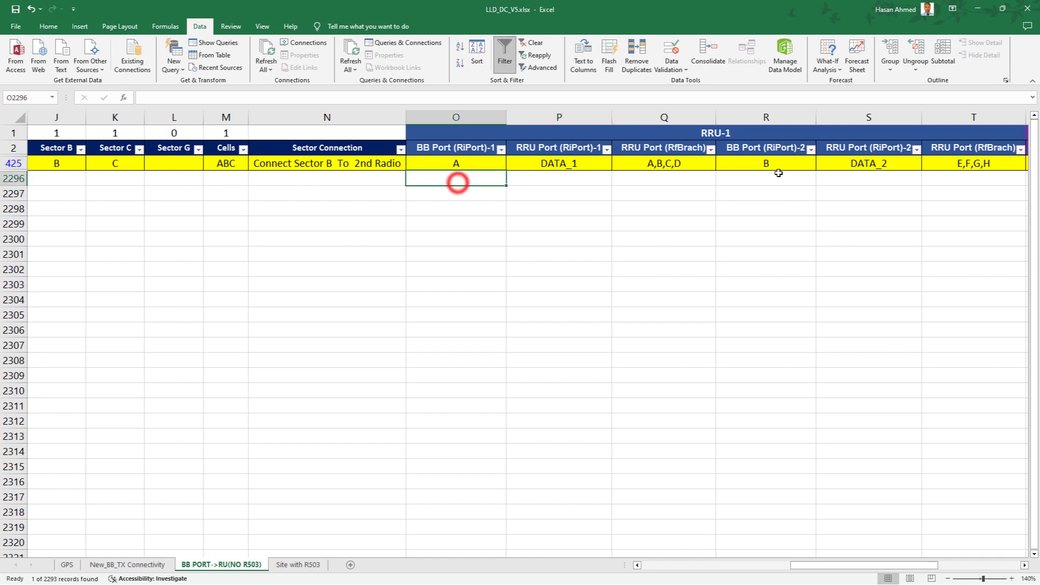
pyautogui.click(884, 166)
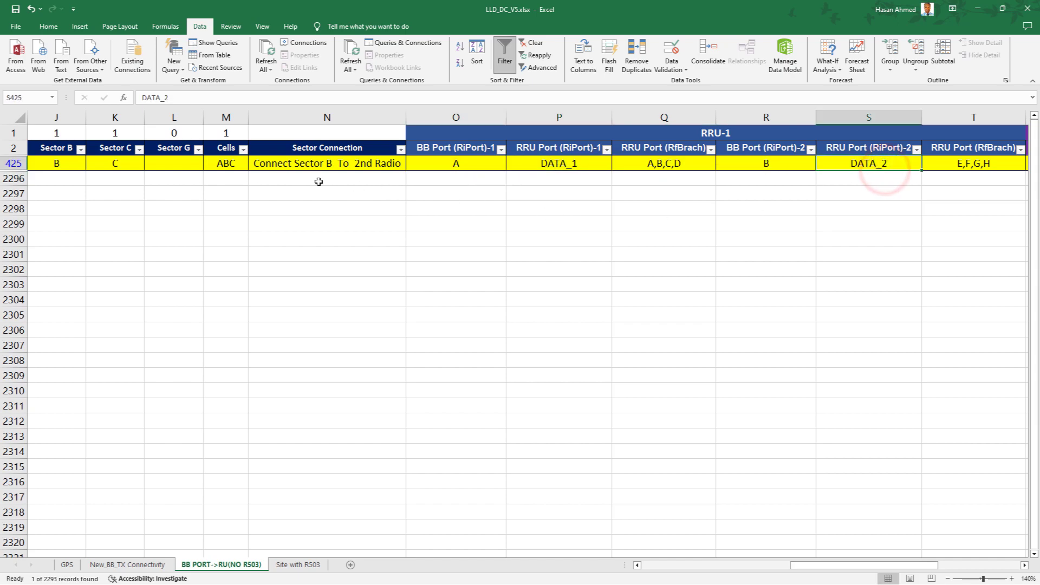
# Check the Cells entry for CMCDG11 against both RRU Port (RiPort) entries under RRU-1
pyautogui.click(220, 170)
pyautogui.click(490, 348)
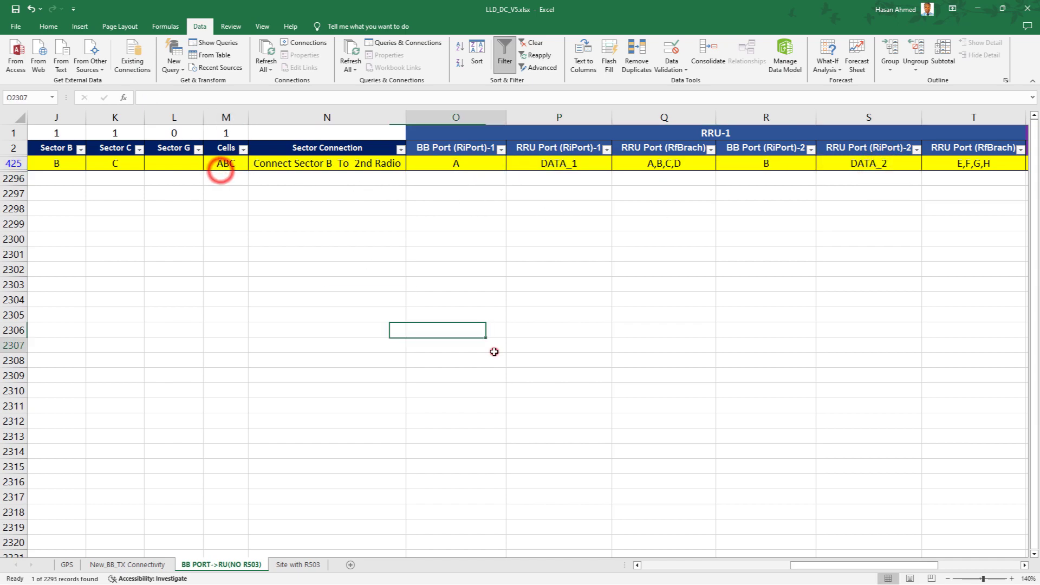
pyautogui.click(839, 161)
pyautogui.click(531, 212)
pyautogui.click(570, 164)
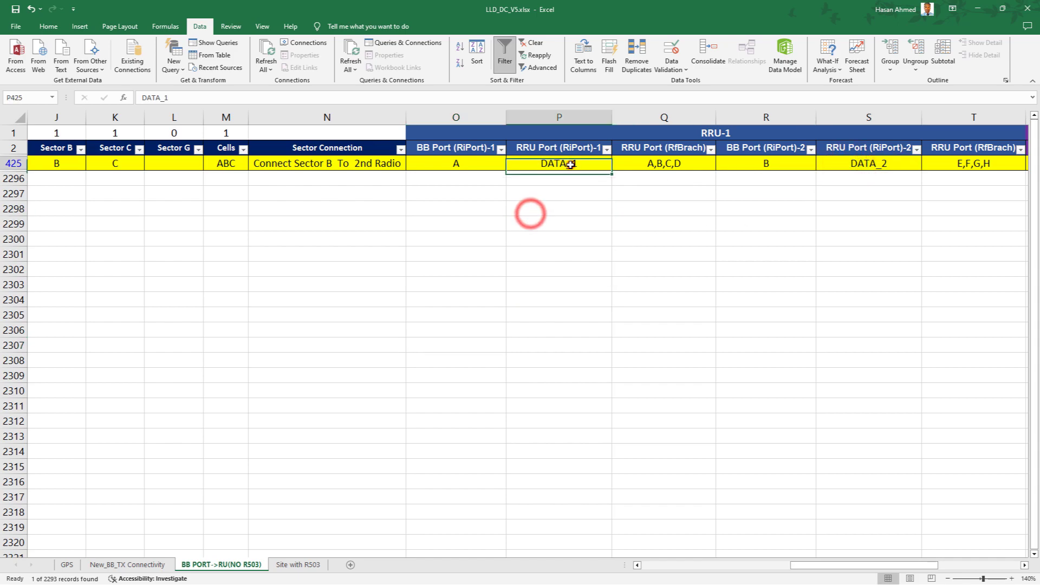
pyautogui.click(531, 237)
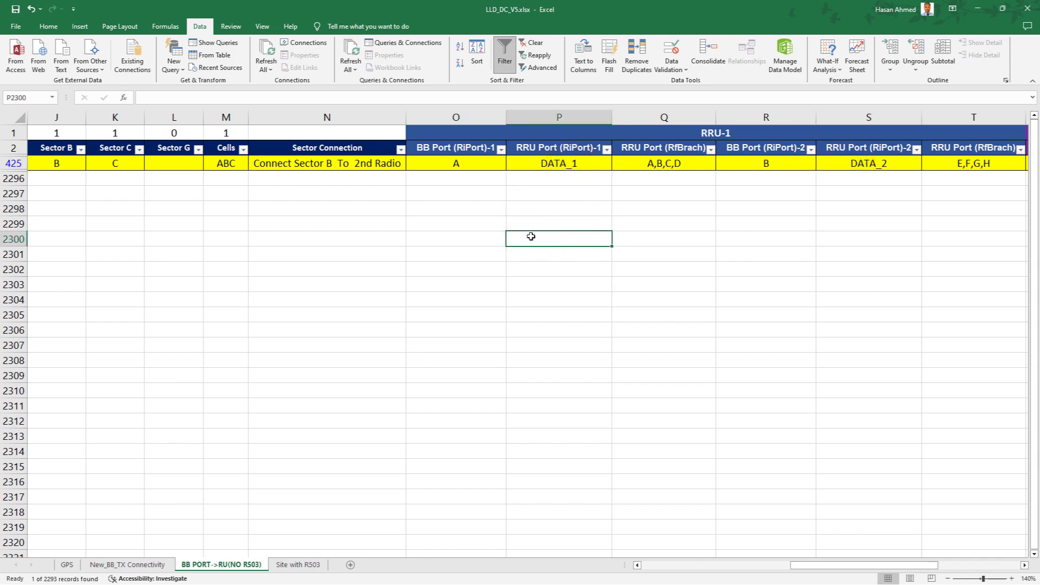
pyautogui.click(557, 161)
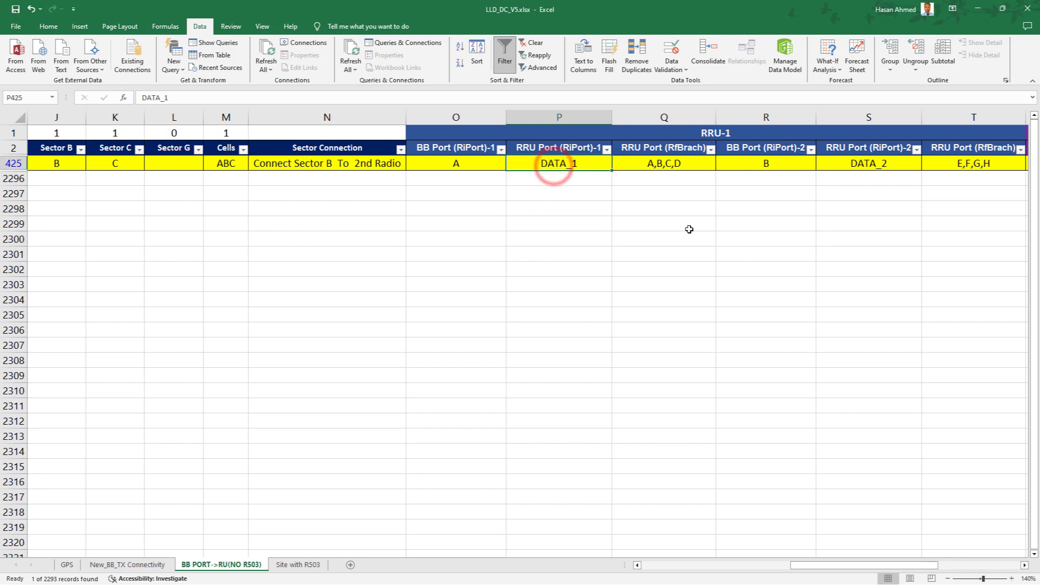
# Compare the two RRU-1 data ports listed in the RRU Port (RiPort)-1 and RRU Port (RiPort)-2 columns
pyautogui.moveTo(582, 162); pyautogui.dragTo(929, 176)
pyautogui.click(857, 224)
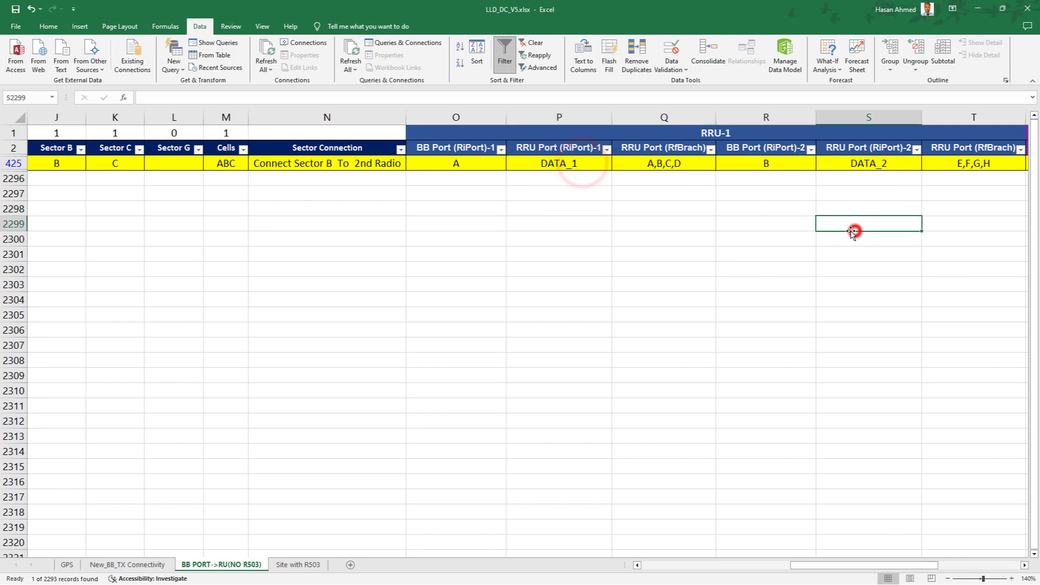
pyautogui.click(557, 248)
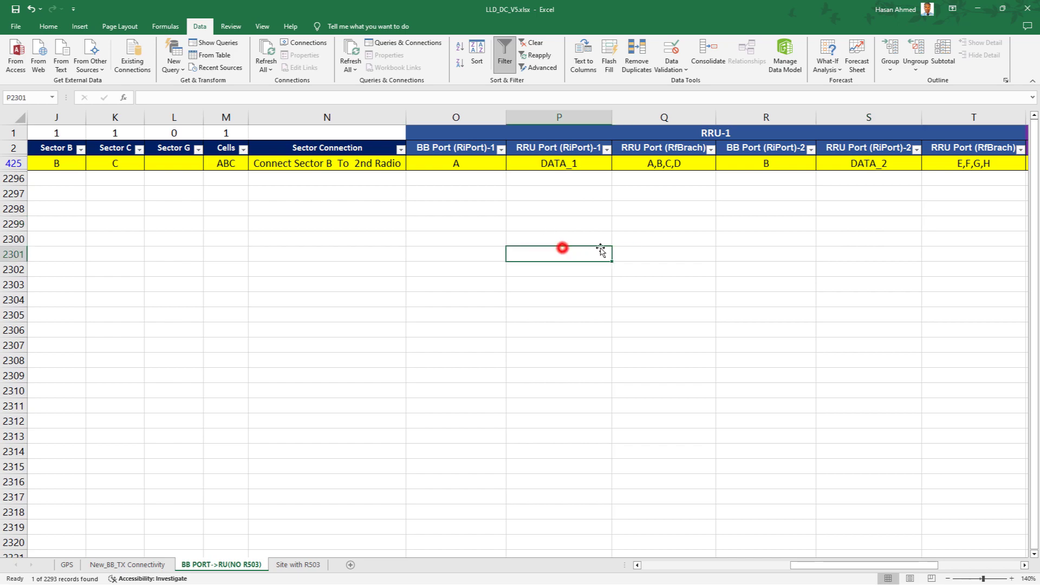
pyautogui.click(556, 163)
pyautogui.click(850, 162)
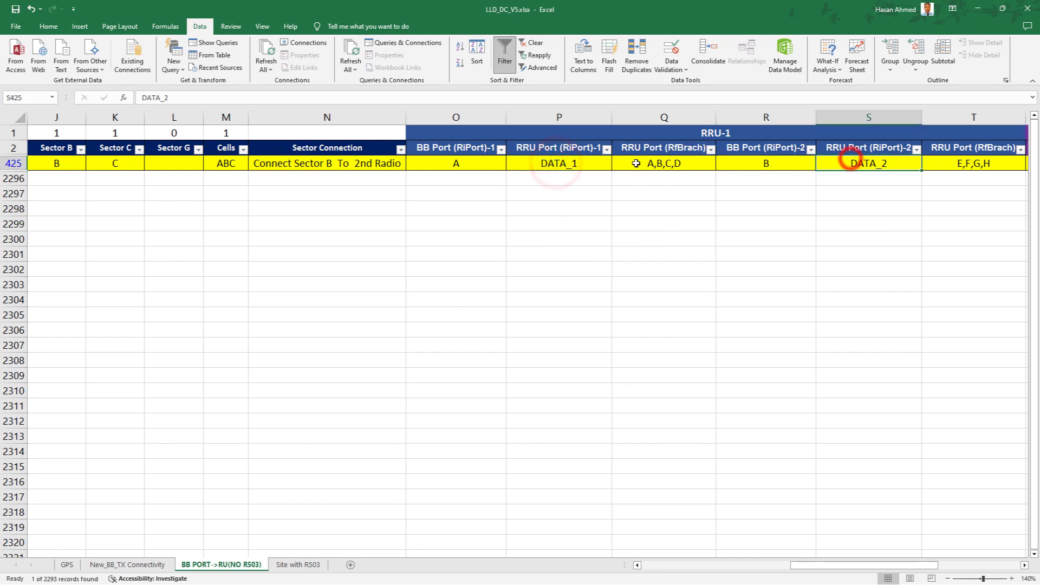
pyautogui.click(590, 164)
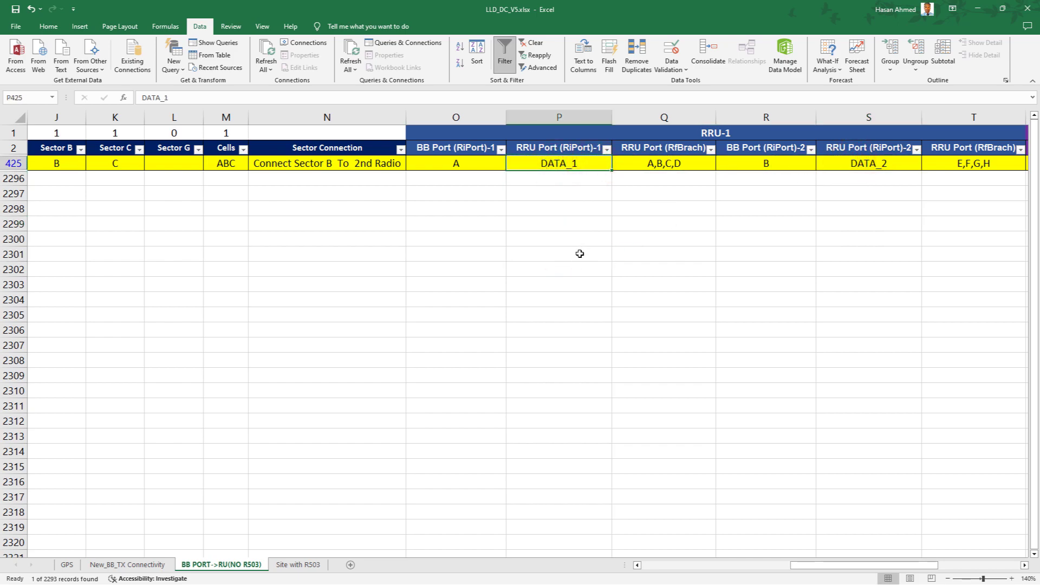
pyautogui.click(582, 195)
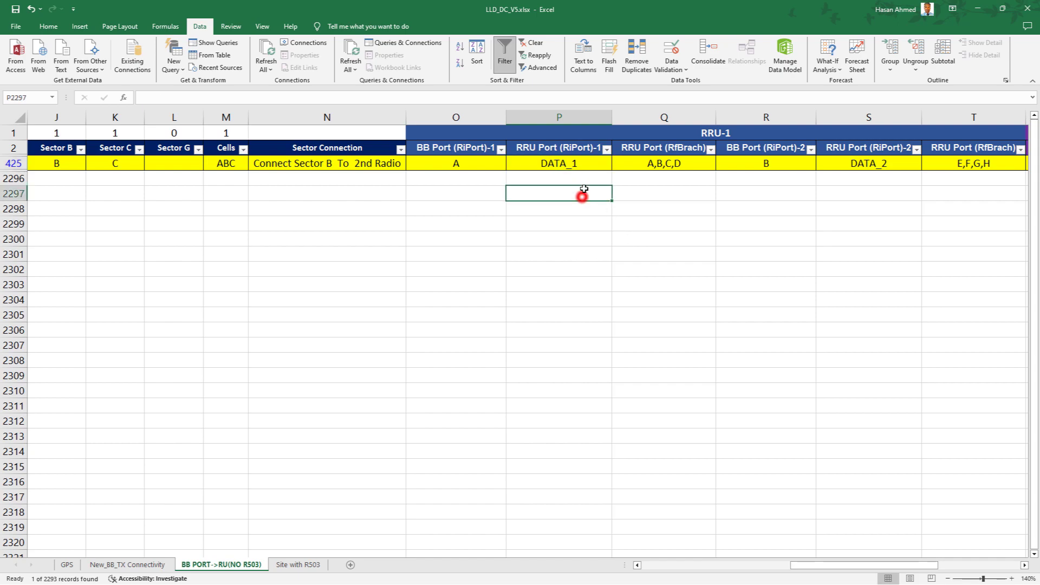
pyautogui.click(587, 165)
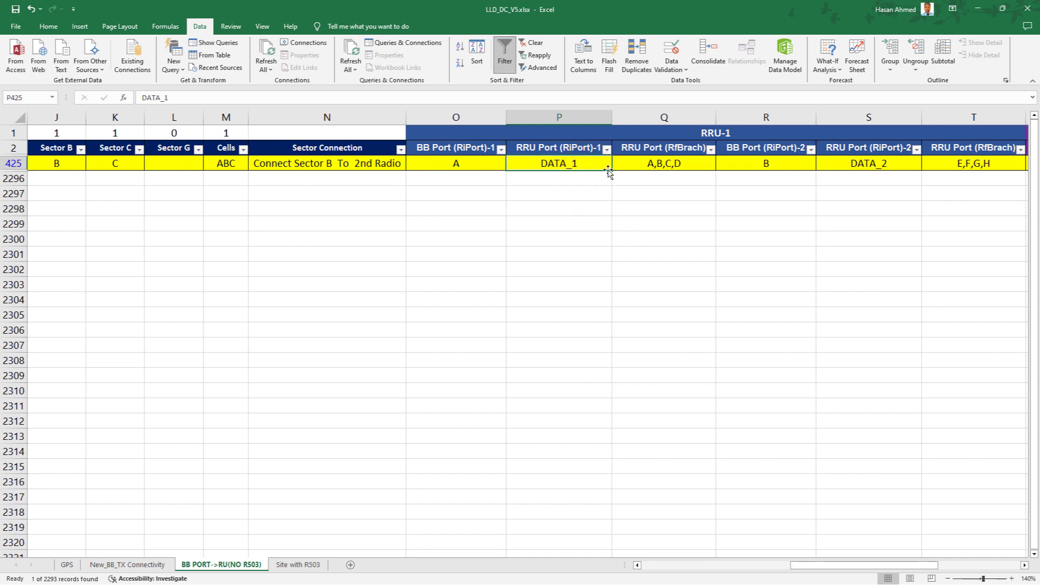
pyautogui.click(598, 237)
pyautogui.click(894, 158)
pyautogui.click(603, 163)
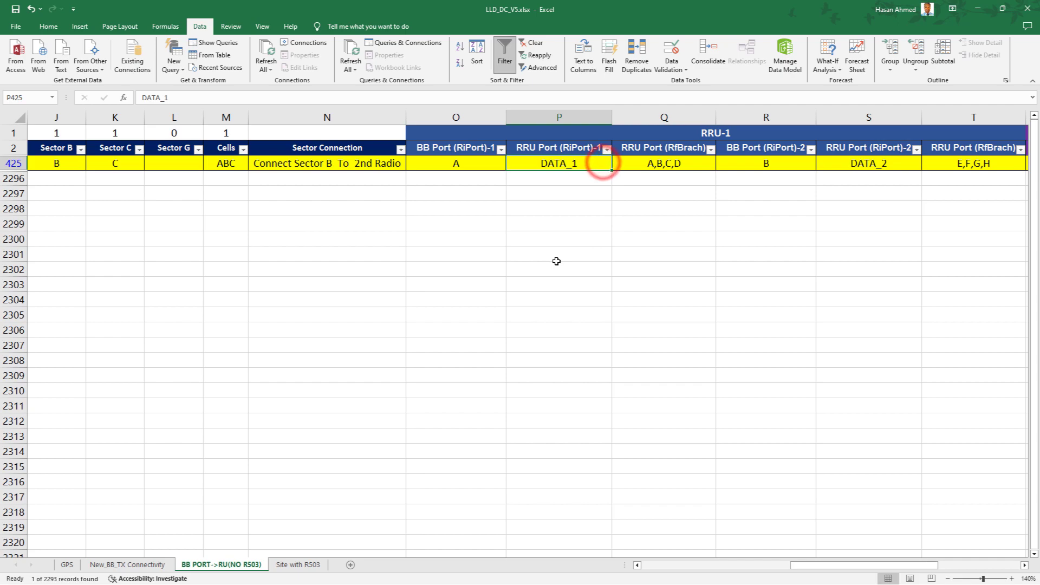
# Examine the RRU Port (RiPort)-1 entry under RRU-1 and check it against the RiPort-2 entry
pyautogui.keyDown('shift'); pyautogui.click(557, 261); pyautogui.keyUp('shift')
pyautogui.click(453, 180)
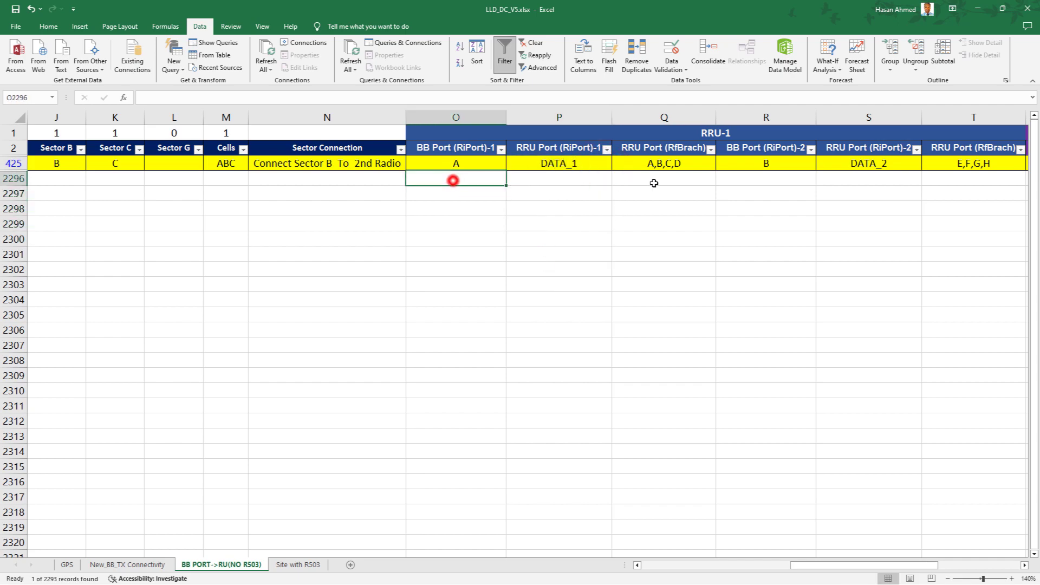
pyautogui.click(885, 167)
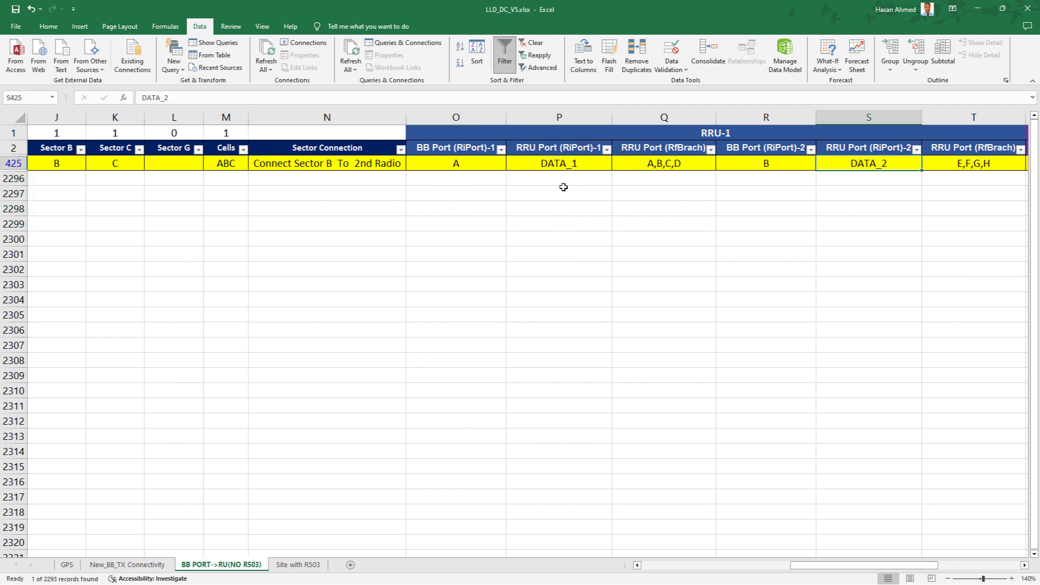
pyautogui.moveTo(573, 167); pyautogui.dragTo(560, 288)
pyautogui.click(576, 375)
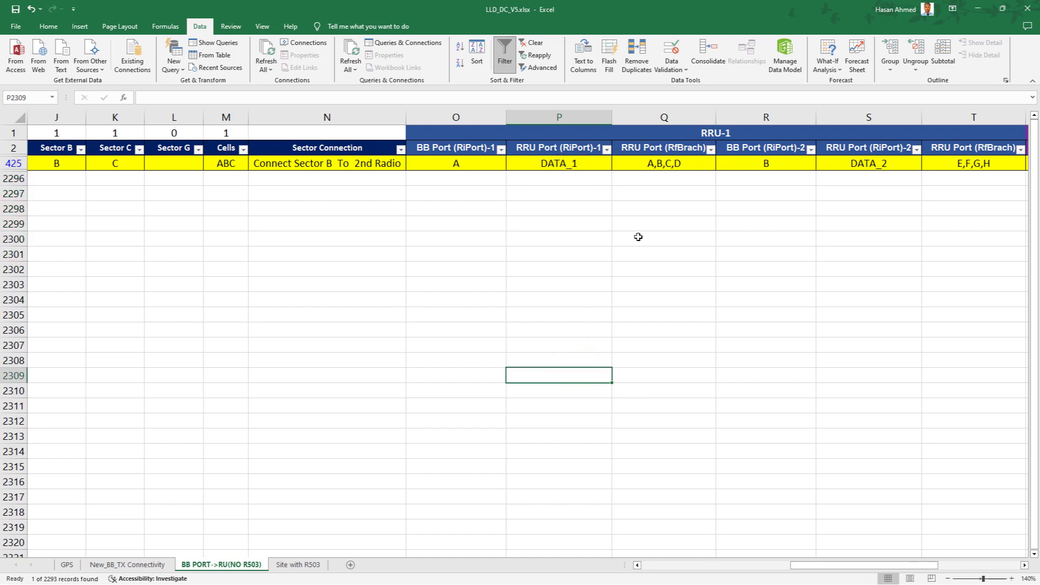
pyautogui.click(557, 239)
pyautogui.click(563, 164)
pyautogui.keyDown('shift'); pyautogui.click(570, 287); pyautogui.keyUp('shift')
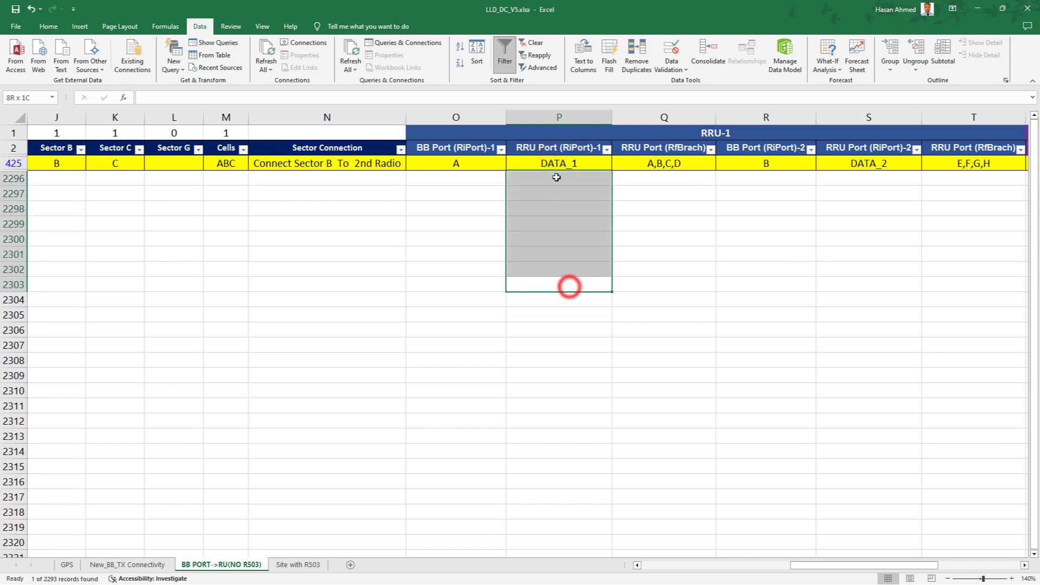
pyautogui.click(568, 302)
pyautogui.click(558, 223)
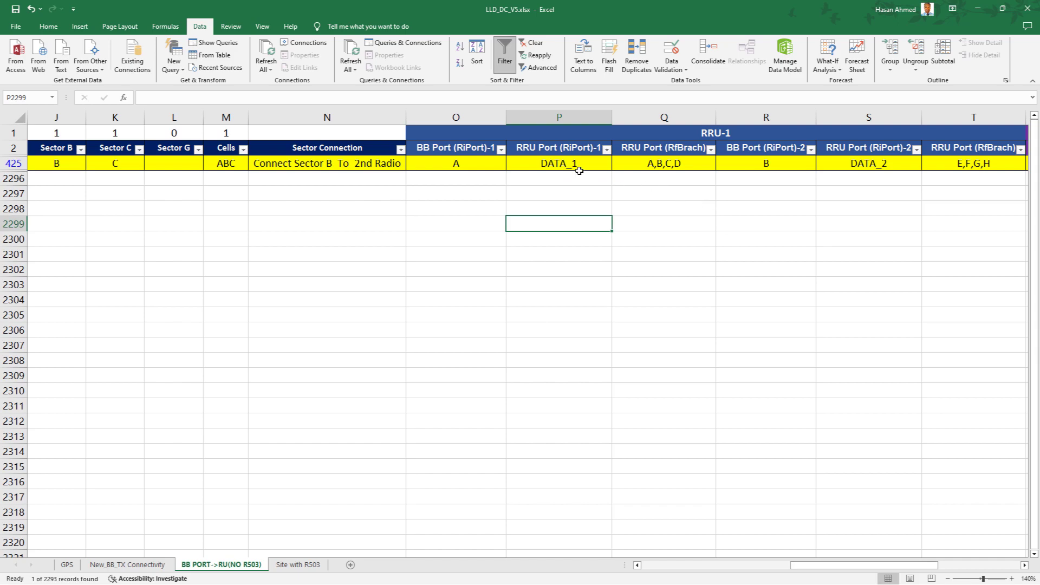
pyautogui.click(870, 162)
pyautogui.click(564, 163)
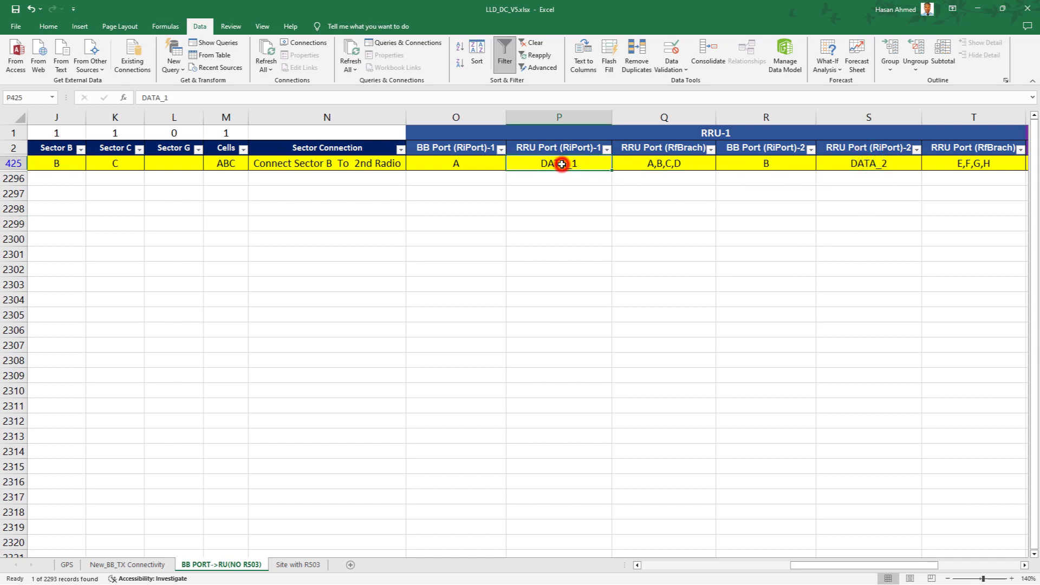
pyautogui.click(863, 163)
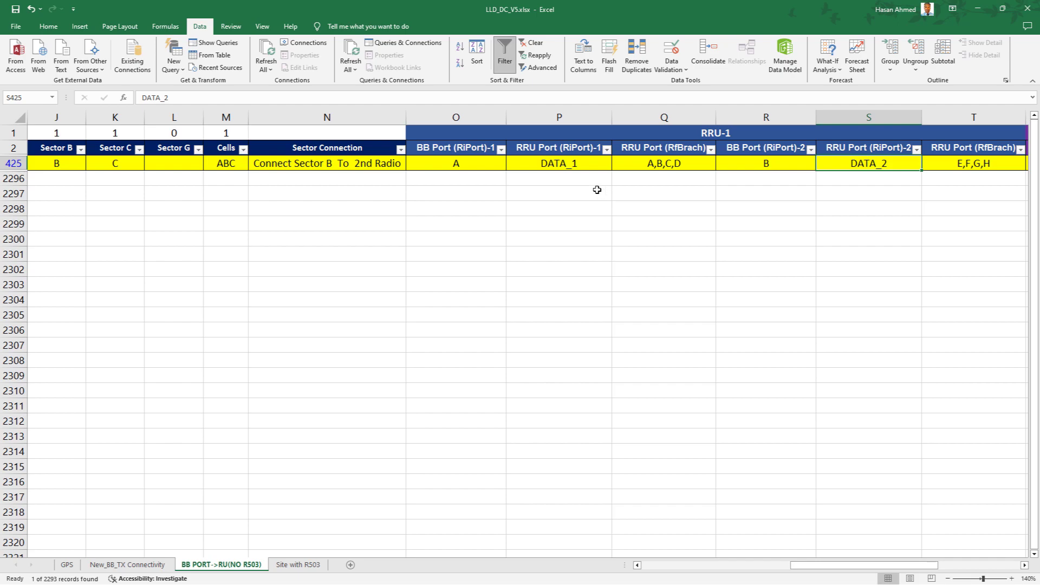
# Examine the RRU Port (RiPort)-2 entry under RRU-1 for CMCDG11
pyautogui.click(845, 214)
pyautogui.click(871, 162)
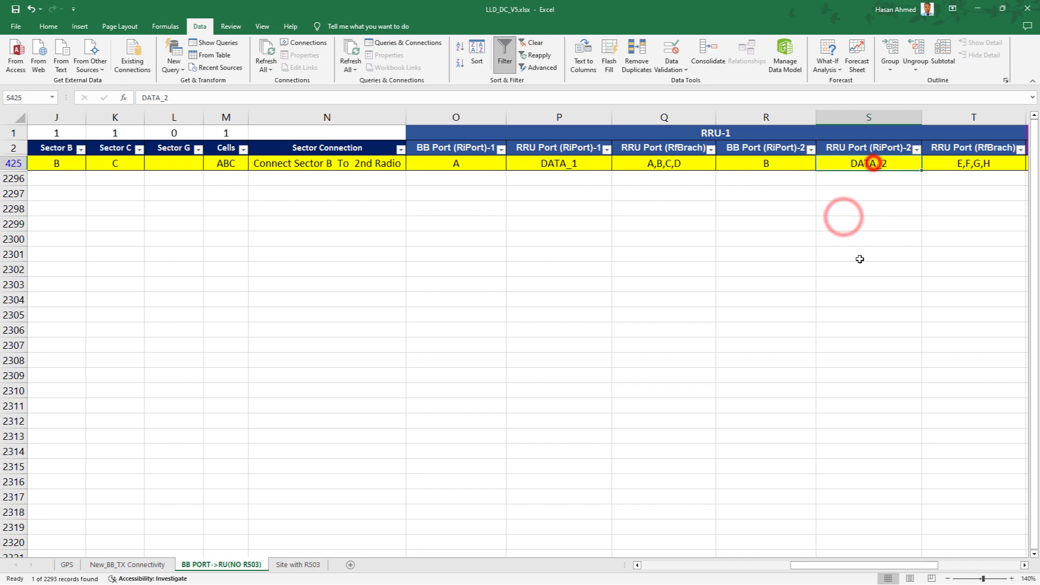
pyautogui.click(850, 272)
pyautogui.click(865, 164)
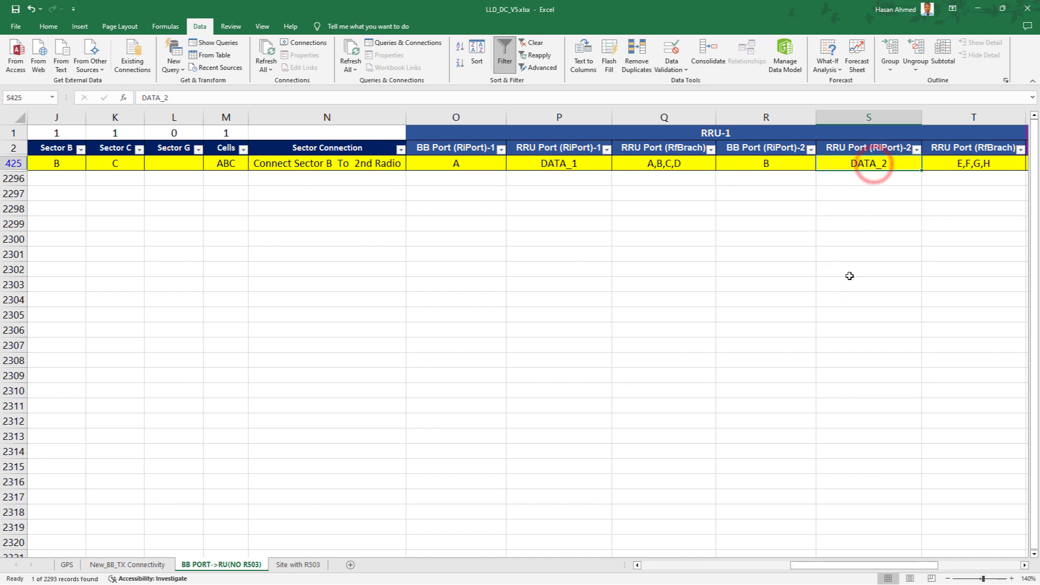
pyautogui.click(850, 275)
pyautogui.click(888, 164)
pyautogui.click(659, 280)
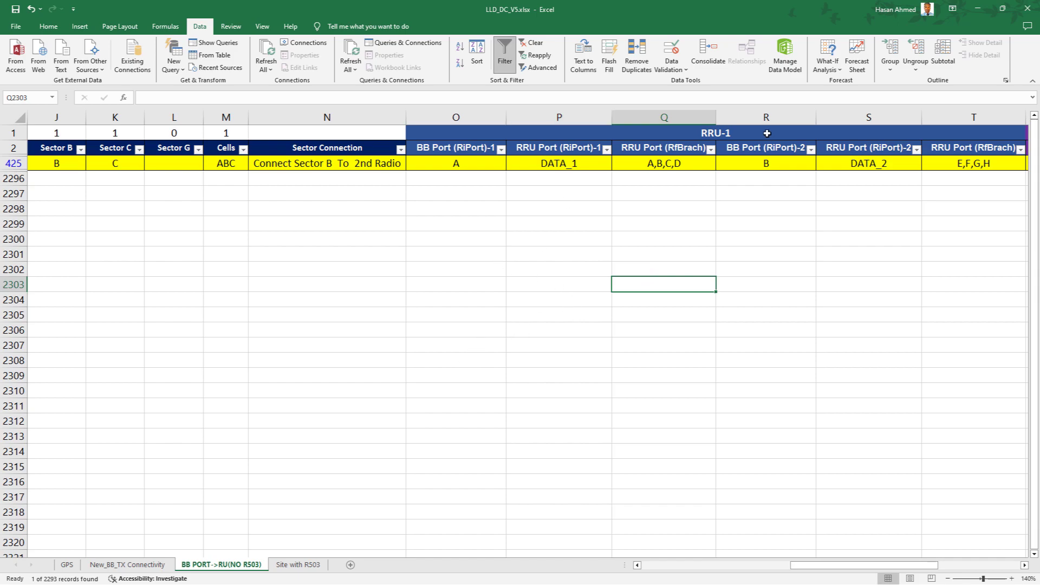
# Match each data port in the RRU-1 group with its BB Port (RiPort)-1 or BB Port (RiPort)-2 entry
pyautogui.click(745, 133)
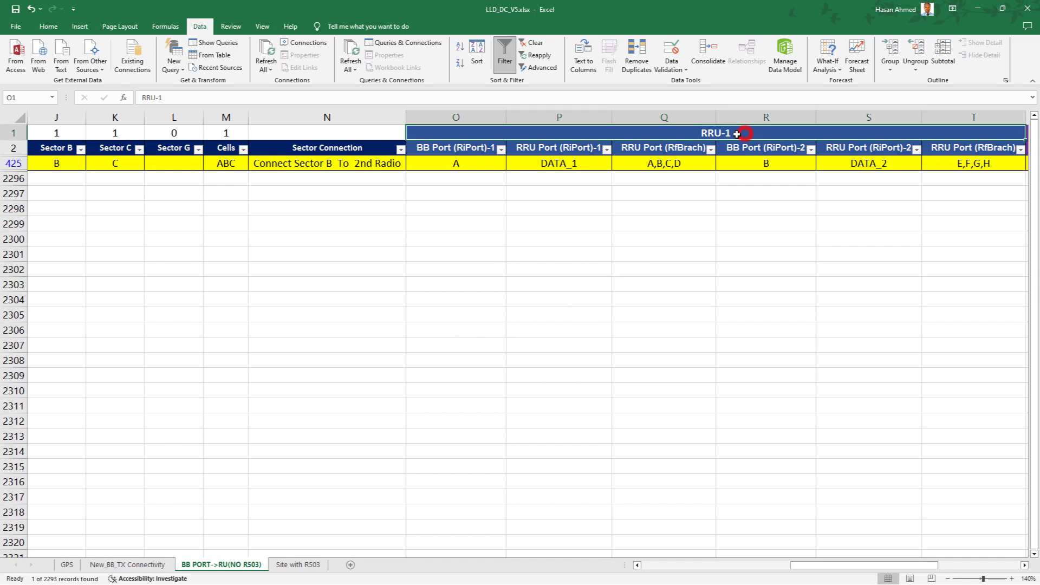
pyautogui.click(590, 163)
pyautogui.moveTo(452, 162)
pyautogui.mouseDown()
pyautogui.moveTo(434, 299)
pyautogui.moveTo(455, 164)
pyautogui.mouseUp()
pyautogui.hotkey('ctrl', 'Up')
pyautogui.click(877, 162)
pyautogui.click(767, 165)
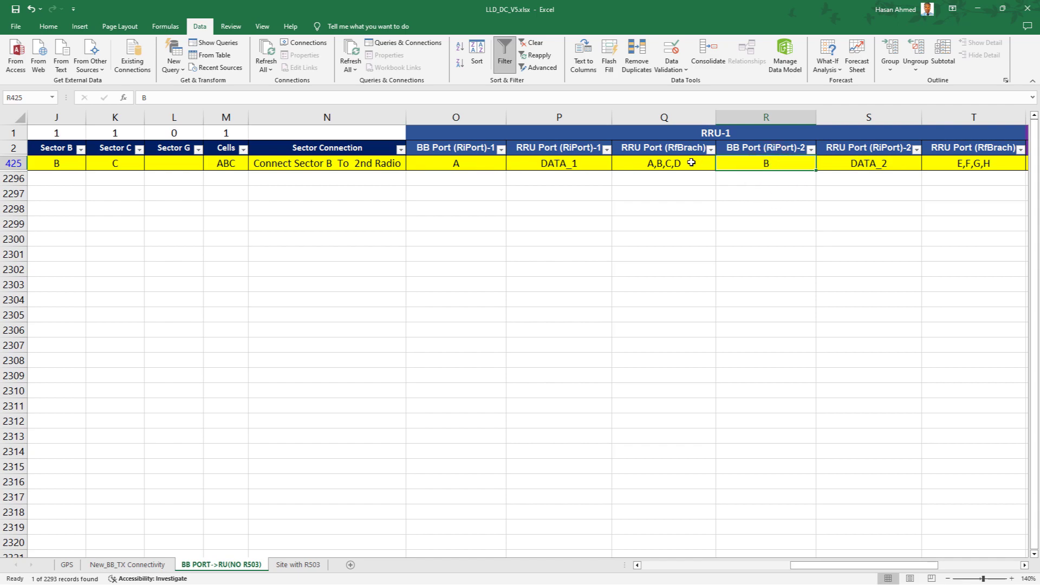
pyautogui.click(472, 162)
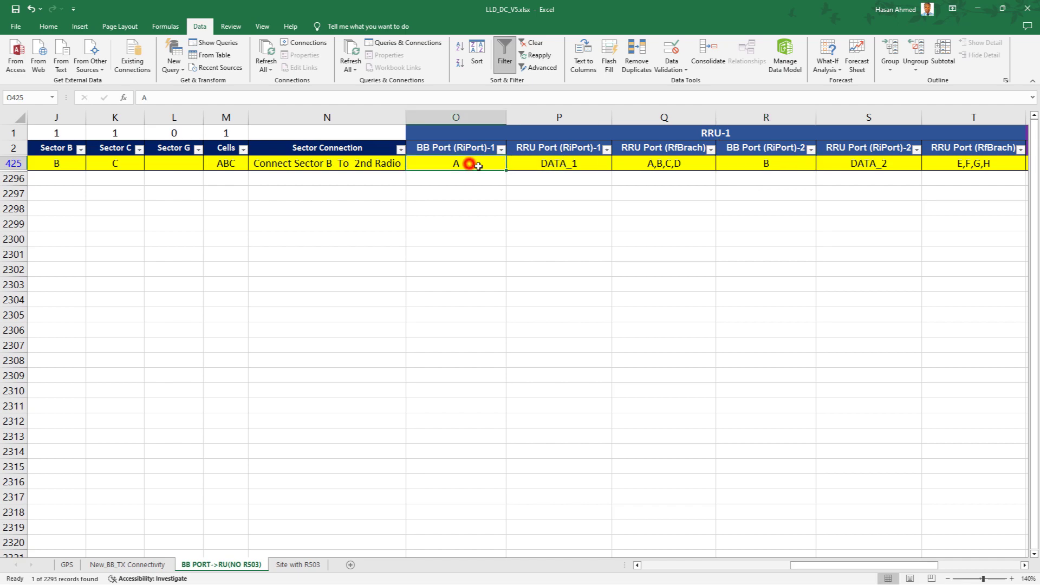
pyautogui.click(869, 164)
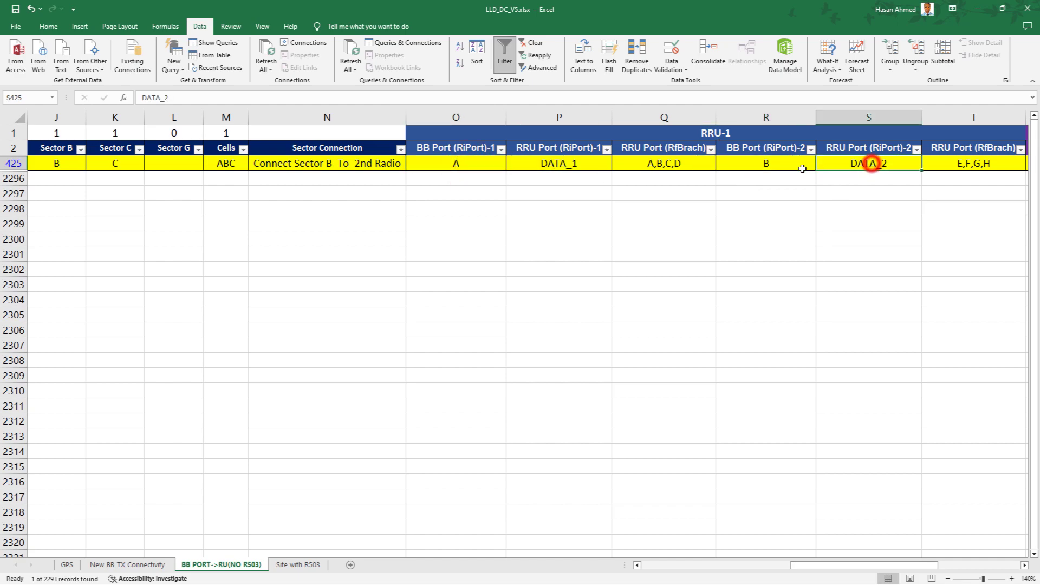
pyautogui.click(769, 163)
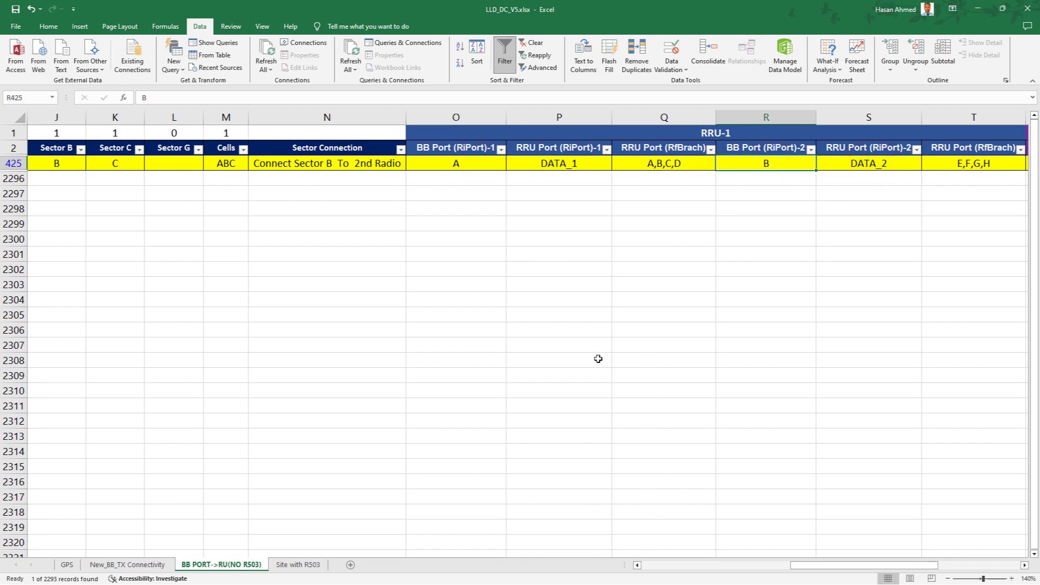
# Review the Sector Connection instruction, and examine the RRU-2 group's RfBrach, data port and baseband port entries for CMCDG11
pyautogui.moveTo(792, 565); pyautogui.dragTo(752, 563)
pyautogui.click(583, 163)
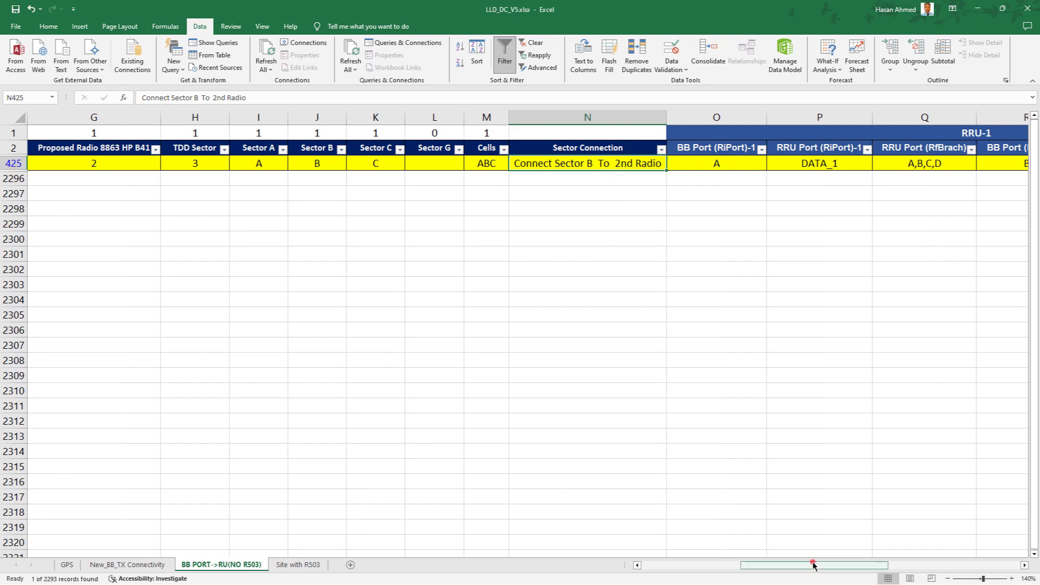
pyautogui.moveTo(813, 566); pyautogui.dragTo(968, 519)
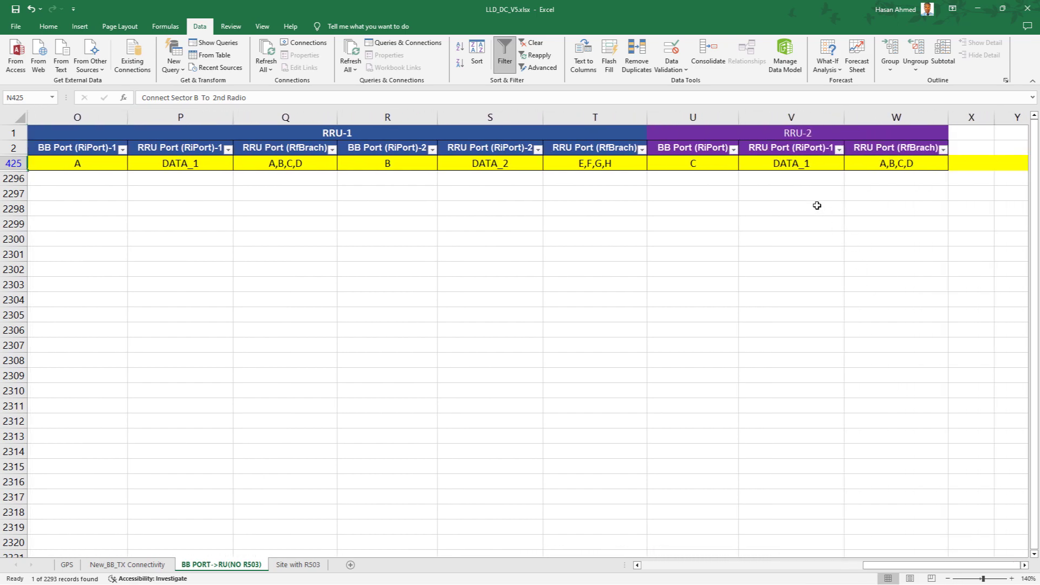
pyautogui.click(800, 133)
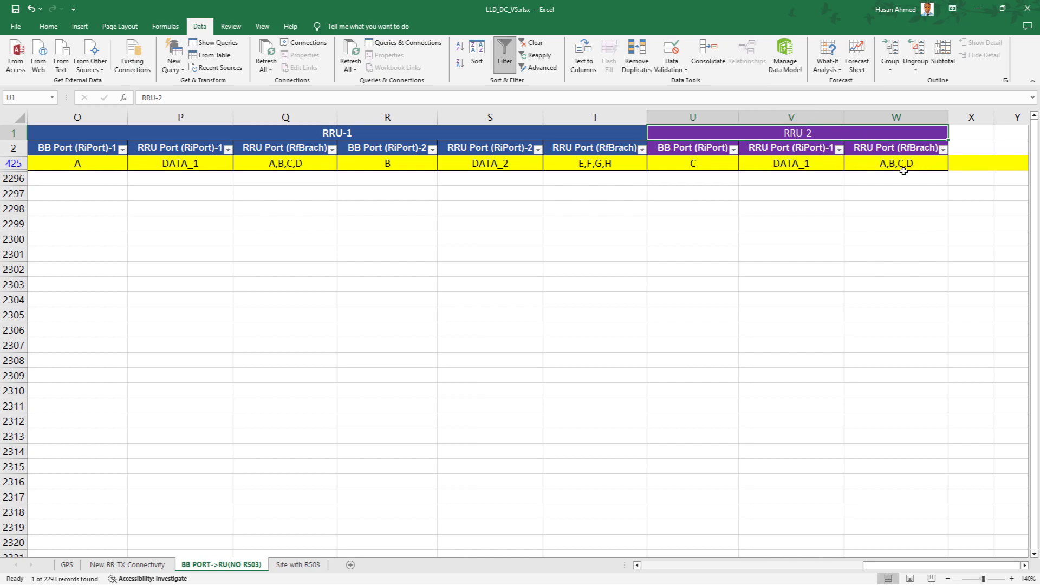
pyautogui.click(921, 164)
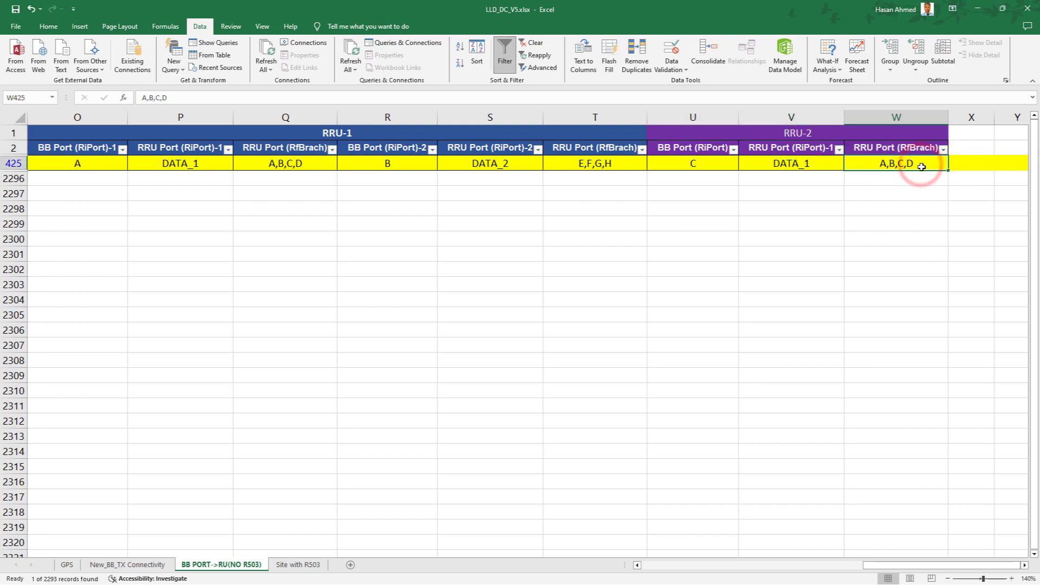
pyautogui.click(812, 168)
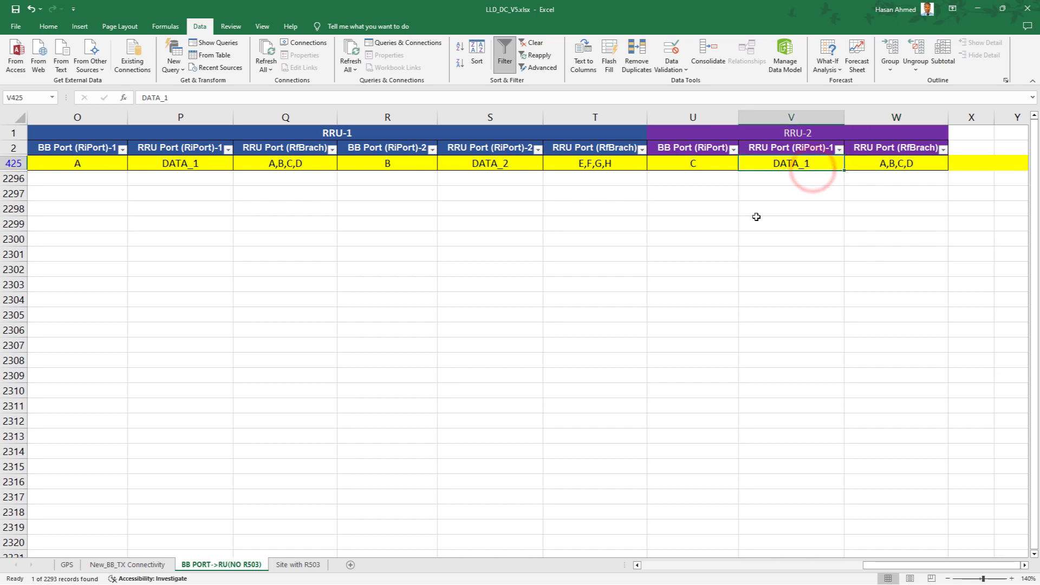
pyautogui.click(707, 163)
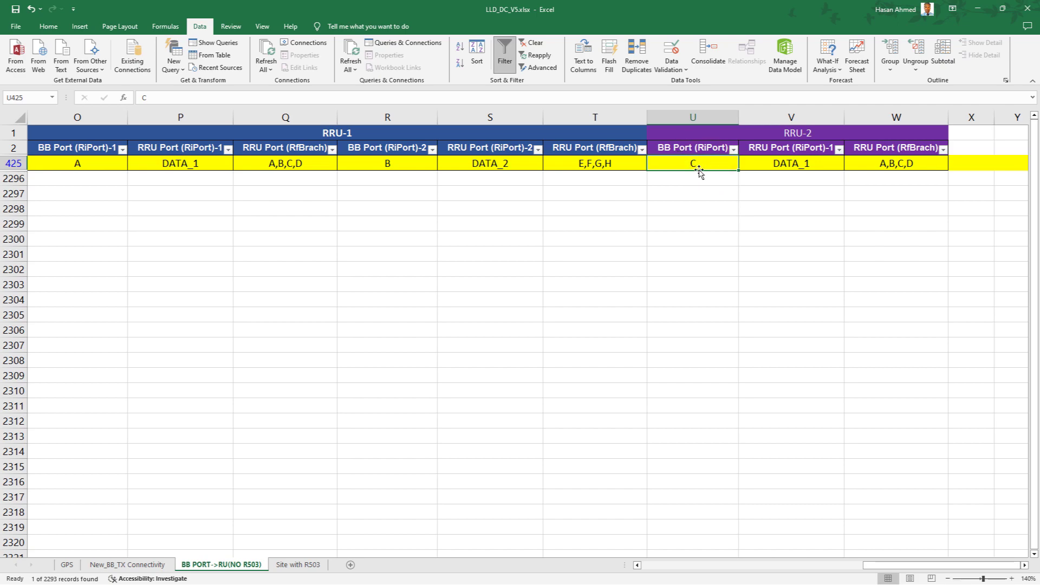
pyautogui.click(681, 232)
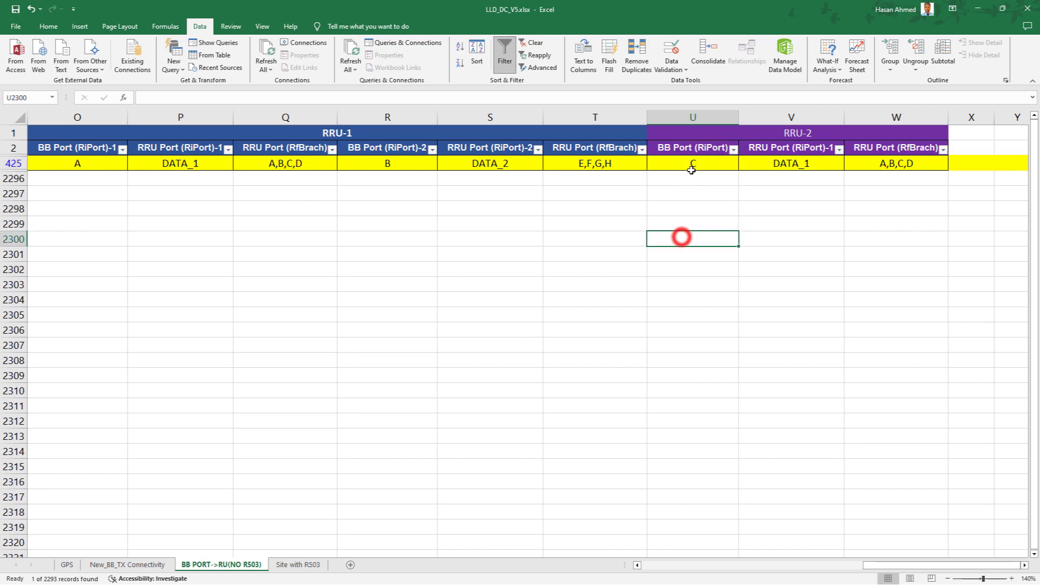
pyautogui.click(697, 160)
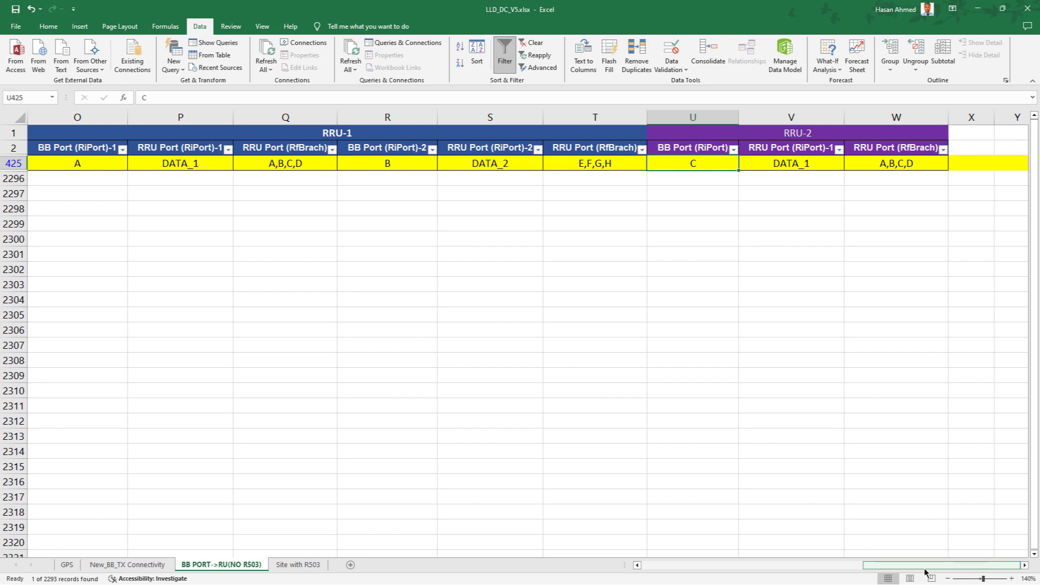
# Return to the start of the CMCDG11 row and examine its BB SL entry together with the baseband's Node ID
pyautogui.moveTo(924, 565); pyautogui.dragTo(687, 566)
pyautogui.click(427, 165)
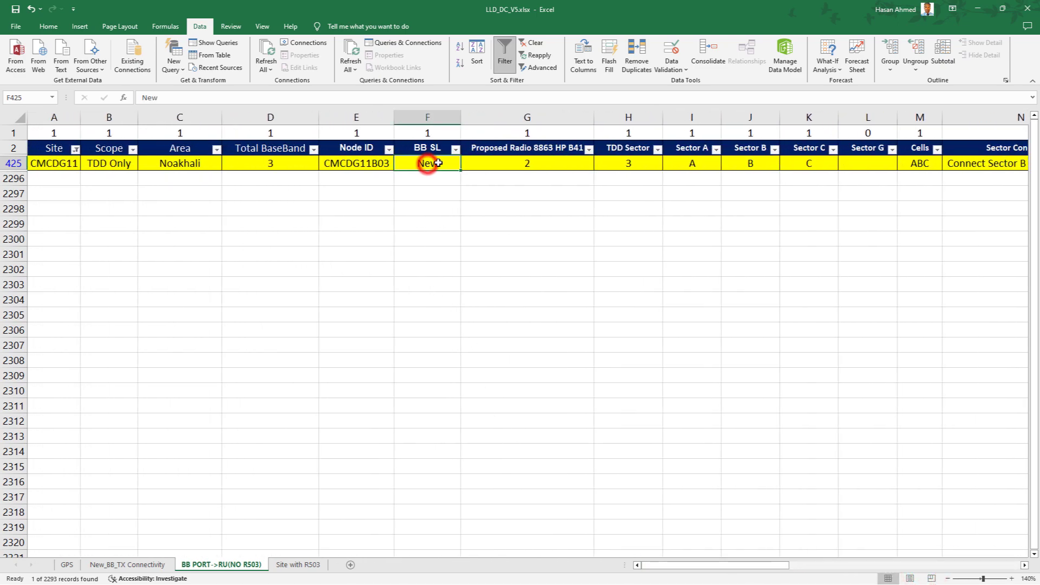
pyautogui.click(425, 236)
pyautogui.click(417, 158)
pyautogui.click(386, 164)
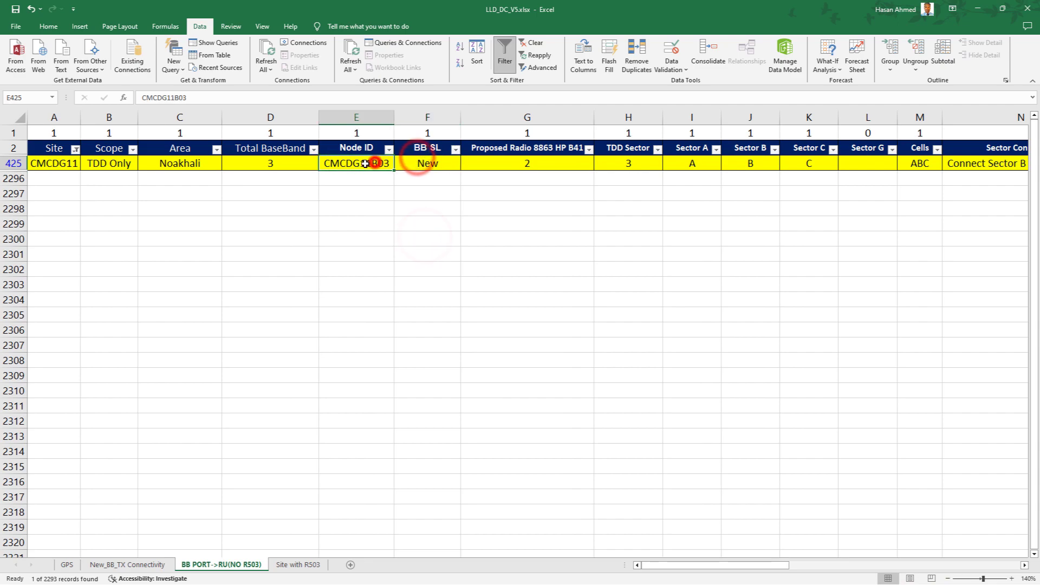
pyautogui.click(369, 193)
pyautogui.click(377, 166)
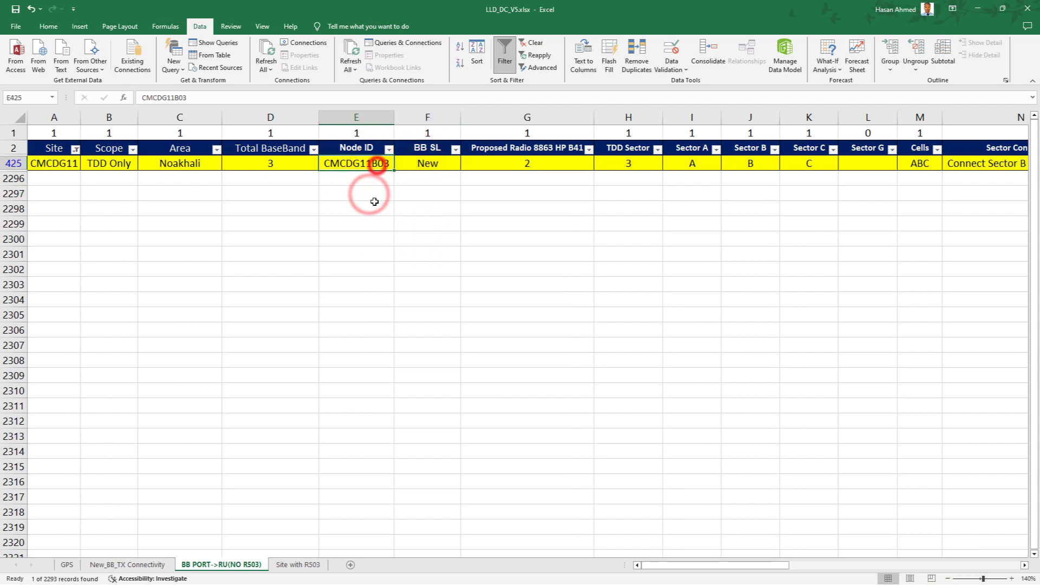
pyautogui.click(365, 244)
pyautogui.click(378, 165)
pyautogui.click(431, 164)
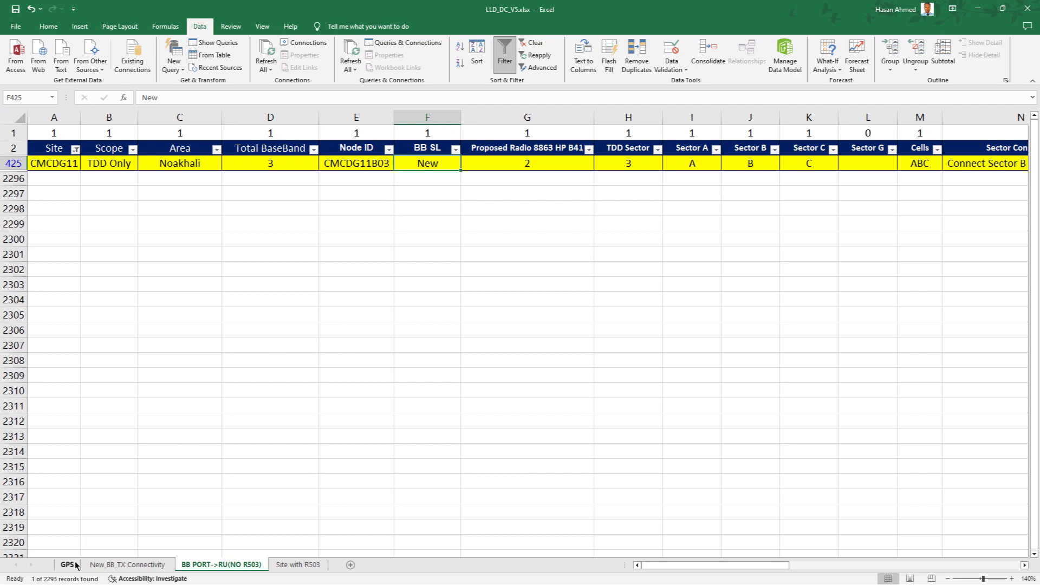
pyautogui.click(372, 241)
pyautogui.click(464, 215)
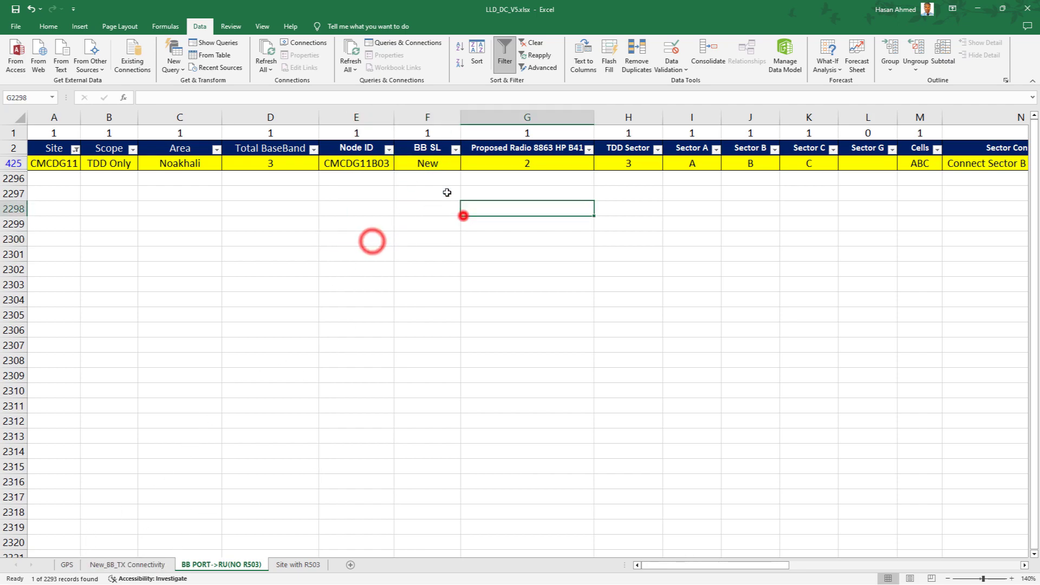
pyautogui.click(387, 285)
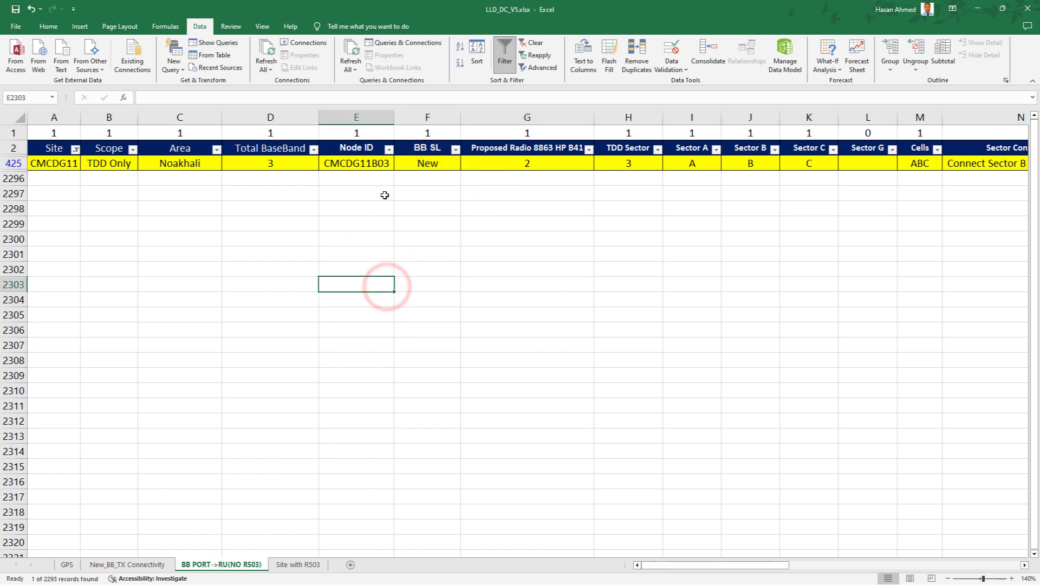
pyautogui.moveTo(389, 196); pyautogui.dragTo(695, 313)
pyautogui.click(518, 406)
# Filter the GPS sheet's site column to show only CMCDG11
pyautogui.click(67, 565)
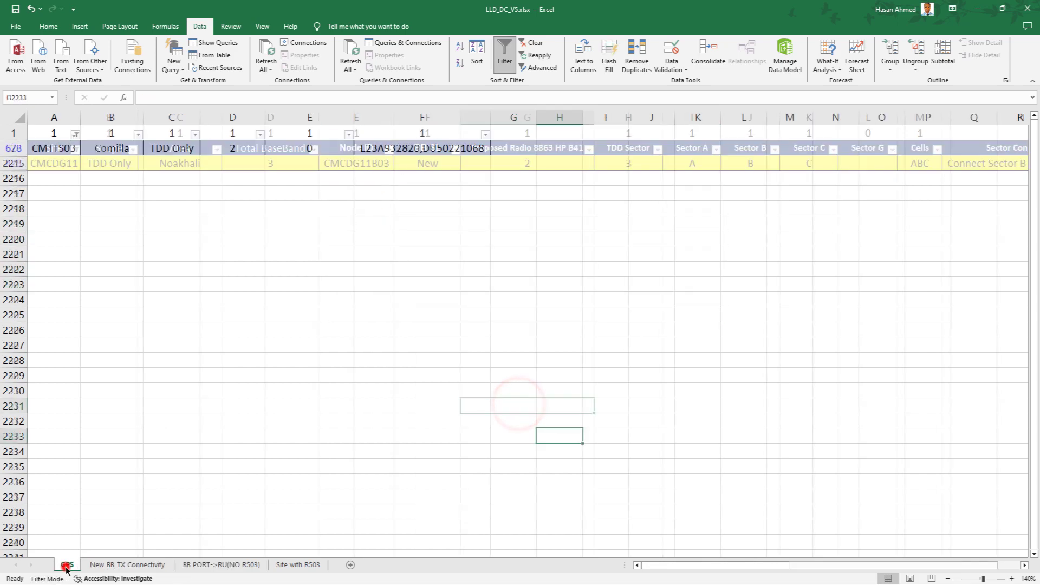
pyautogui.click(271, 310)
pyautogui.click(75, 134)
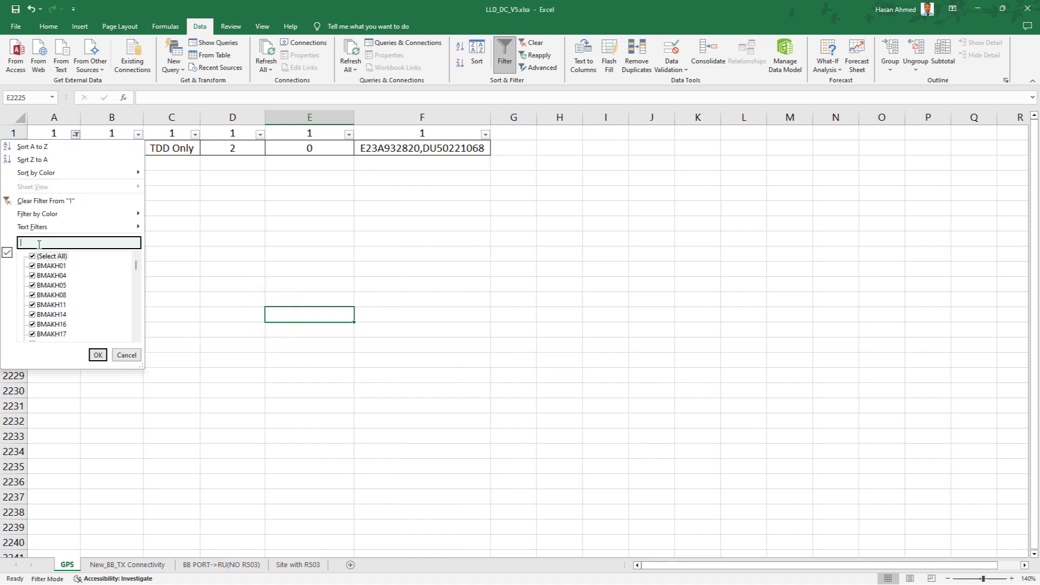
pyautogui.write('CMCDG11')
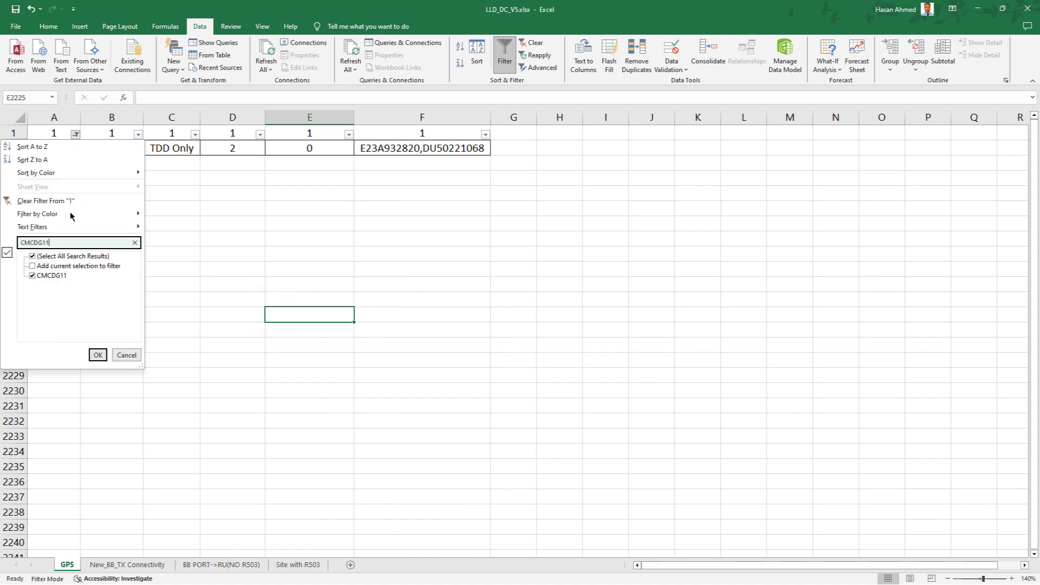
pyautogui.click(102, 354)
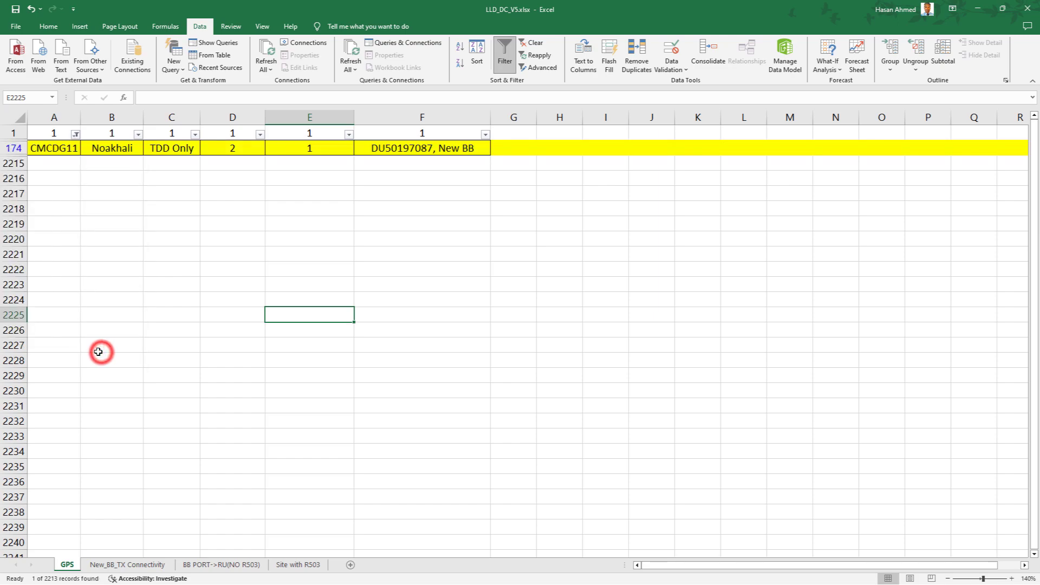
# Examine the CMCDG11 row on the GPS sheet, covering its scope, column D count and listed basebands
pyautogui.click(108, 257)
pyautogui.click(24, 150)
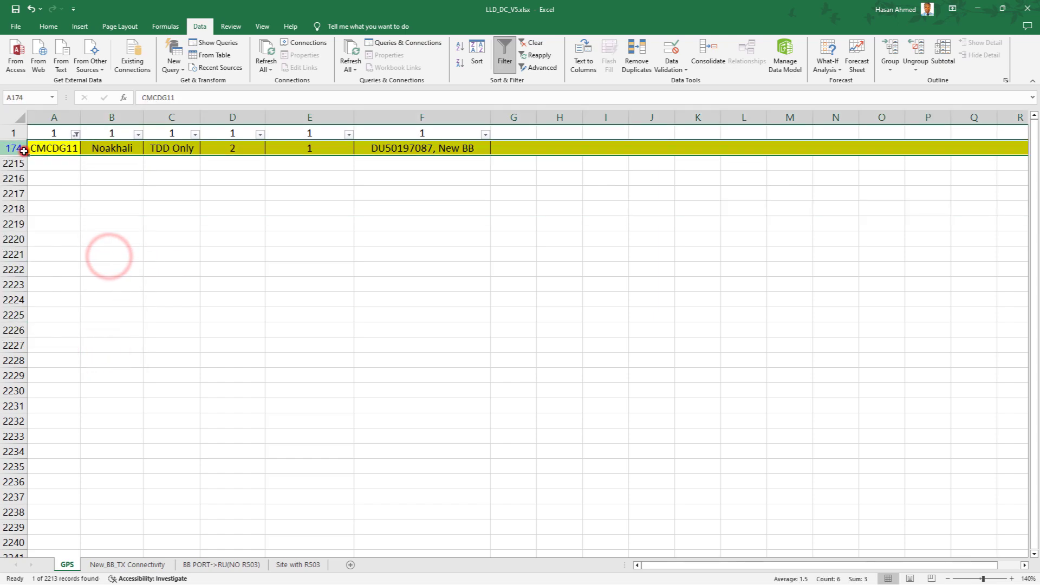
pyautogui.click(175, 148)
pyautogui.click(245, 148)
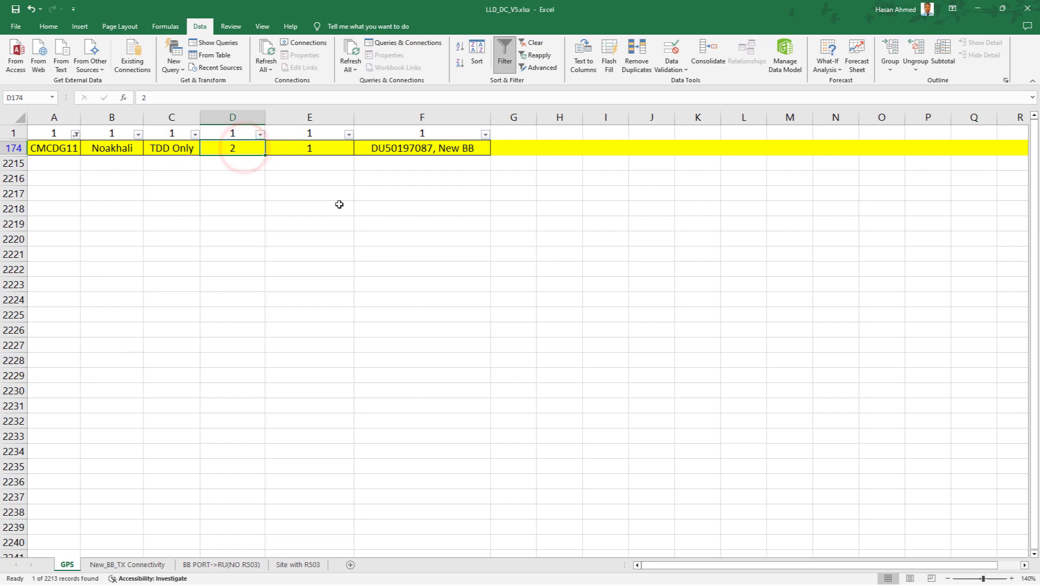
pyautogui.click(422, 150)
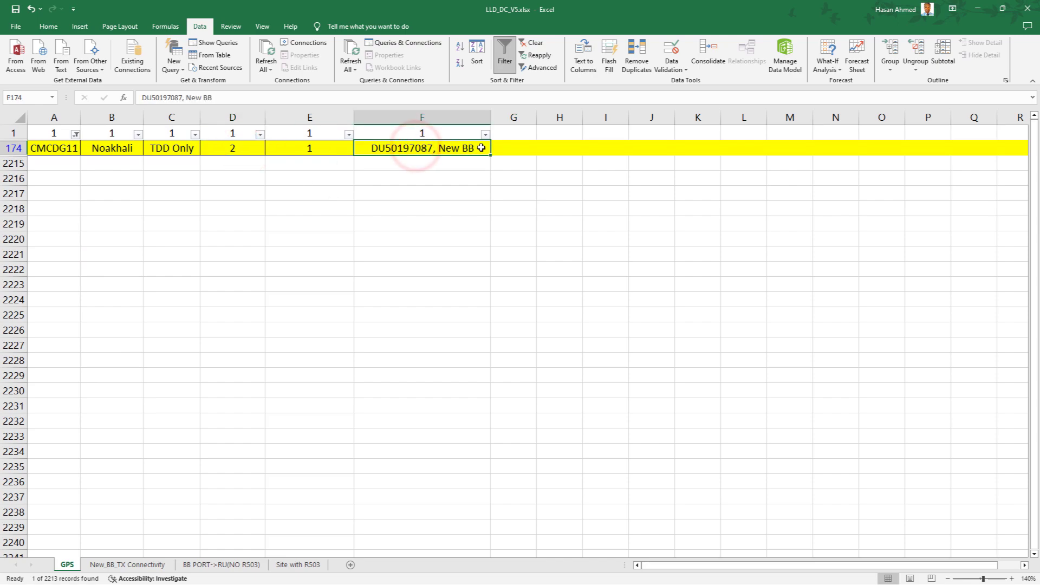
# Point out the New BB part of the baseband entry in CMCDG11's GPS row without changing the cell
pyautogui.doubleClick(482, 148)
pyautogui.moveTo(481, 148); pyautogui.dragTo(440, 148)
pyautogui.click(482, 224)
pyautogui.click(544, 253)
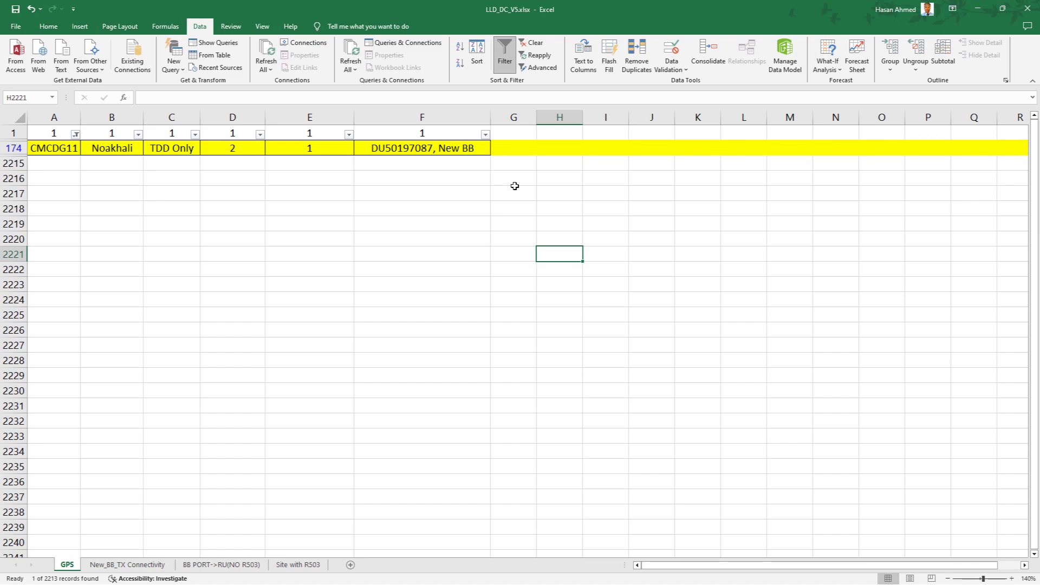
pyautogui.click(468, 148)
pyautogui.doubleClick(467, 148)
pyautogui.moveTo(474, 148); pyautogui.dragTo(439, 148)
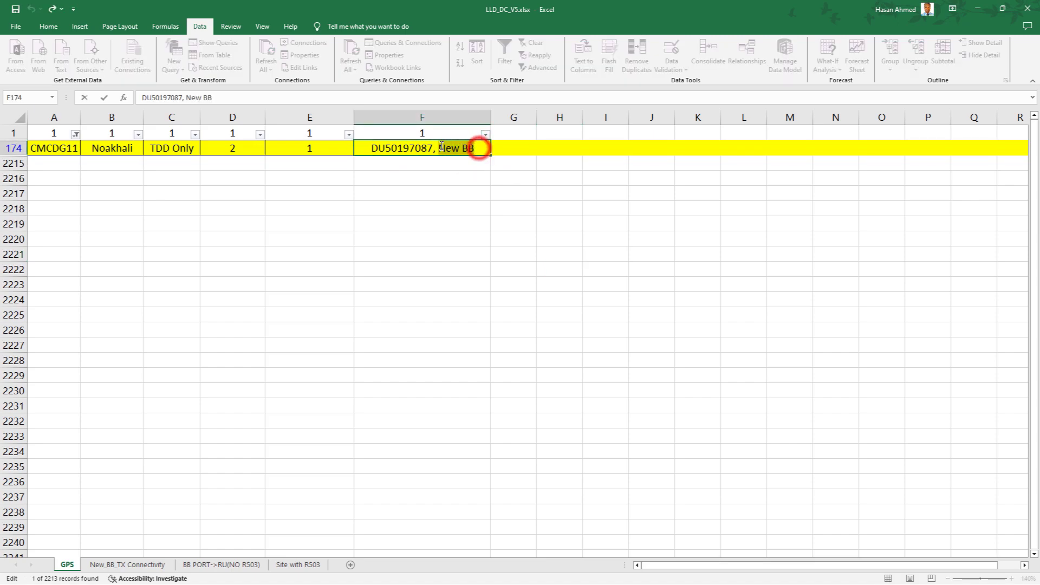
pyautogui.click(437, 254)
# Point out the existing baseband's serial number in column F of CMCDG11's GPS row, leaving the text unedited
pyautogui.doubleClick(428, 148)
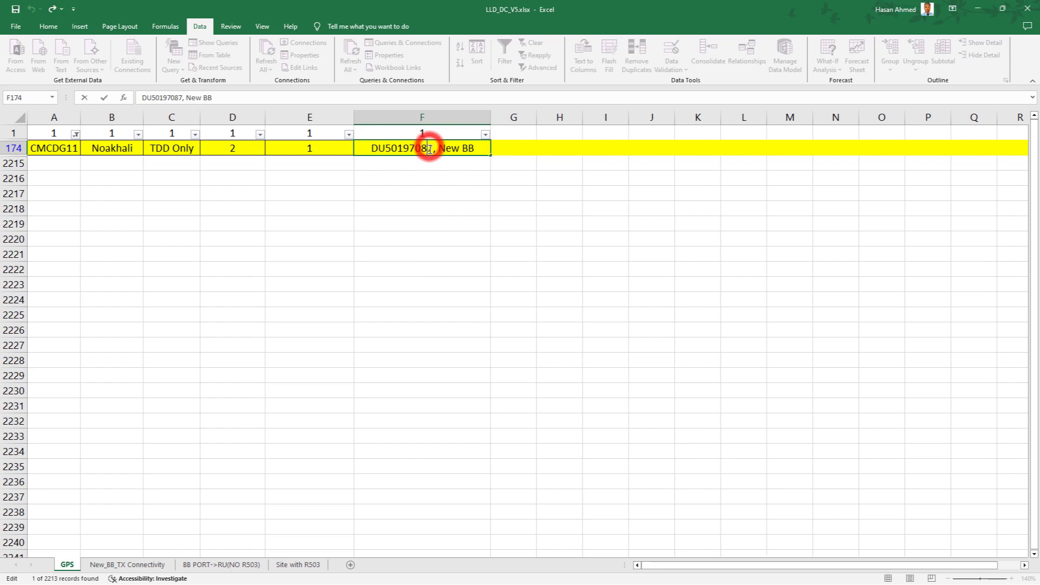
pyautogui.moveTo(432, 148); pyautogui.dragTo(387, 151)
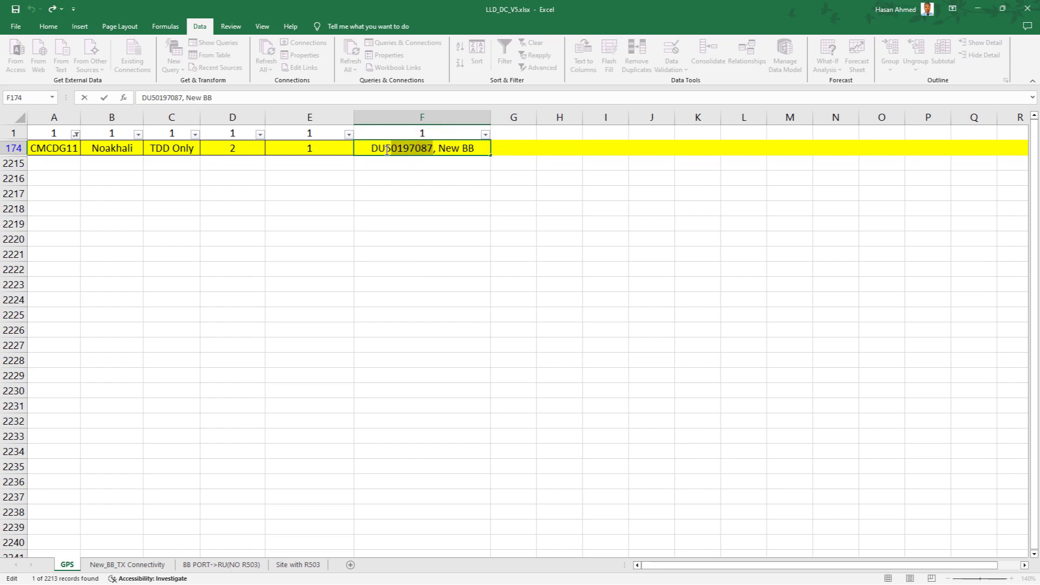
pyautogui.click(390, 200)
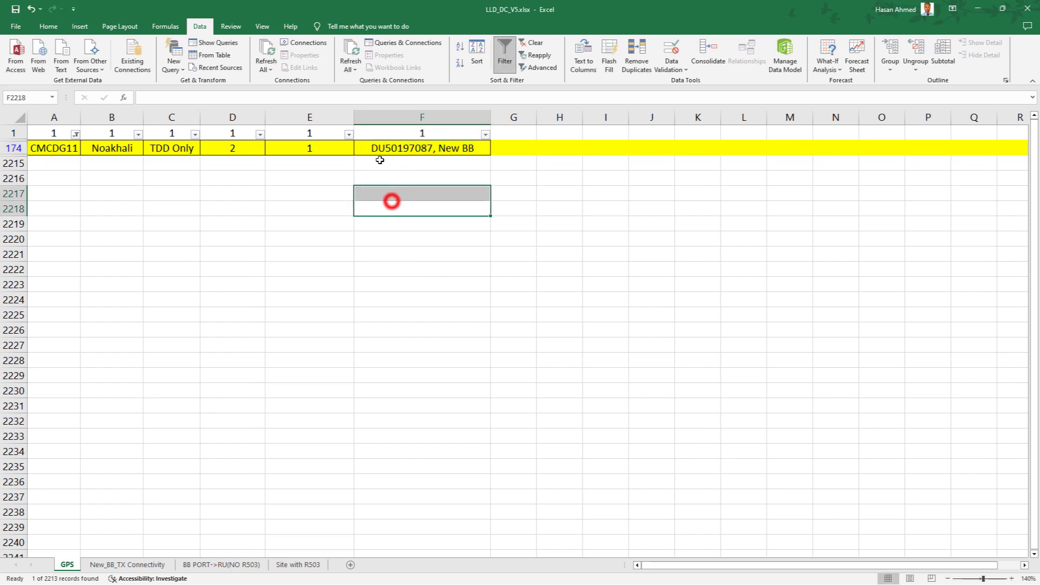
pyautogui.click(374, 148)
pyautogui.doubleClick(374, 148)
pyautogui.moveTo(372, 148); pyautogui.dragTo(432, 150)
pyautogui.click(427, 224)
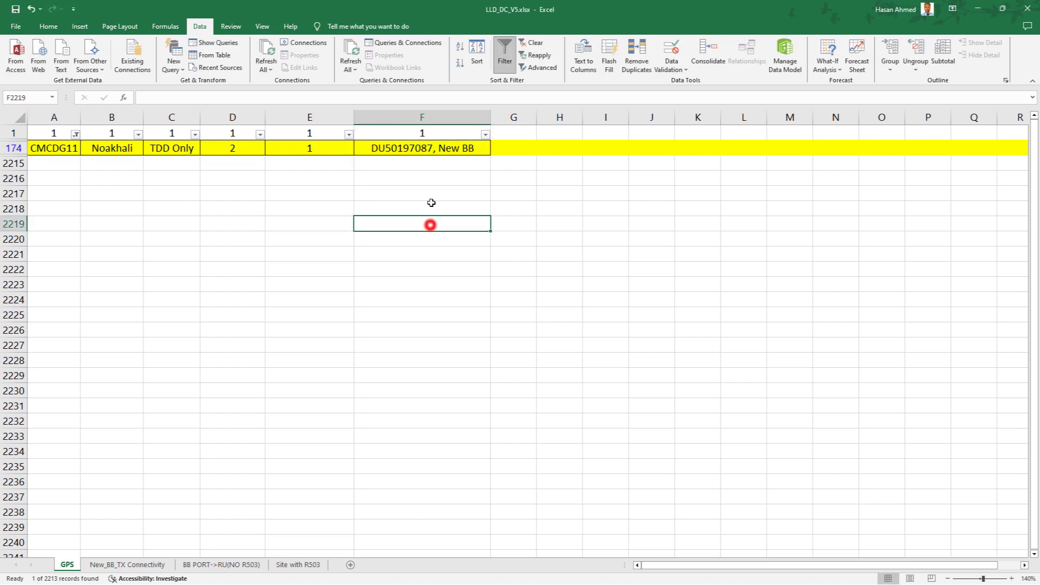
pyautogui.doubleClick(429, 148)
pyautogui.moveTo(430, 149); pyautogui.dragTo(374, 149)
pyautogui.click(496, 276)
pyautogui.hotkey('ctrl', 'y')
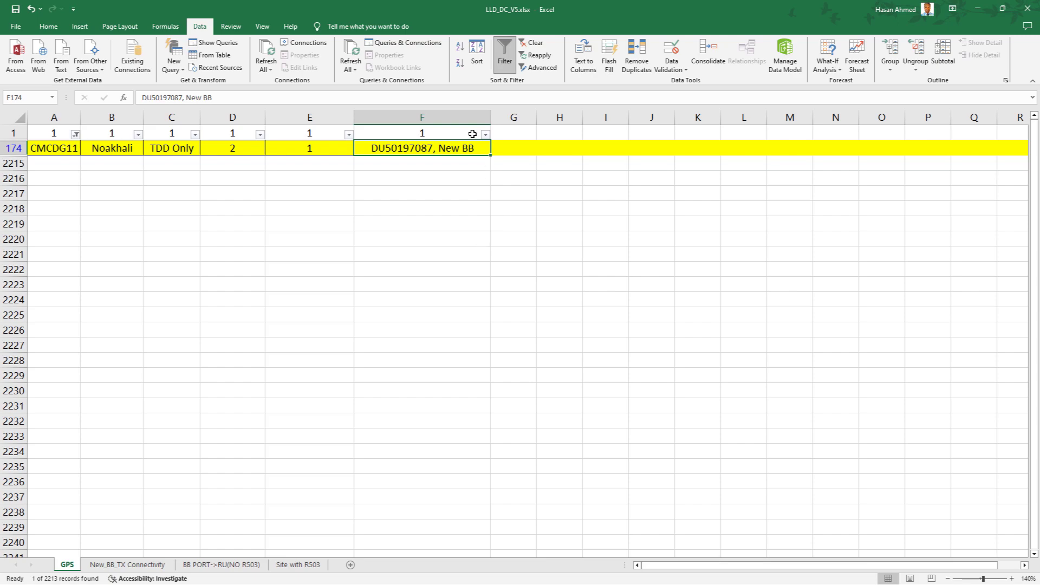
# Compare the new baseband with the existing baseband's serial number in CMCDG11's GPS entry
pyautogui.doubleClick(464, 149)
pyautogui.click(464, 178)
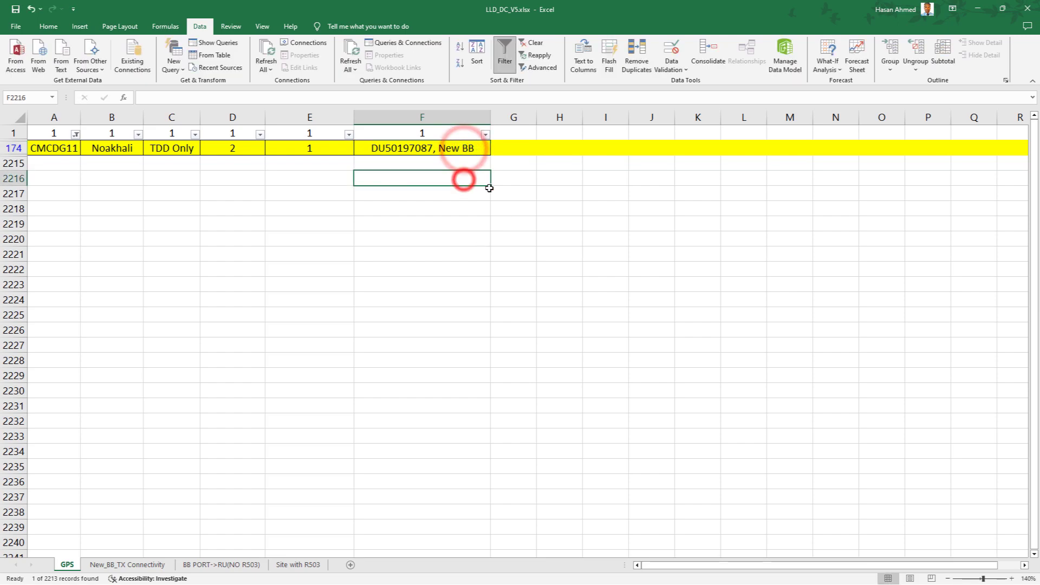
pyautogui.click(500, 214)
pyautogui.click(467, 147)
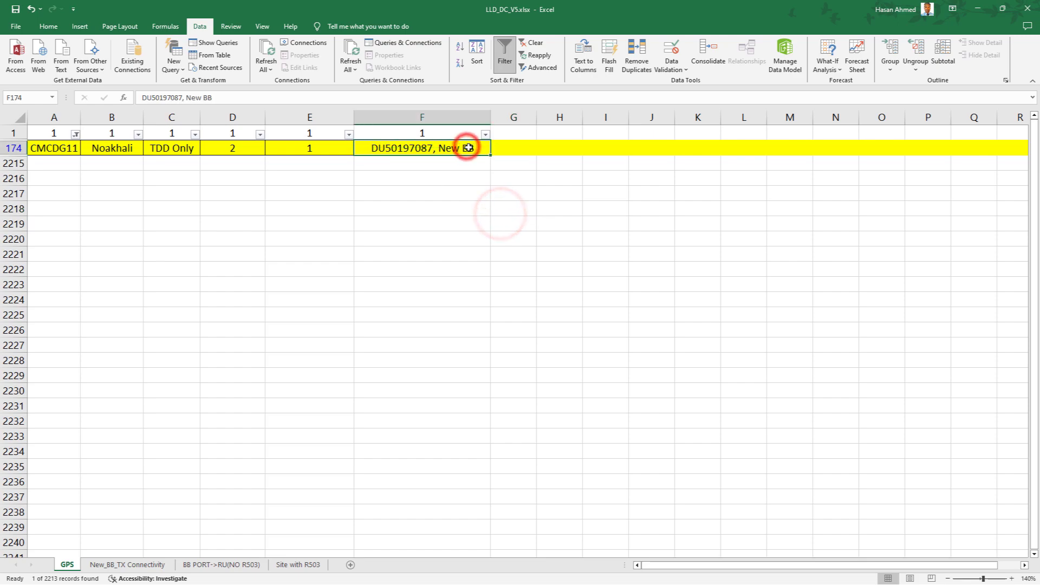
pyautogui.click(486, 244)
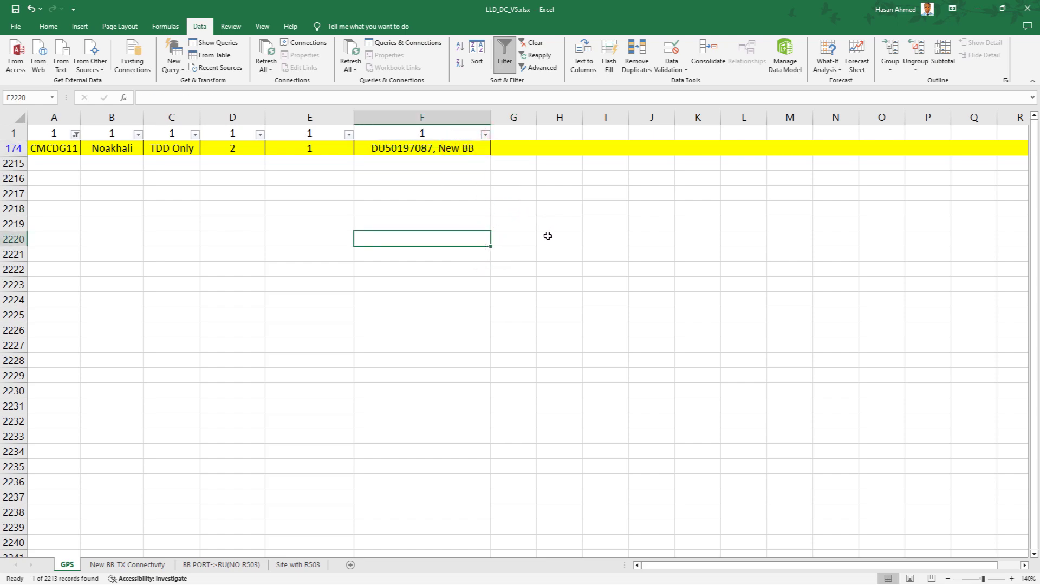
pyautogui.doubleClick(400, 152)
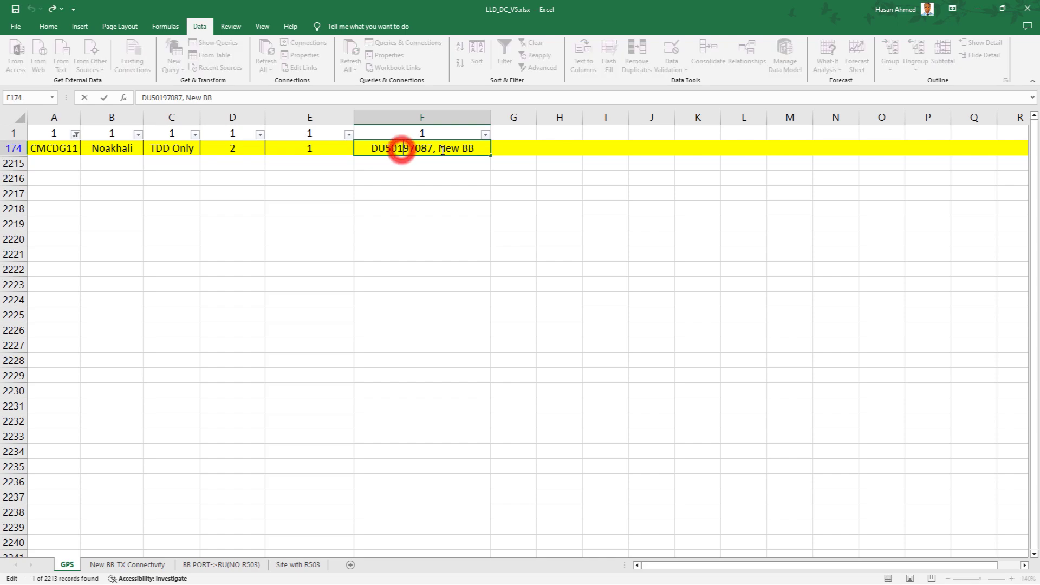
pyautogui.doubleClick(434, 145)
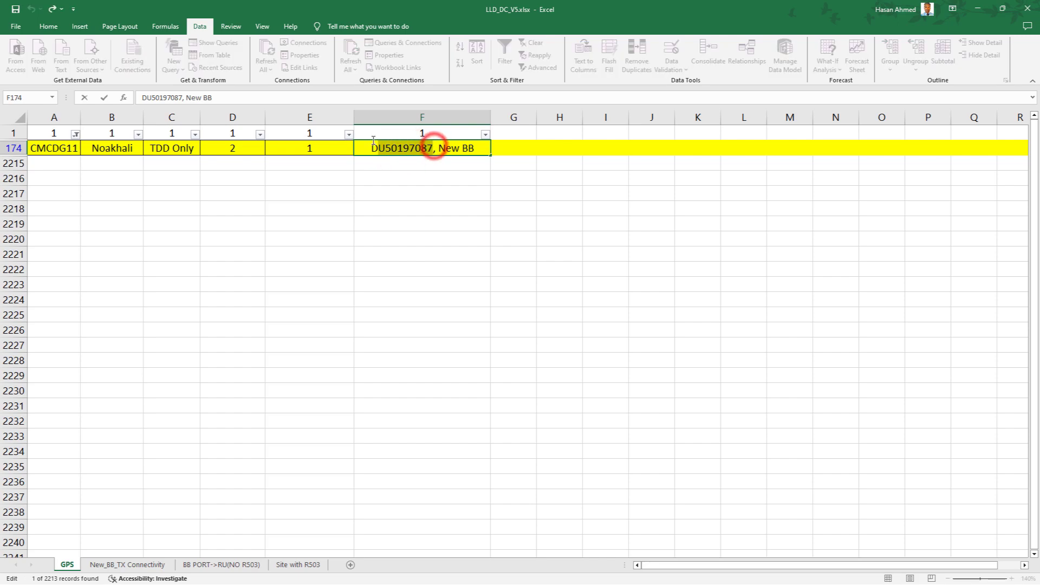
pyautogui.click(422, 194)
# Filter the Site column of the New_BB_TX Connectivity sheet to show only CMCDG11
pyautogui.hotkey('ctrl', 'pagedown')
pyautogui.click(61, 161)
pyautogui.click(61, 268)
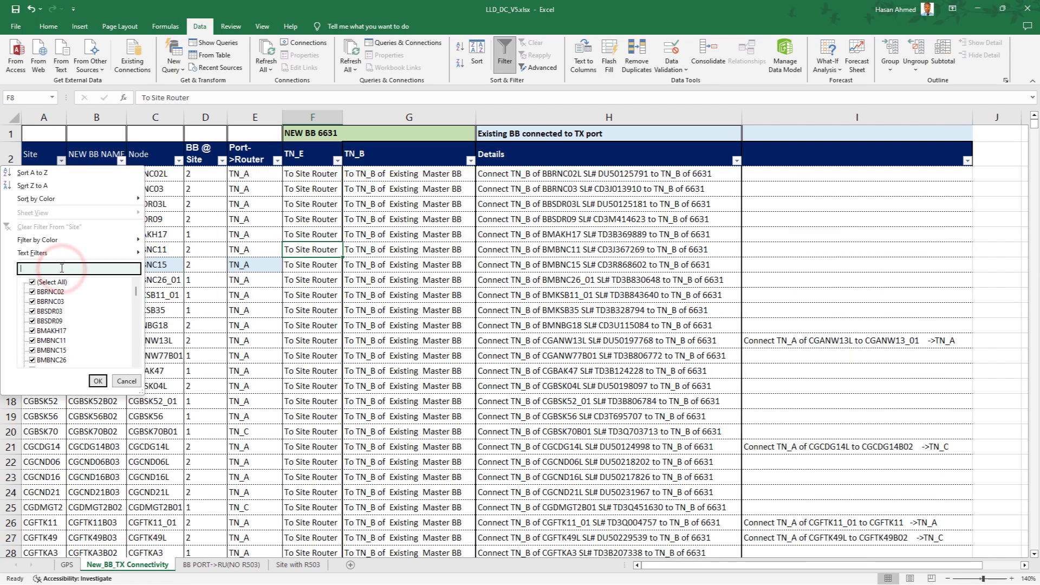
pyautogui.write('CM')
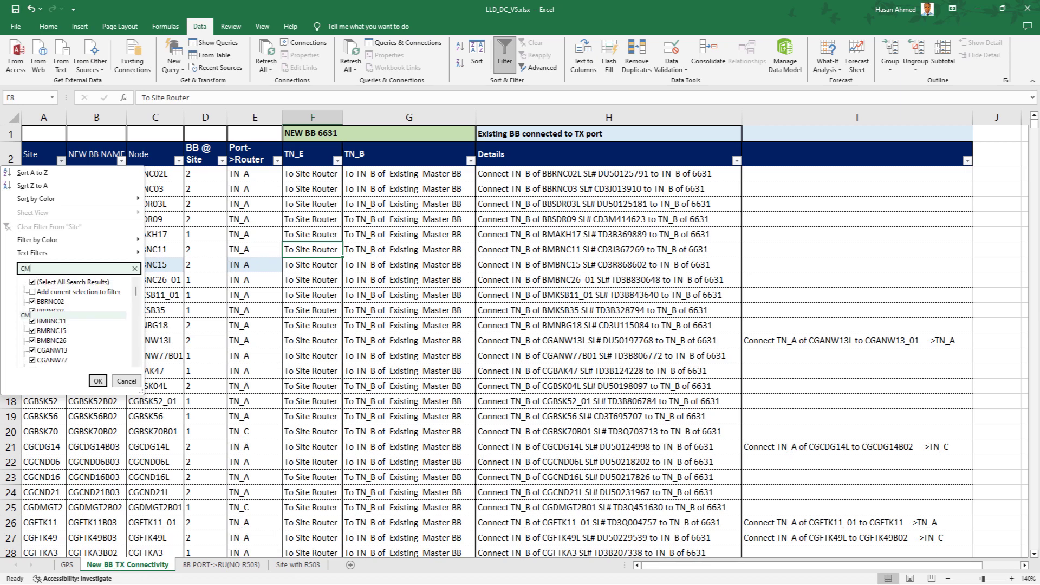
pyautogui.write('CDG')
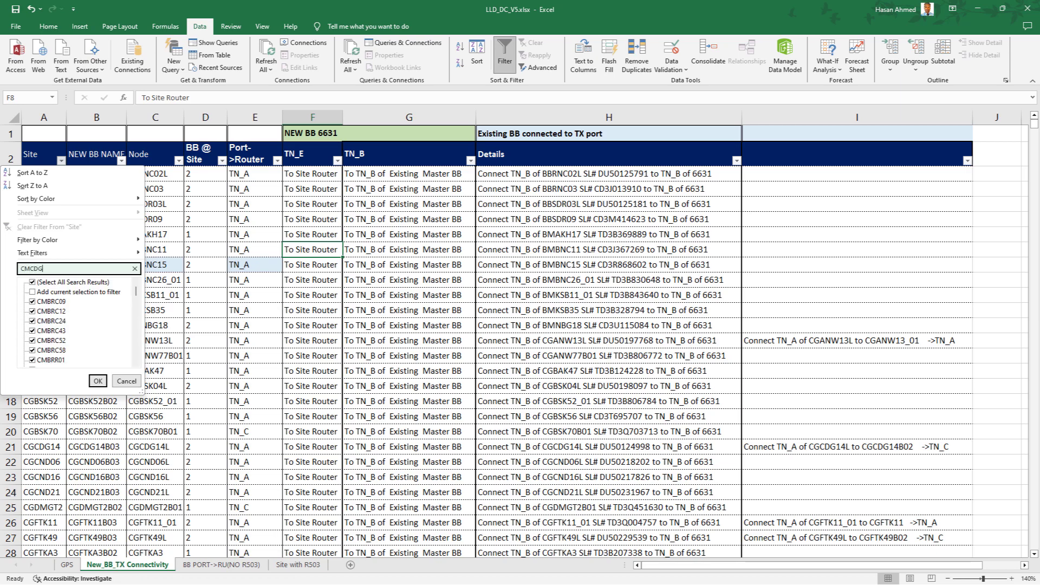
pyautogui.write('11')
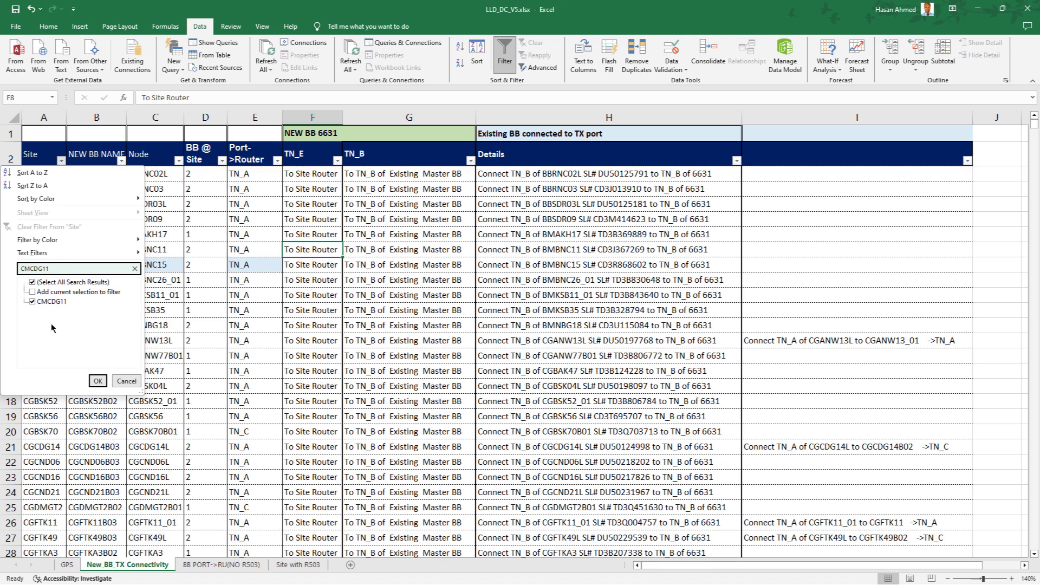
pyautogui.click(98, 381)
# Examine the Site, NEW BB NAME and Node entries for CMCDG11 on the New_BB_TX Connectivity sheet
pyautogui.click(96, 307)
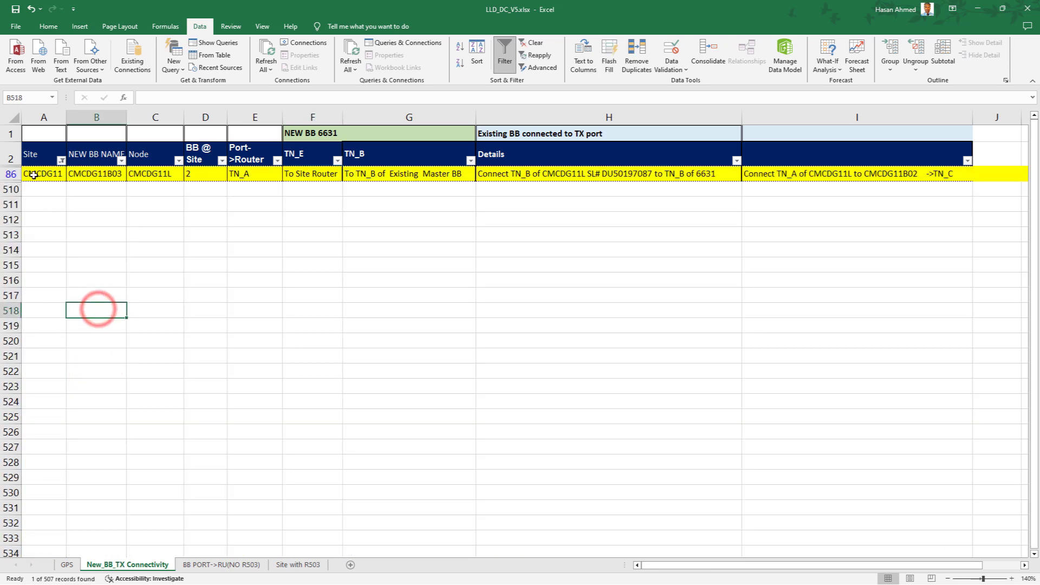
pyautogui.click(13, 176)
pyautogui.click(40, 153)
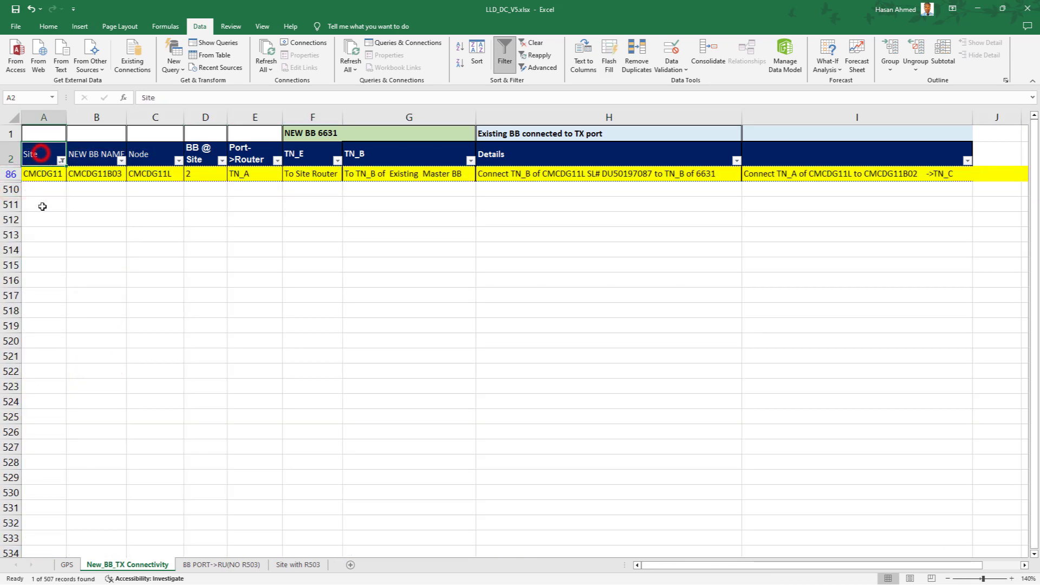
pyautogui.click(115, 178)
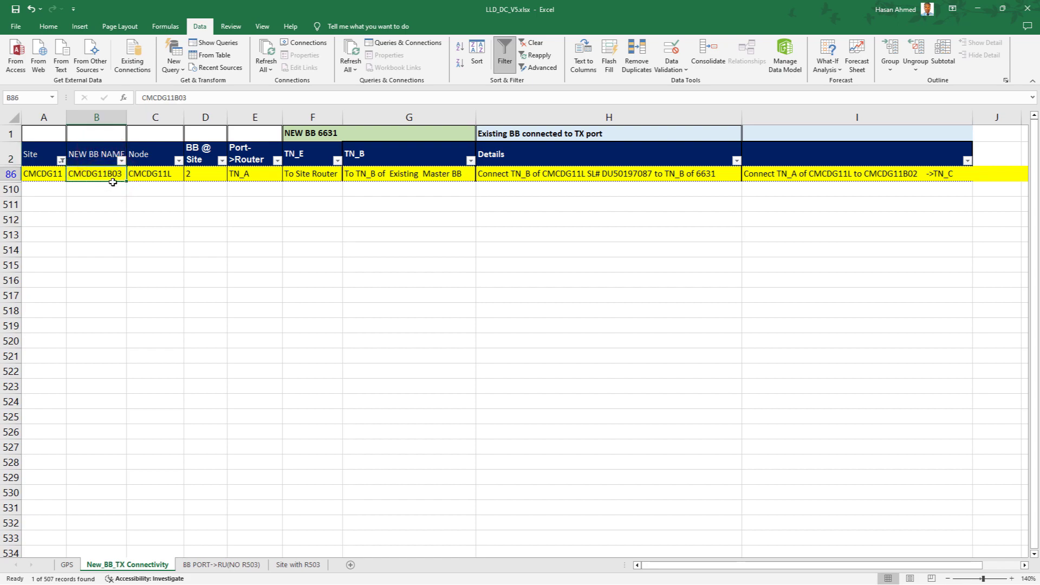
pyautogui.click(128, 200)
pyautogui.click(132, 175)
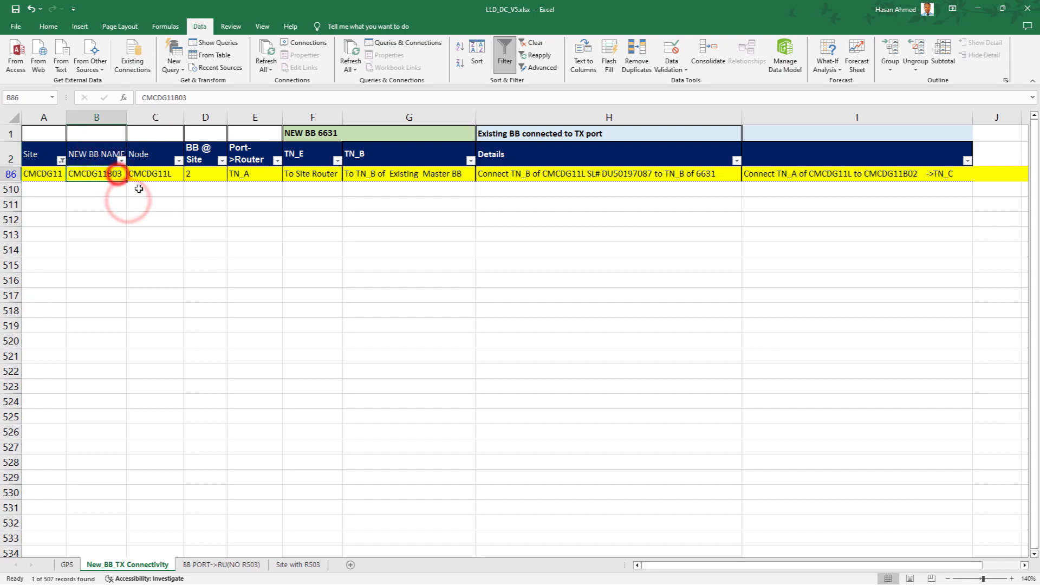
pyautogui.click(218, 240)
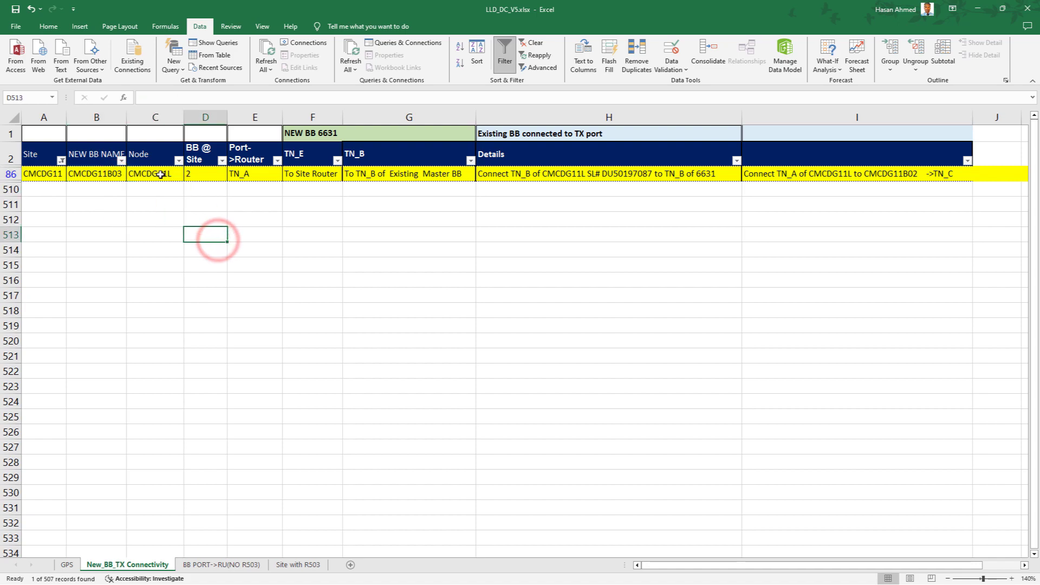
pyautogui.click(157, 172)
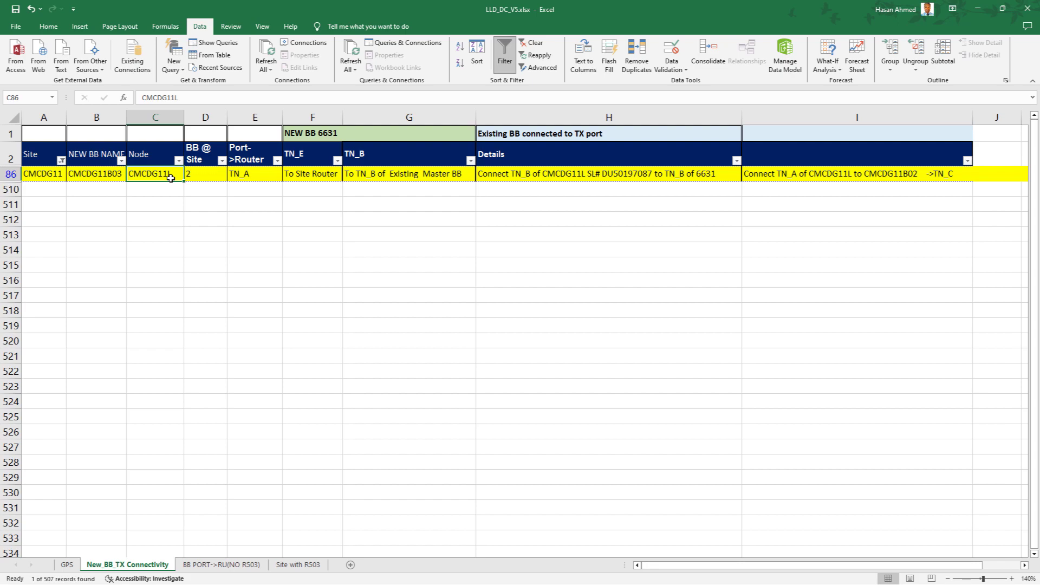
# Examine the Node, BB @ Site and Port->Router entries for CMCDG11 on the New_BB_TX Connectivity sheet
pyautogui.click(172, 236)
pyautogui.click(174, 181)
pyautogui.click(254, 265)
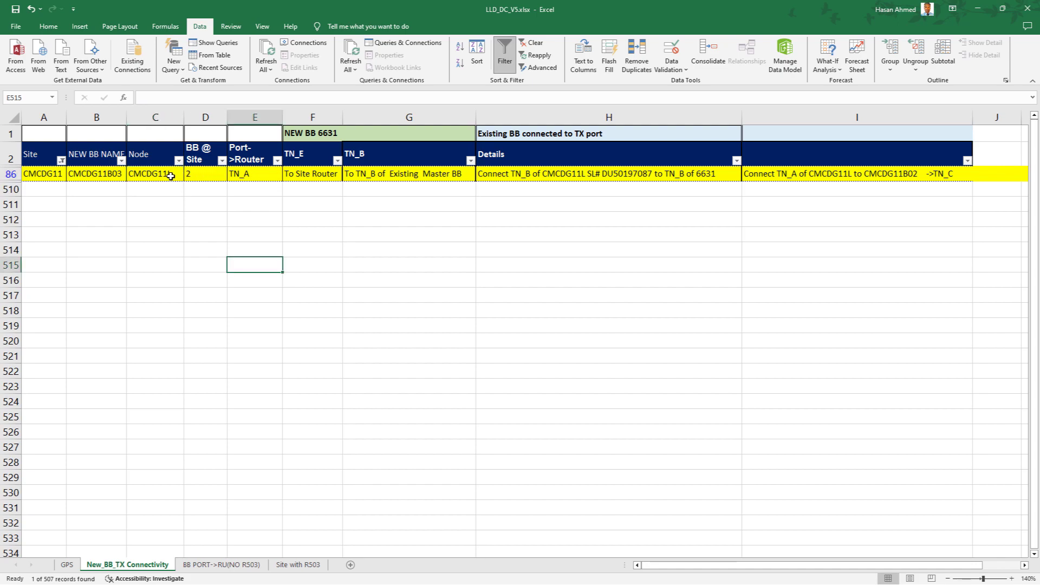
pyautogui.click(205, 175)
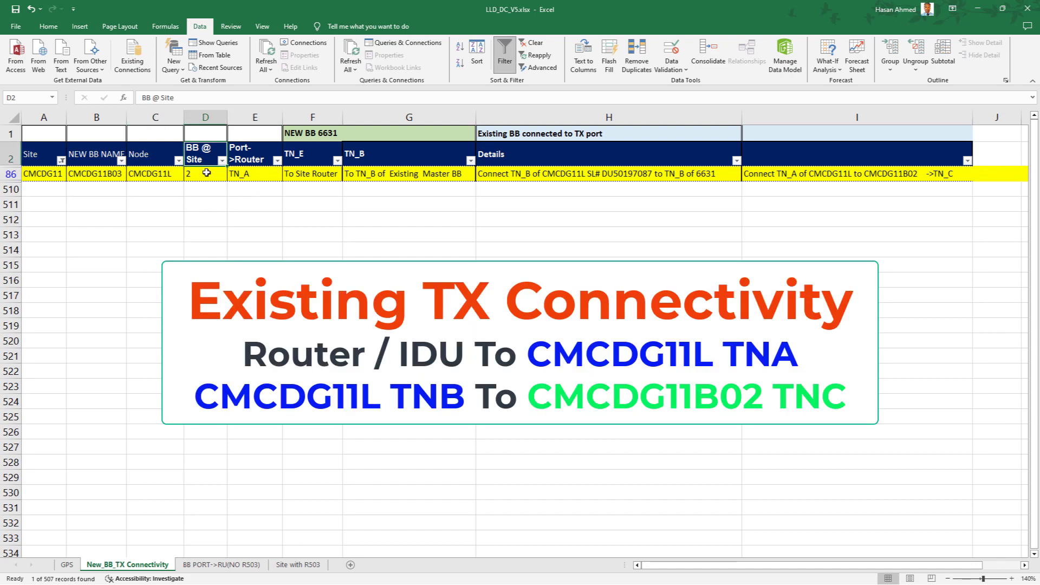
pyautogui.click(192, 223)
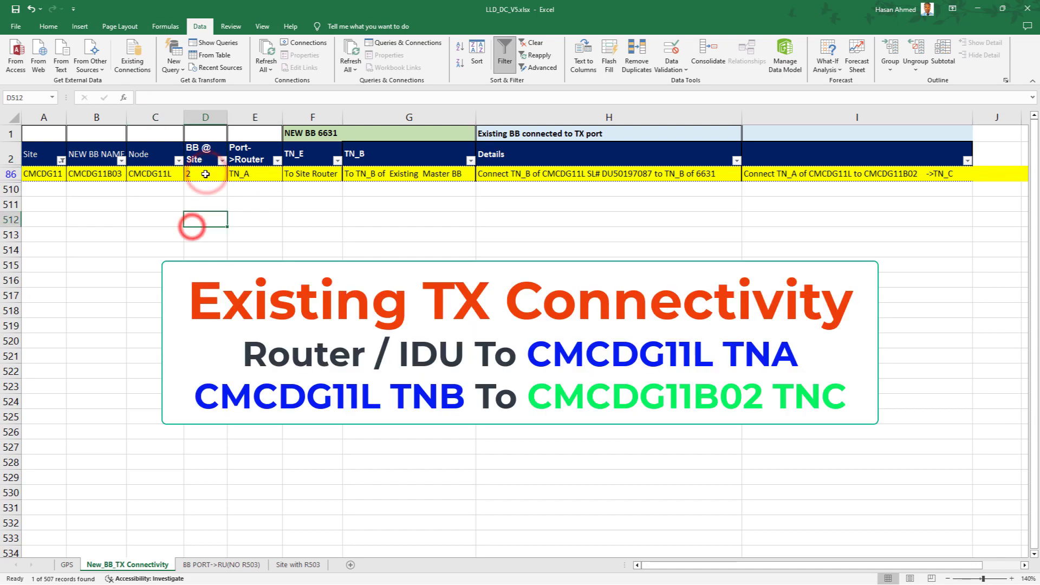
pyautogui.click(249, 148)
pyautogui.click(247, 175)
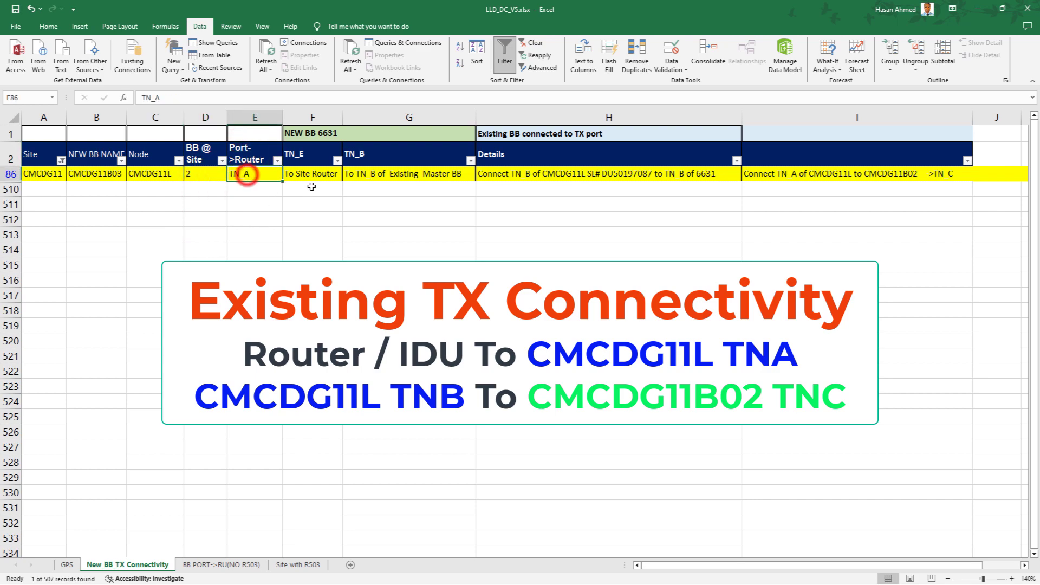
# Examine the TN_E and TN_B port connections listed under NEW BB 6631 for CMCDG11
pyautogui.click(308, 152)
pyautogui.click(309, 175)
pyautogui.click(411, 236)
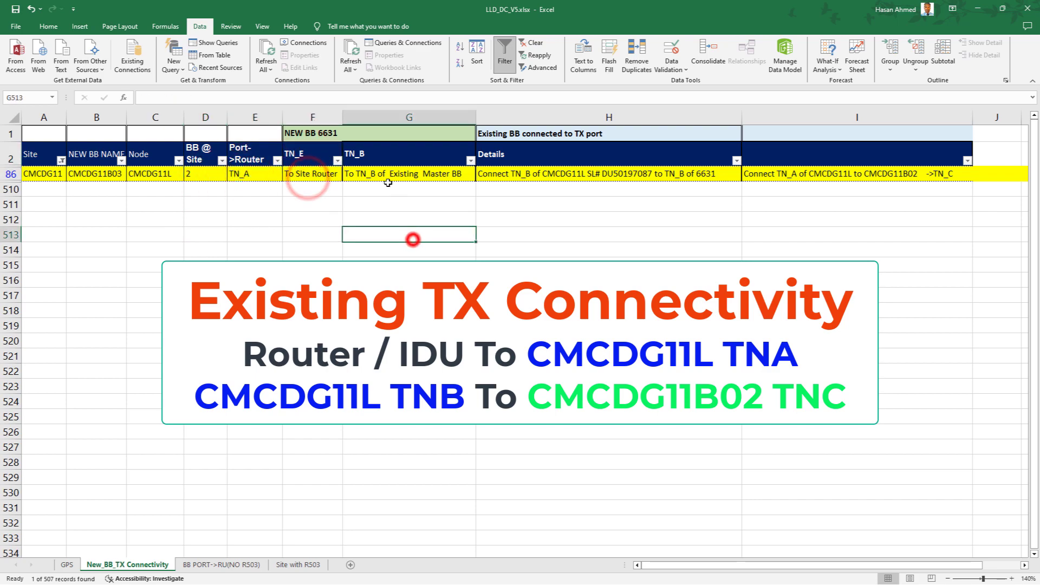
pyautogui.click(377, 158)
pyautogui.click(376, 172)
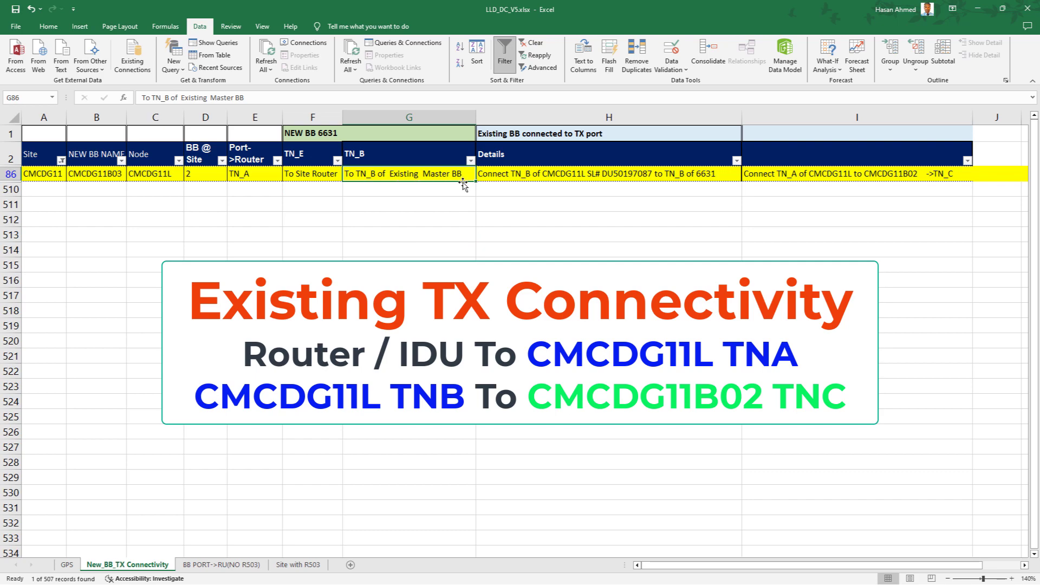
pyautogui.click(441, 245)
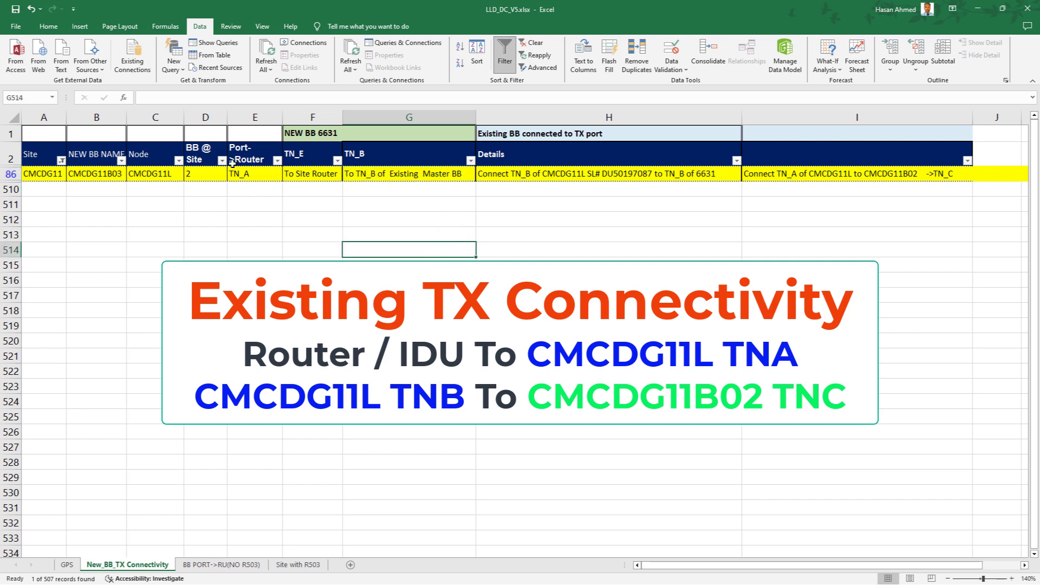
pyautogui.click(219, 151)
pyautogui.click(397, 259)
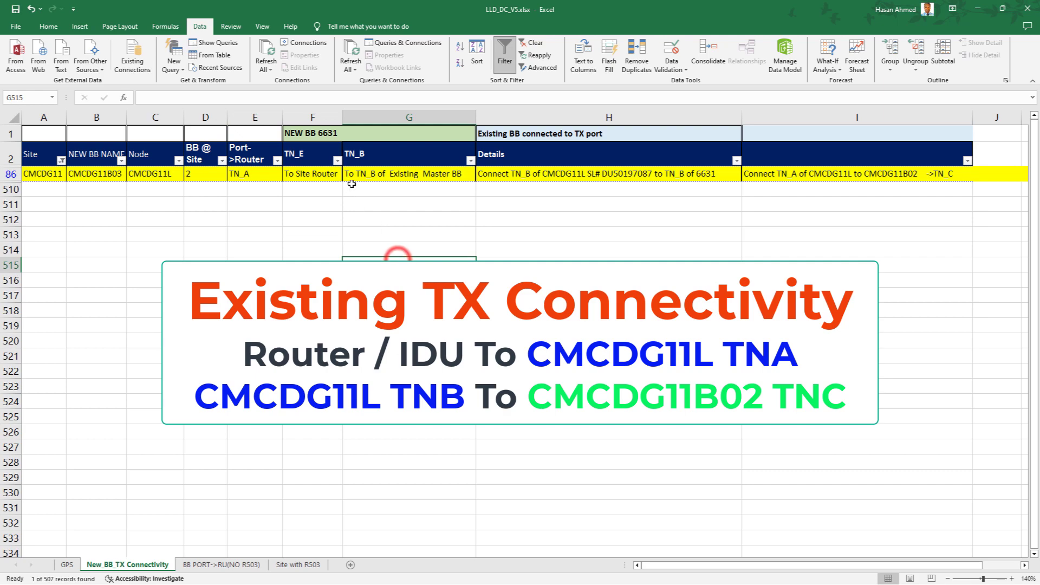
# Point out the existing baseband's node name and serial number in CMCDG11's Details entry, leaving the text unedited
pyautogui.click(507, 136)
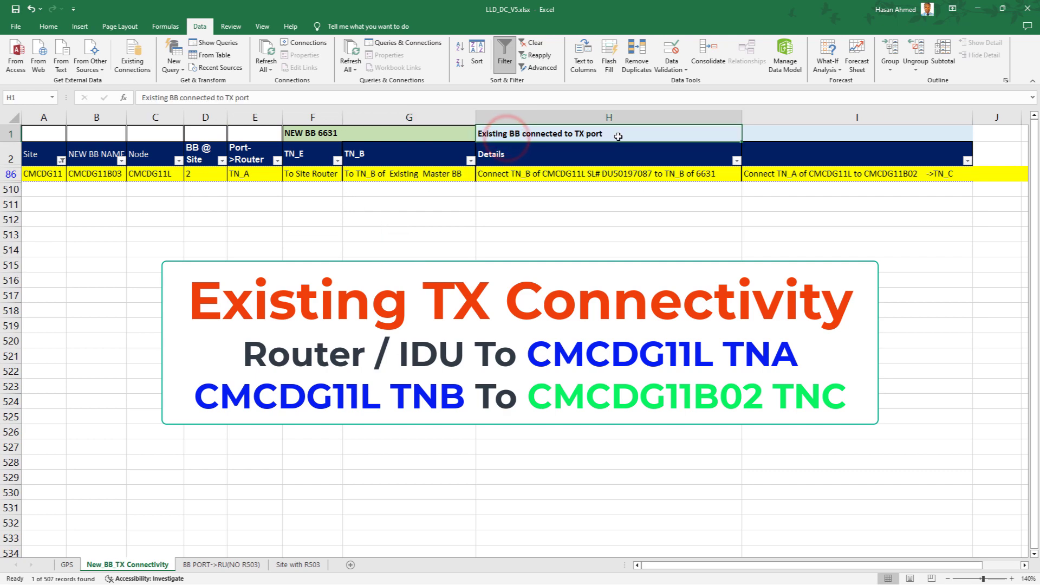
pyautogui.click(592, 235)
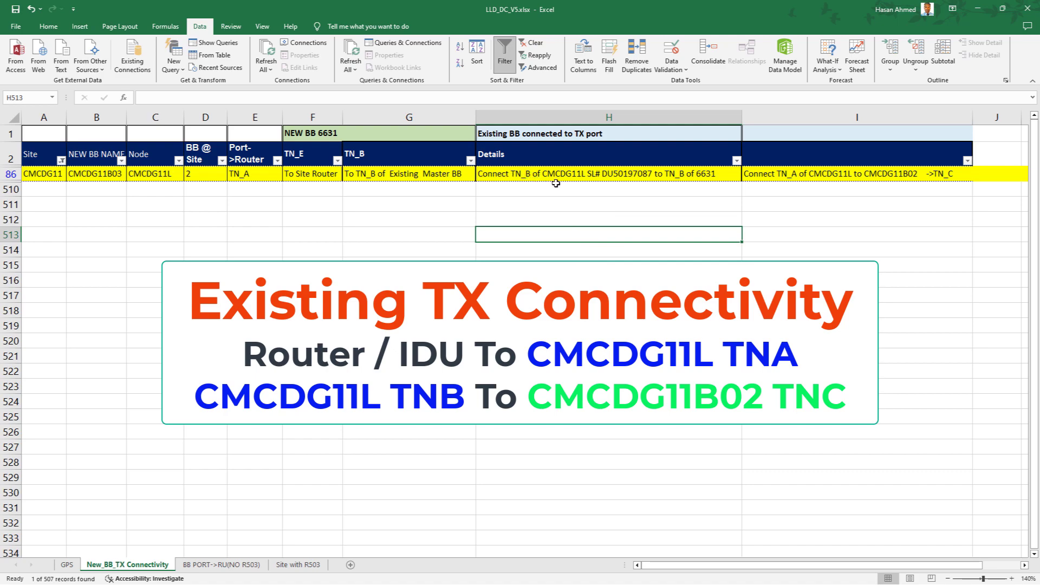
pyautogui.click(640, 175)
pyautogui.doubleClick(550, 174)
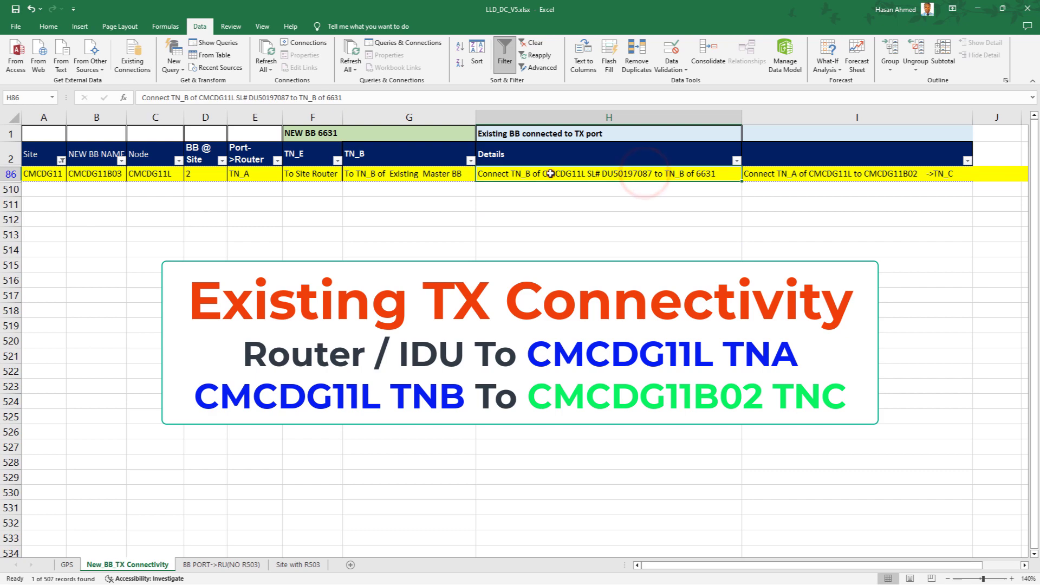
pyautogui.moveTo(551, 173); pyautogui.dragTo(639, 175)
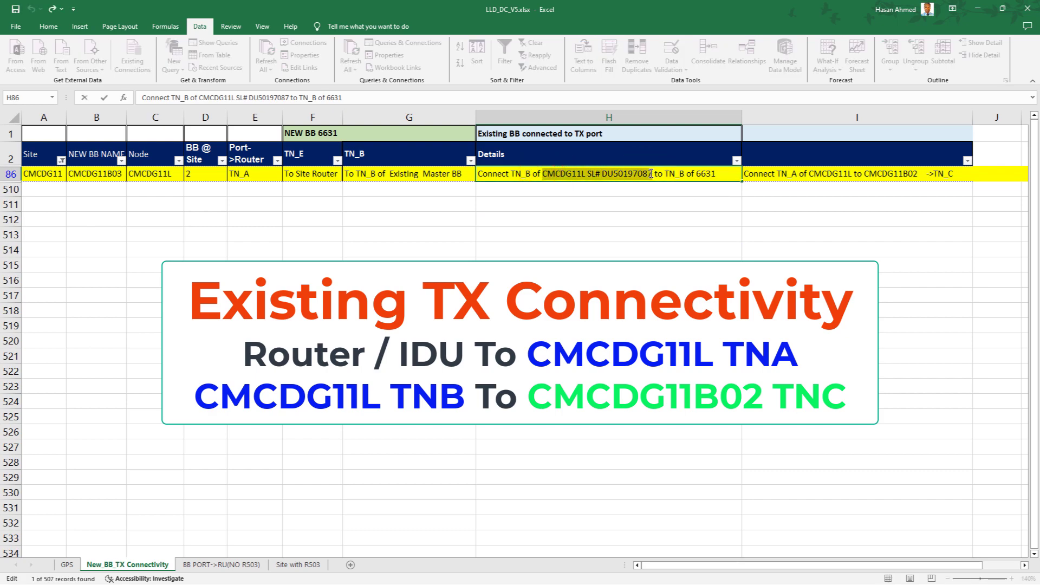
pyautogui.click(664, 207)
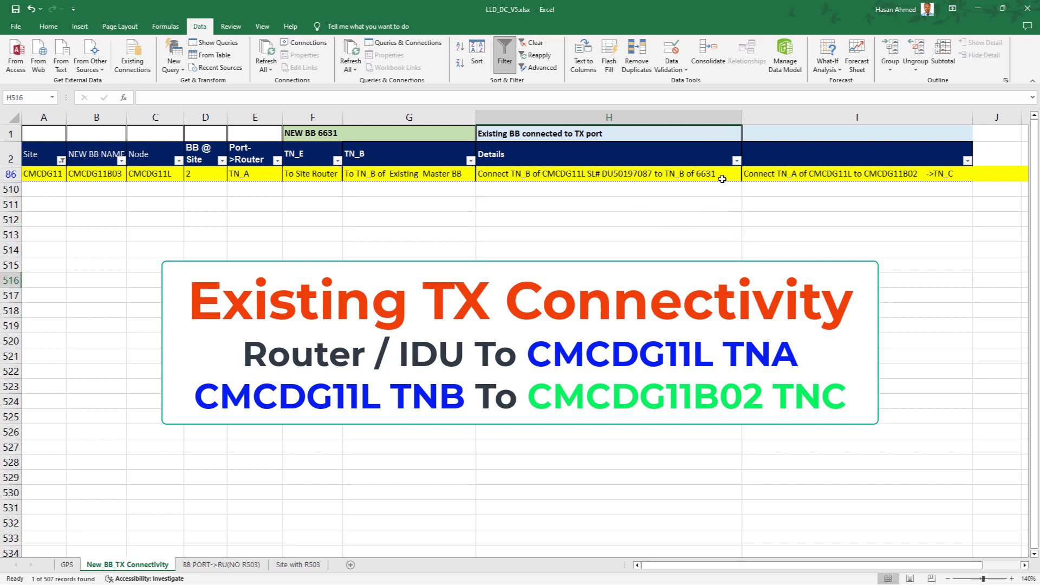
# Read the end of CMCDG11's Details entry and the adjoining column I connection instruction
pyautogui.click(715, 175)
pyautogui.click(720, 187)
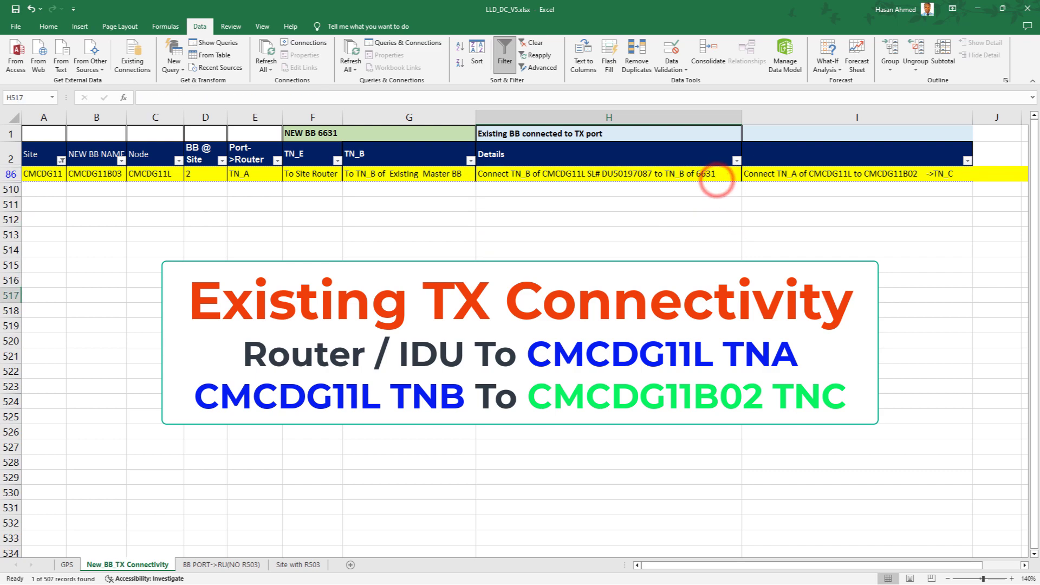
pyautogui.click(785, 178)
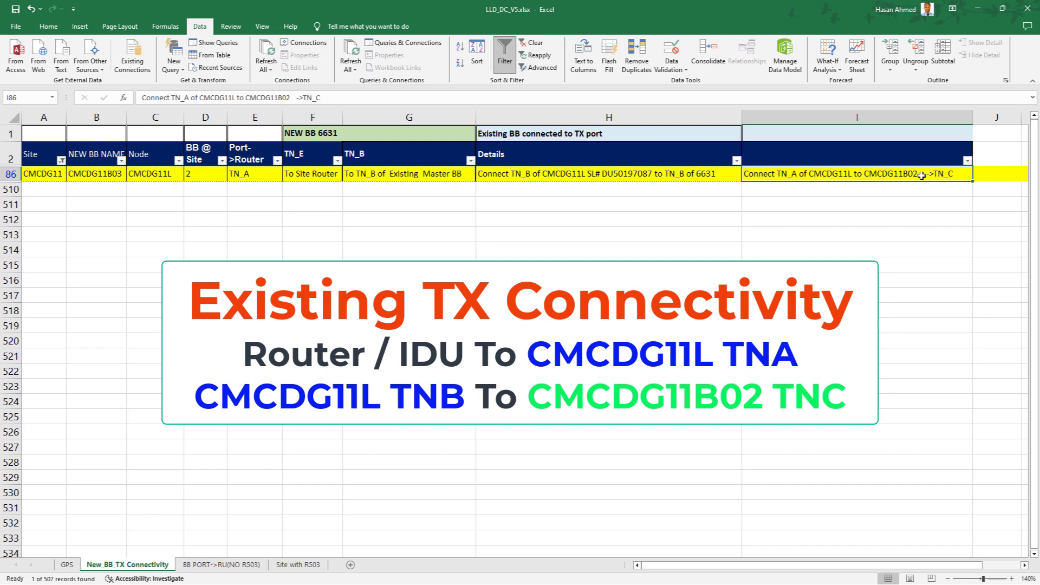
pyautogui.click(916, 267)
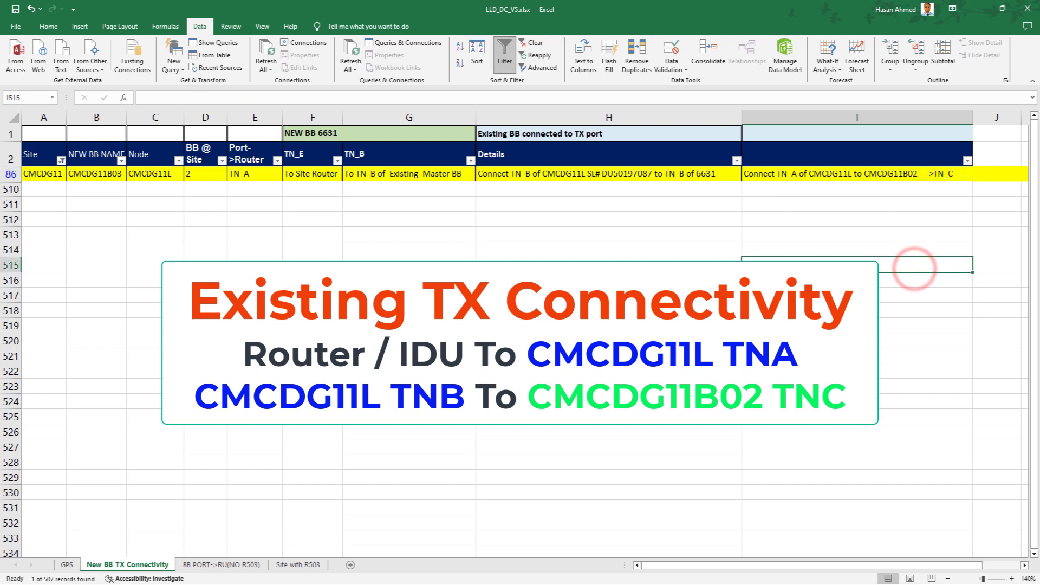
# Check CMCDG11's Port->Router entry against the existing baseband named in the Node column
pyautogui.click(325, 221)
pyautogui.click(250, 174)
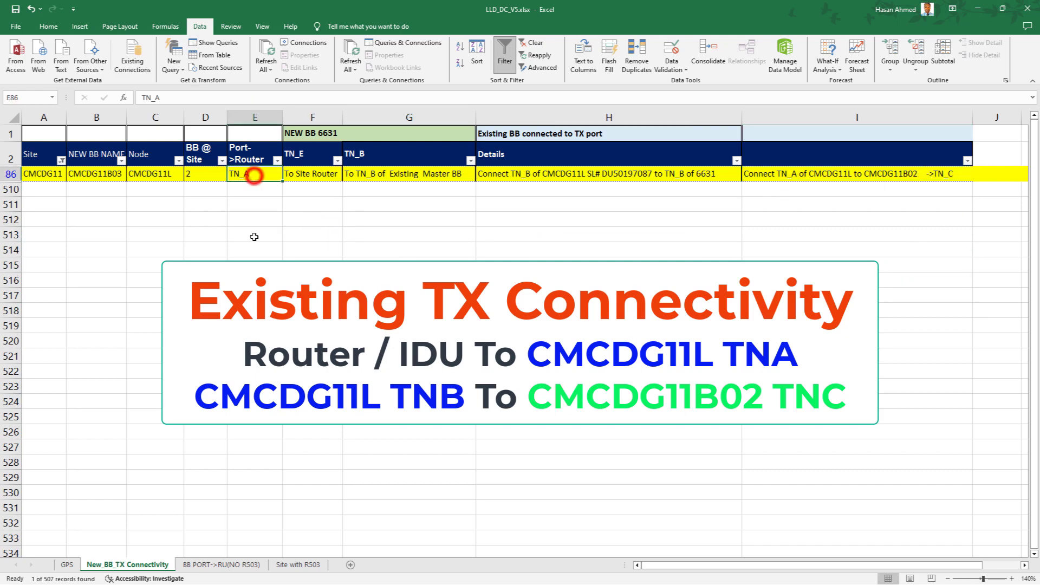
pyautogui.click(302, 244)
pyautogui.click(238, 163)
pyautogui.click(239, 173)
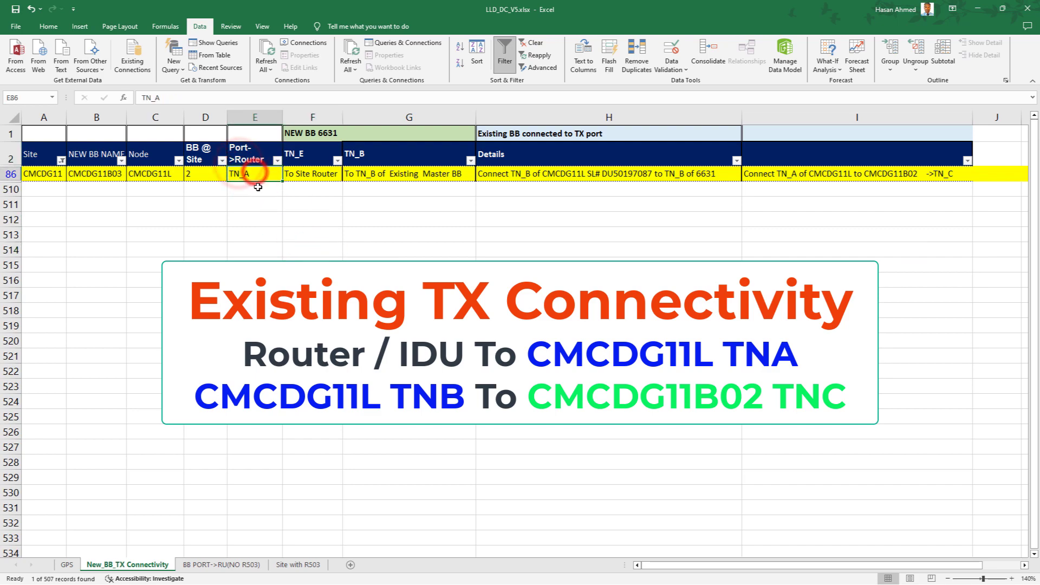
pyautogui.doubleClick(165, 178)
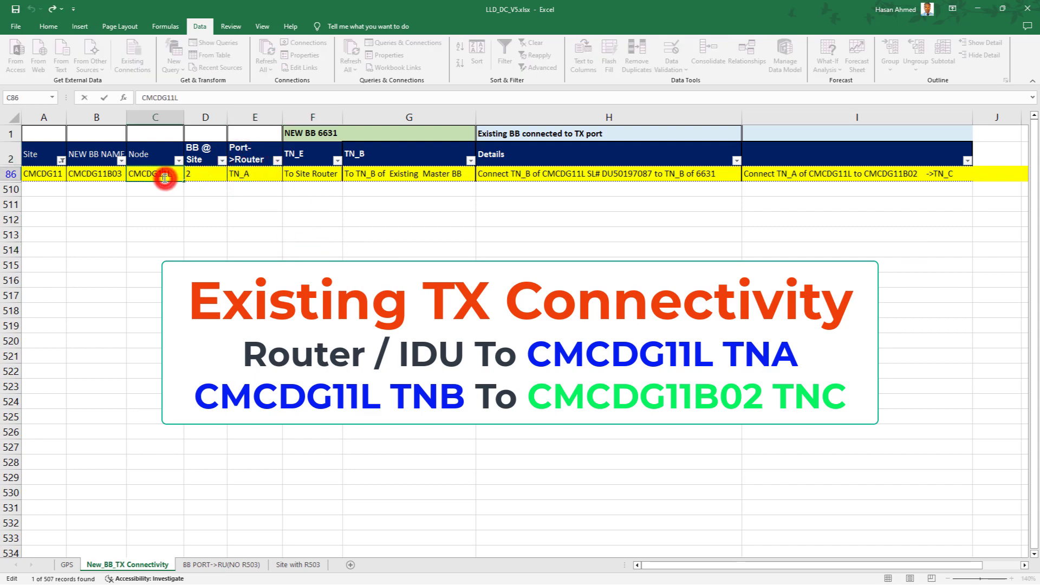
# Highlight the existing baseband's serial number within CMCDG11's Details text without editing it
pyautogui.doubleClick(580, 173)
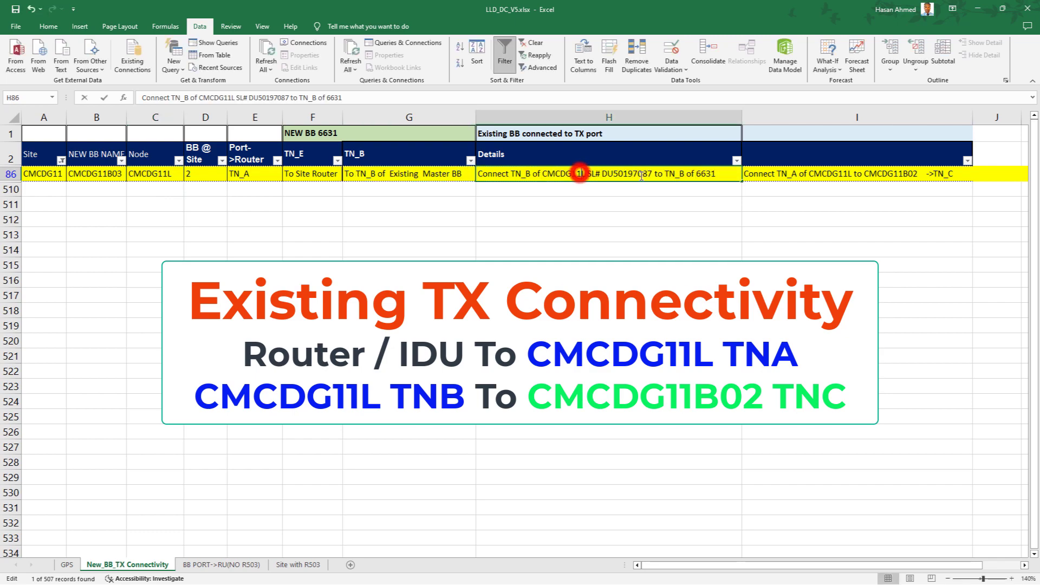
pyautogui.moveTo(653, 175); pyautogui.dragTo(602, 173)
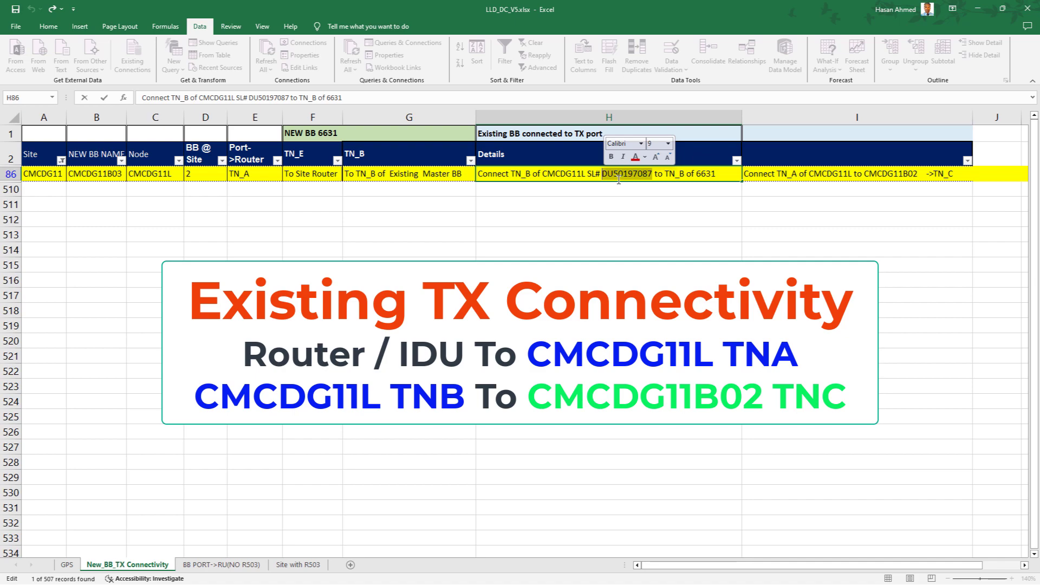
pyautogui.click(696, 210)
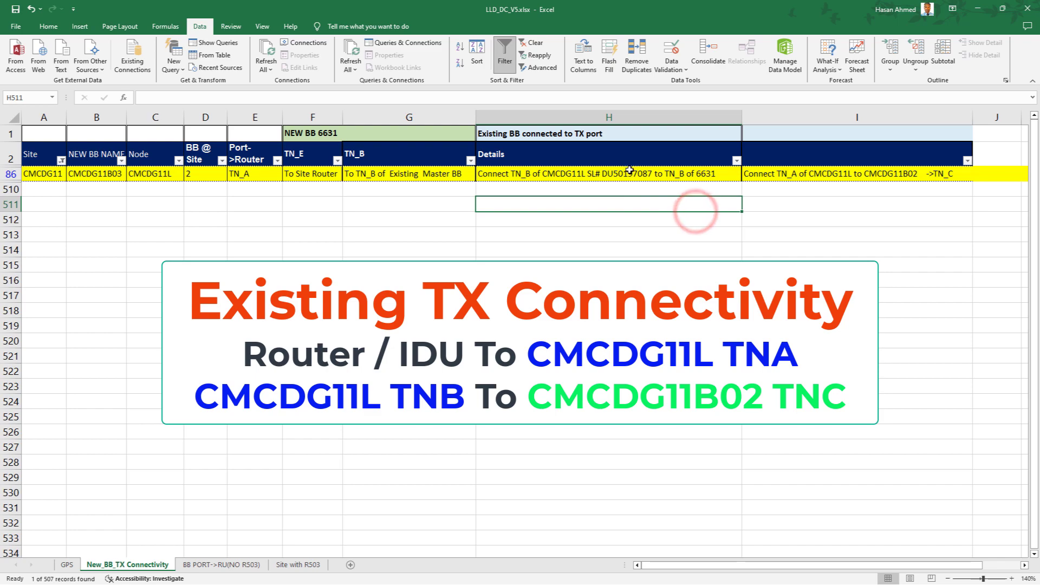
pyautogui.doubleClick(628, 173)
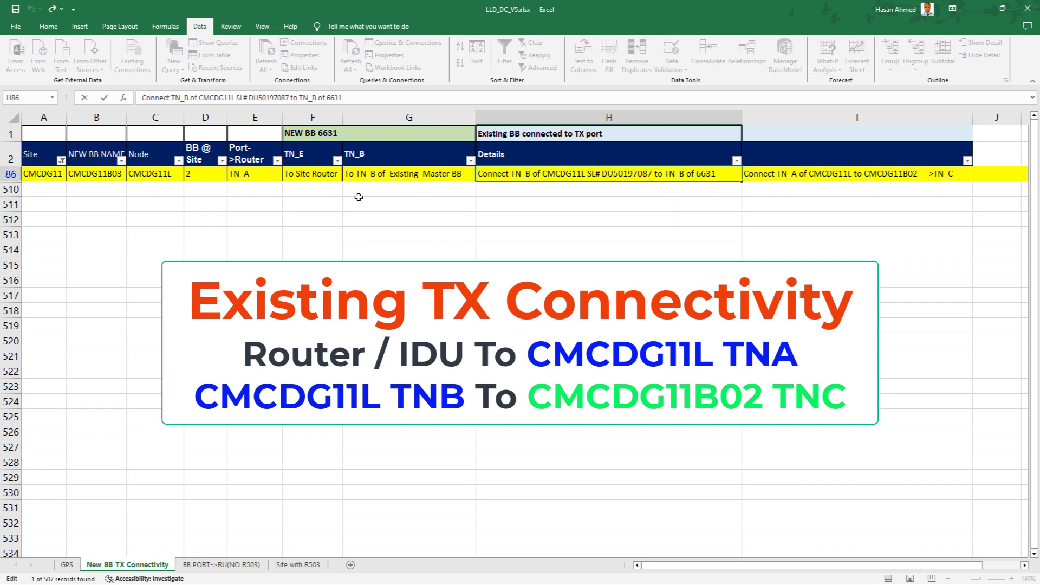
# Compare CMCDG11's Port->Router and Node entries with the serial number given in the Details column
pyautogui.click(265, 176)
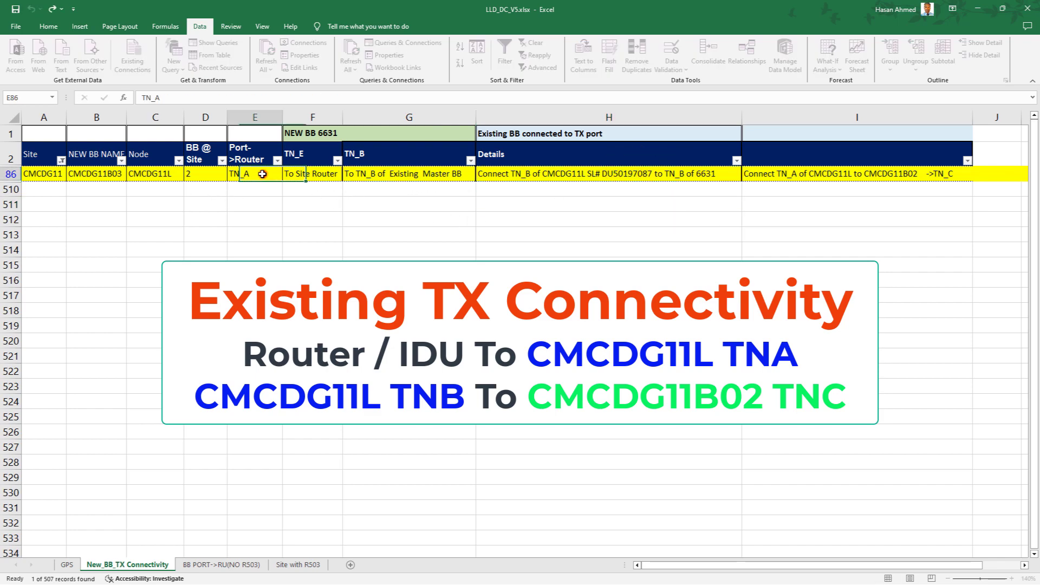
pyautogui.click(181, 179)
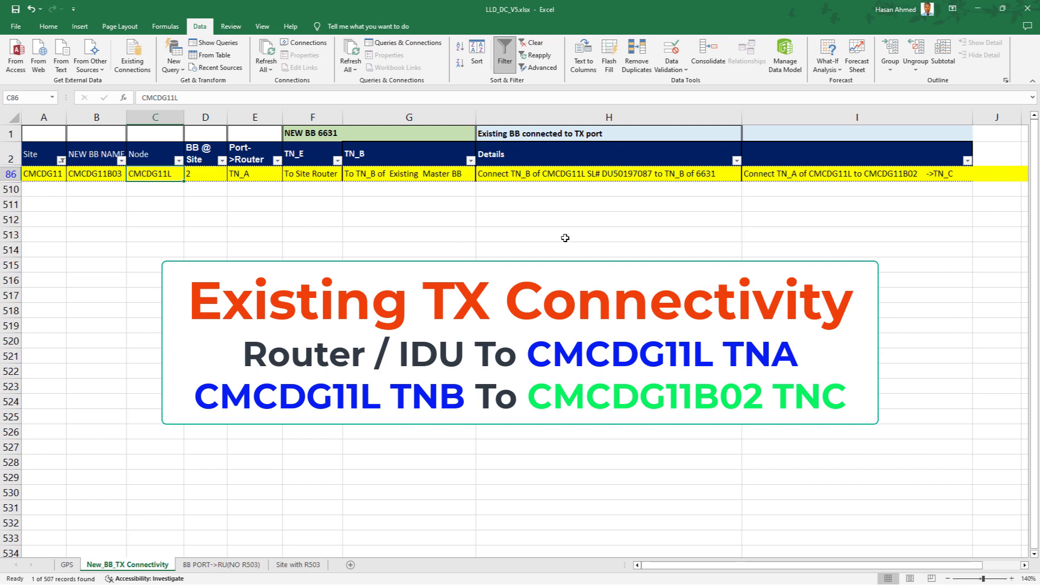
pyautogui.doubleClick(645, 176)
pyautogui.doubleClick(650, 175)
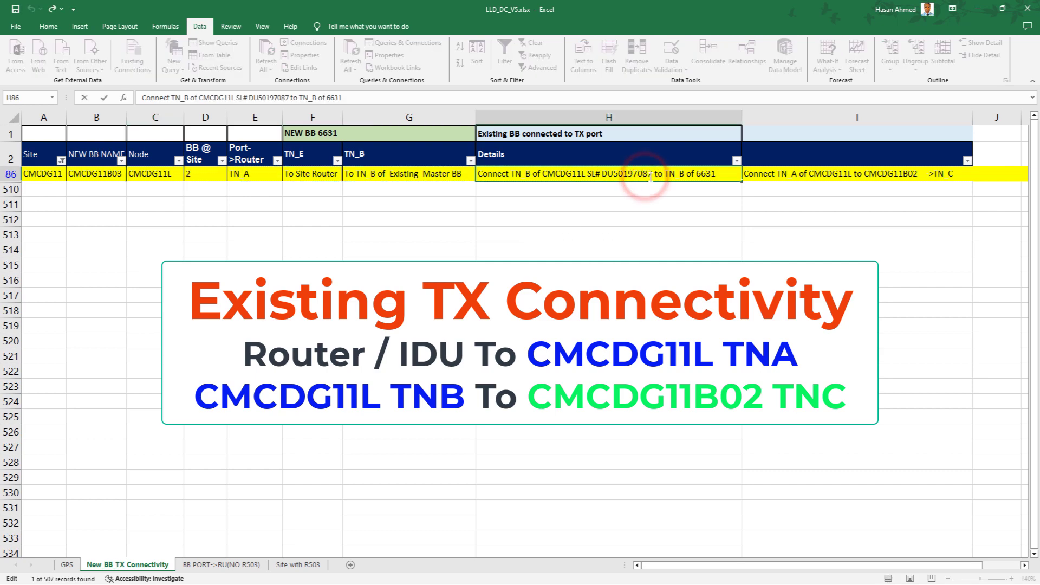
pyautogui.click(652, 175)
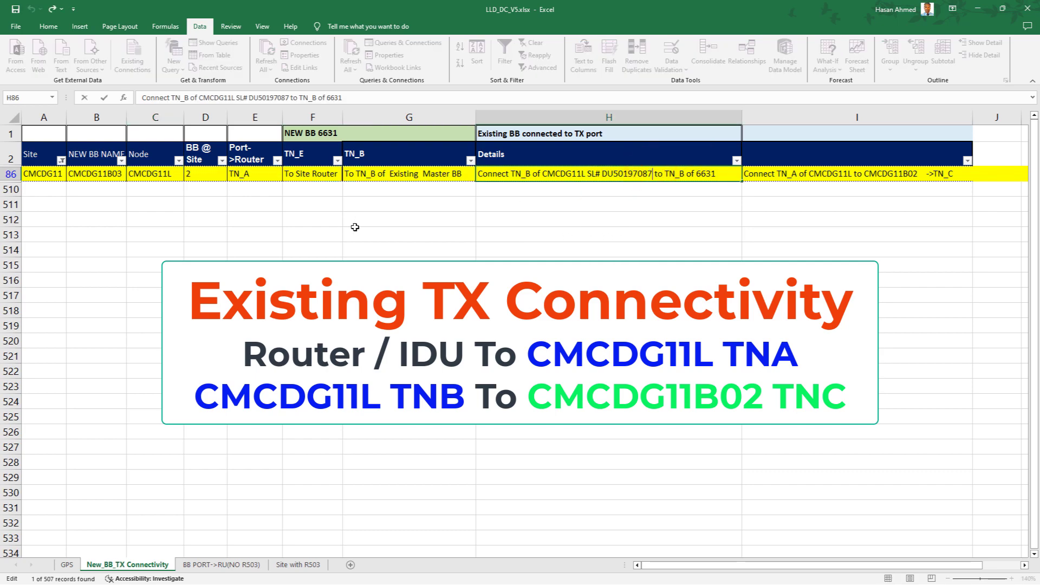
# Trace CMCDG11's existing transmission link across the Port->Router, Node and Details entries
pyautogui.click(241, 175)
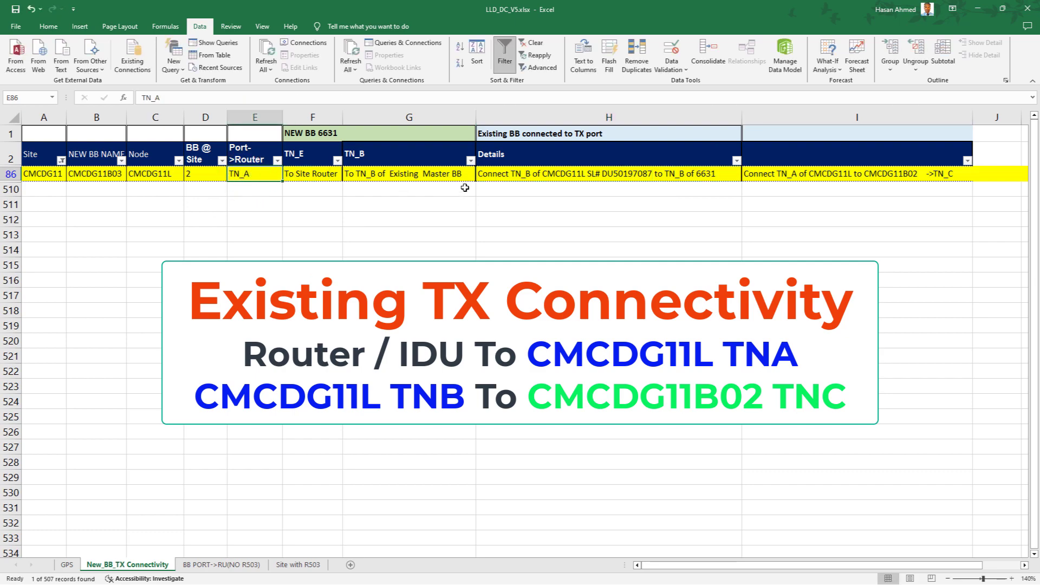
pyautogui.click(522, 177)
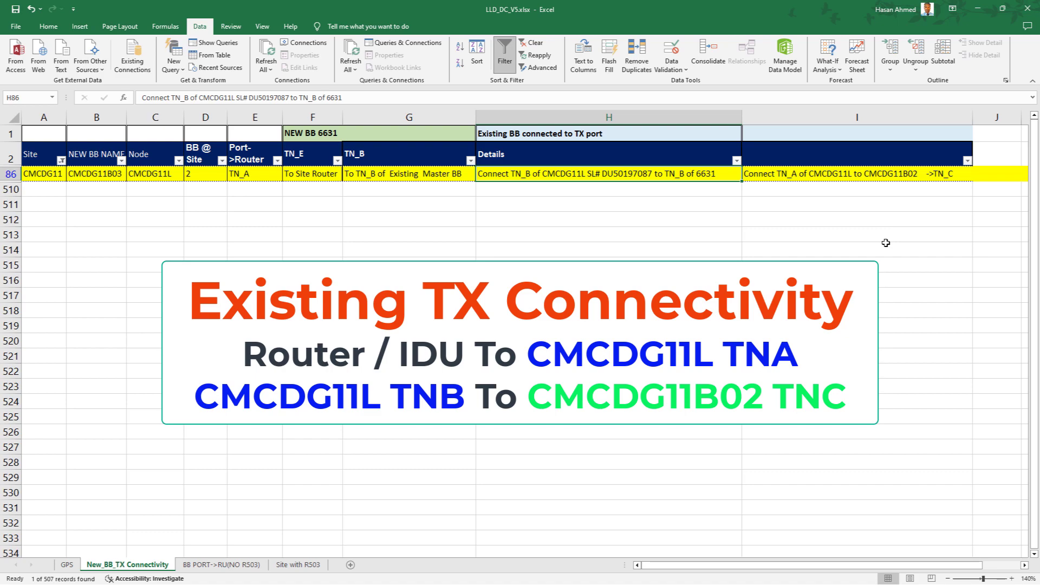
pyautogui.click(233, 176)
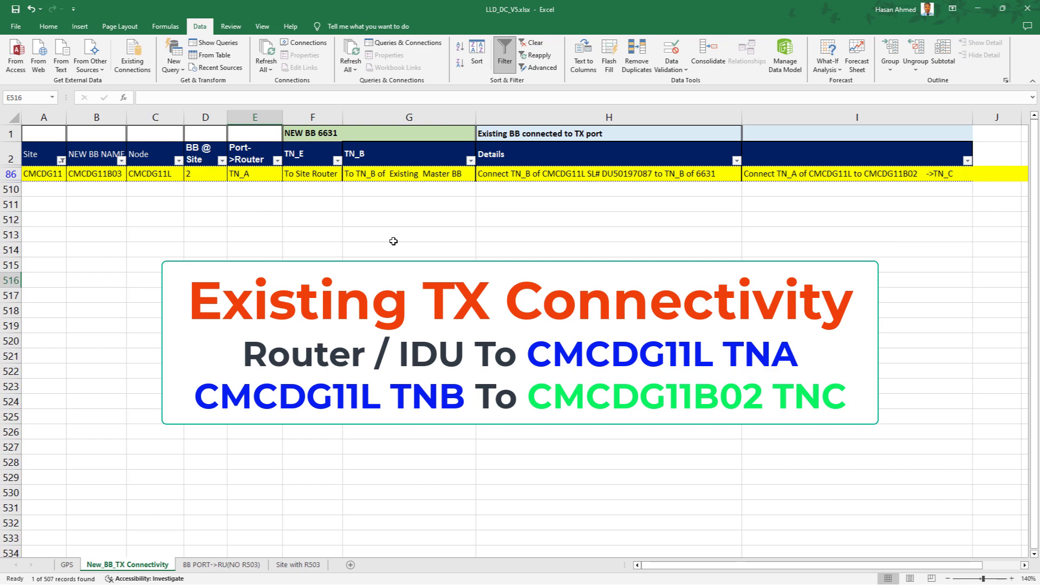
pyautogui.click(165, 176)
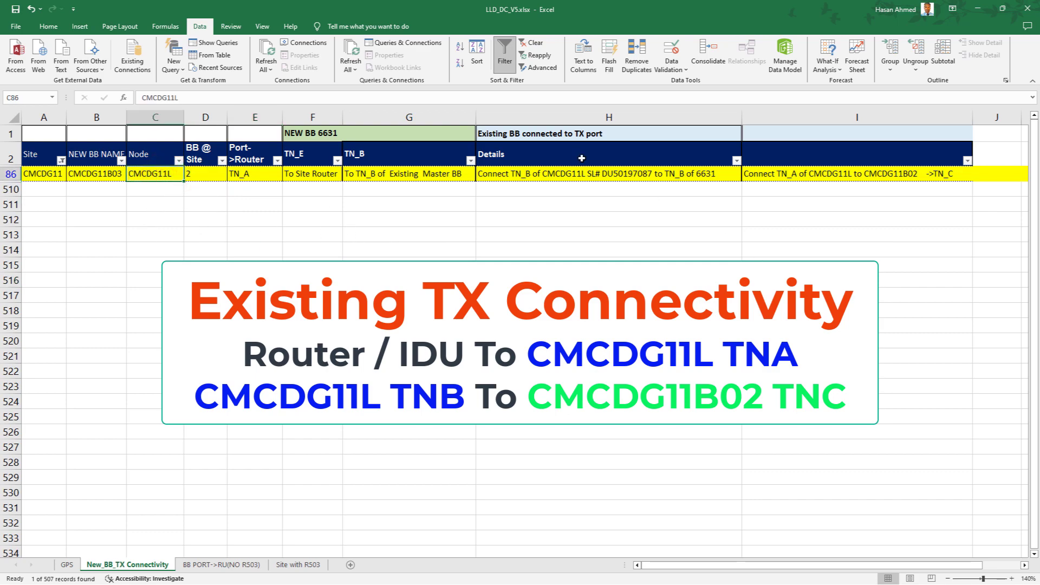
pyautogui.click(632, 177)
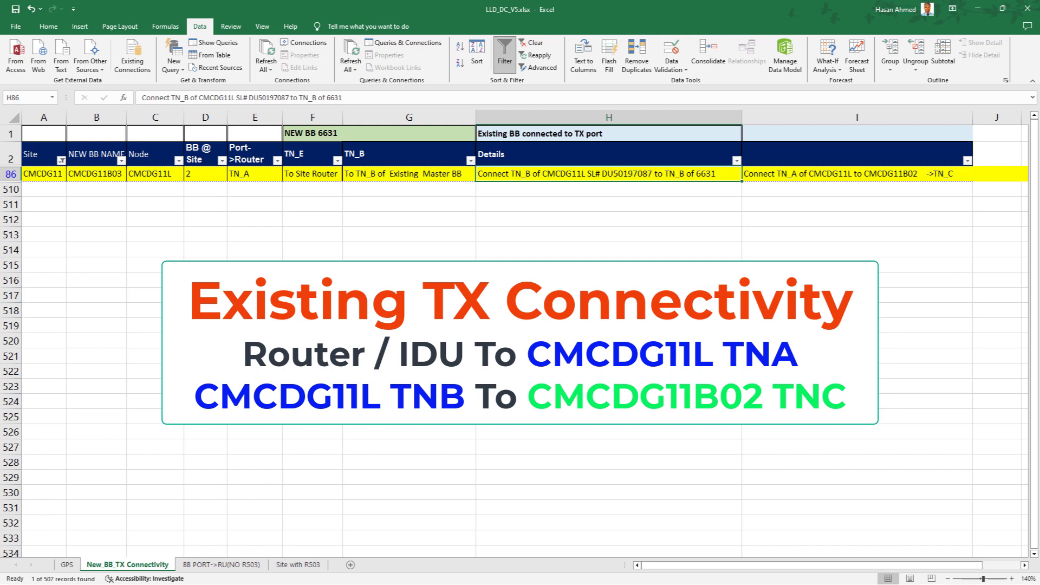
# Point out the Port->Router heading and its entry in CMCDG11's row
pyautogui.click(250, 174)
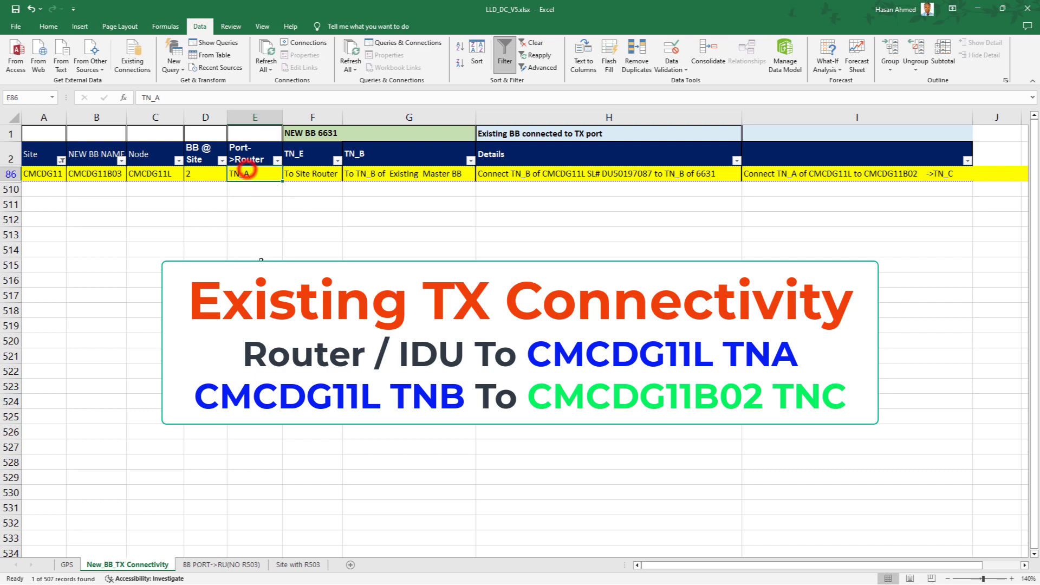
pyautogui.click(253, 154)
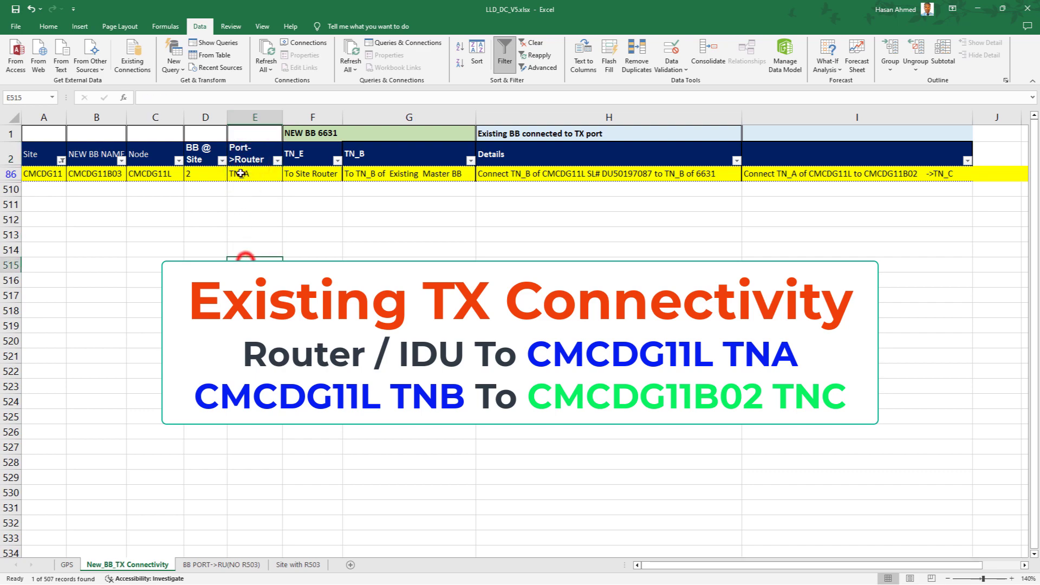
pyautogui.moveTo(252, 155); pyautogui.dragTo(251, 180)
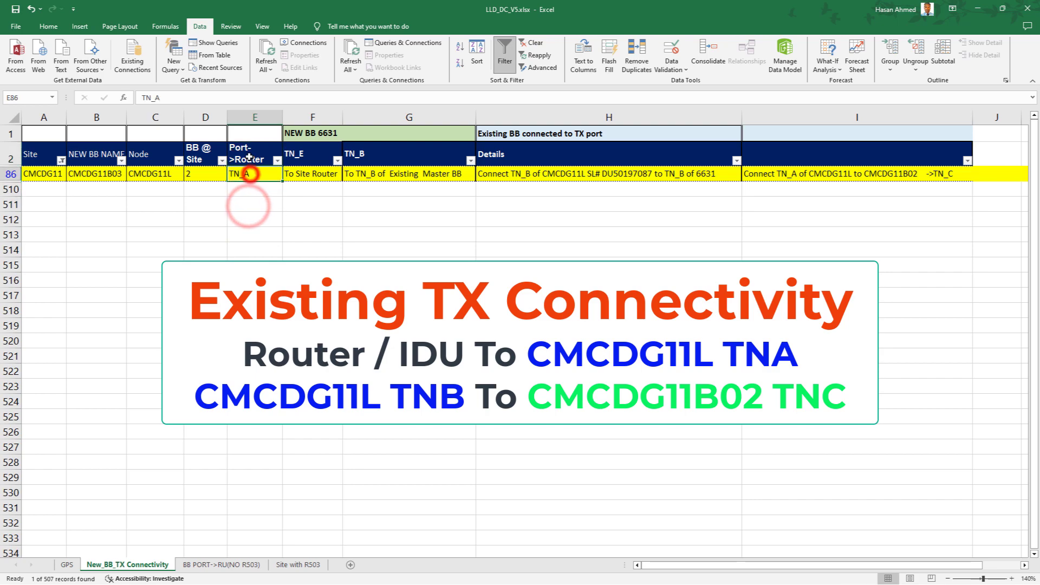
pyautogui.click(252, 223)
pyautogui.click(255, 174)
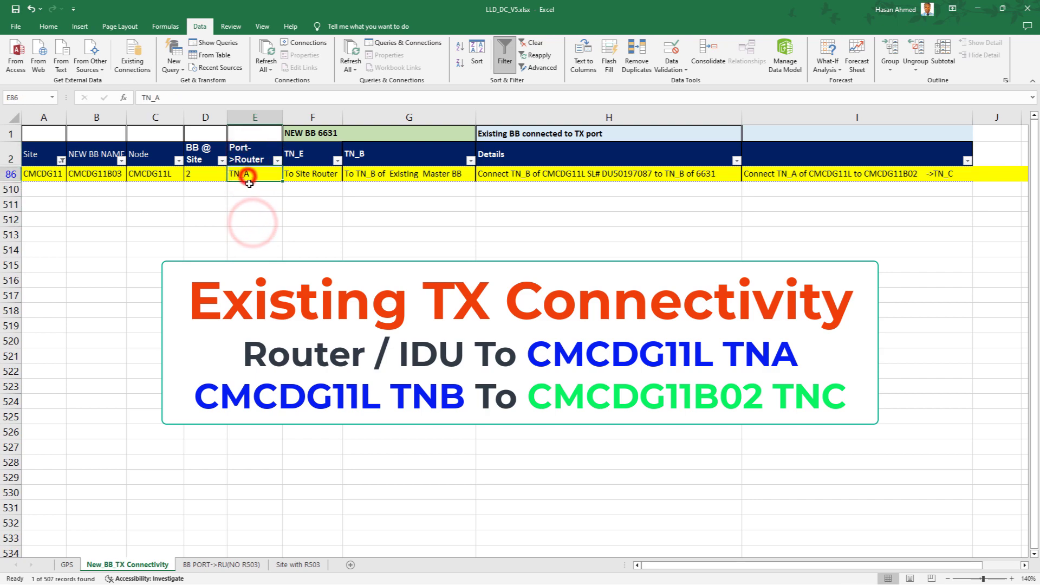
pyautogui.moveTo(257, 184); pyautogui.dragTo(255, 319)
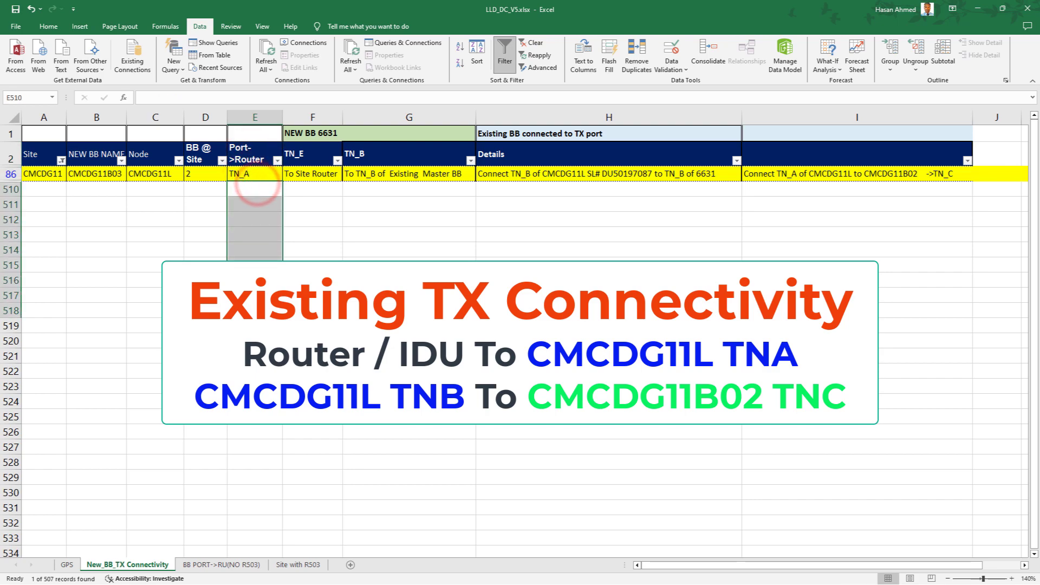
pyautogui.moveTo(409, 341); pyautogui.dragTo(921, 356)
pyautogui.moveTo(119, 223); pyautogui.dragTo(609, 356)
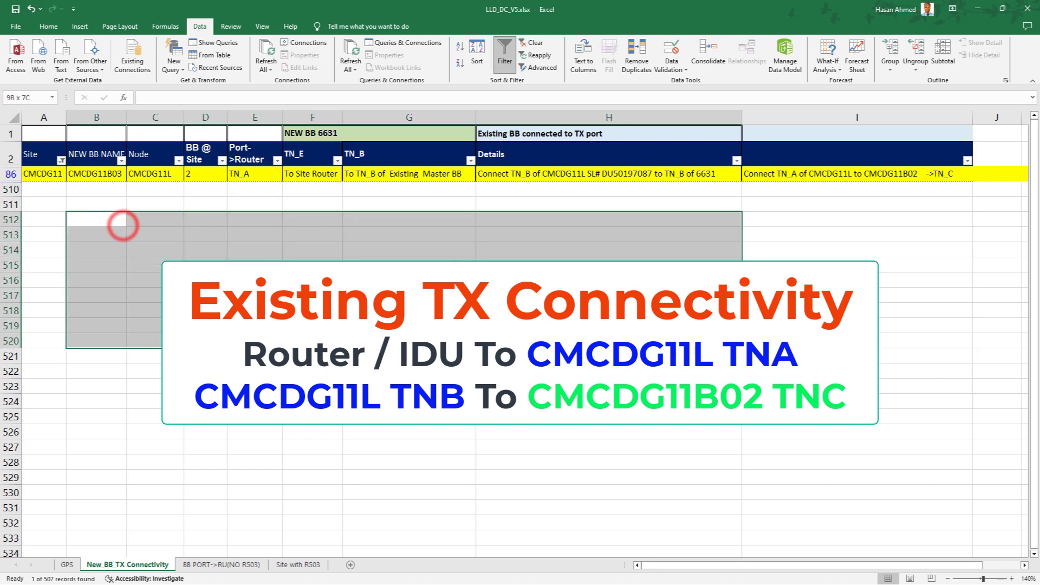
pyautogui.click(609, 402)
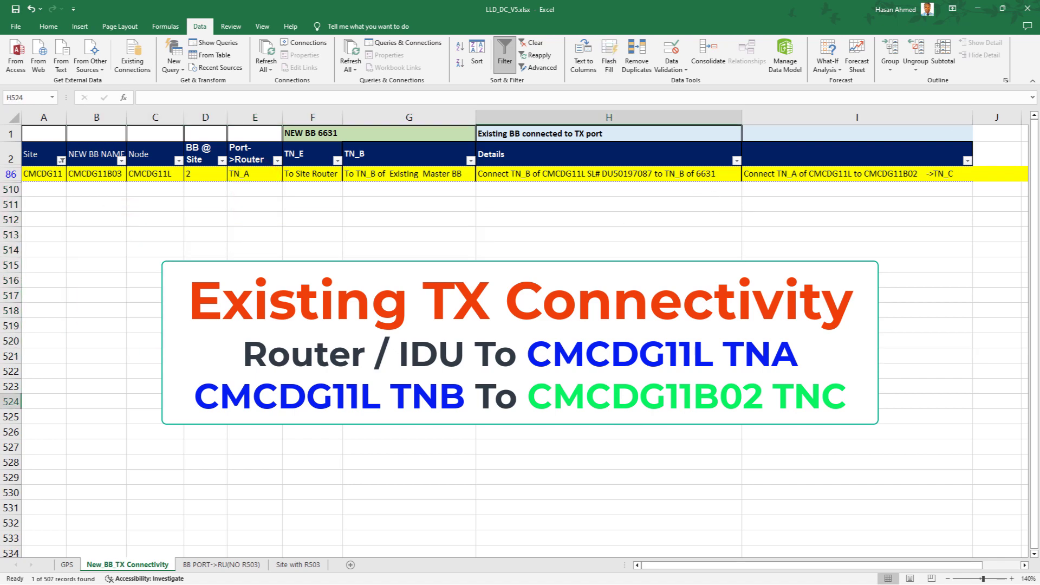
pyautogui.moveTo(143, 280); pyautogui.dragTo(144, 356)
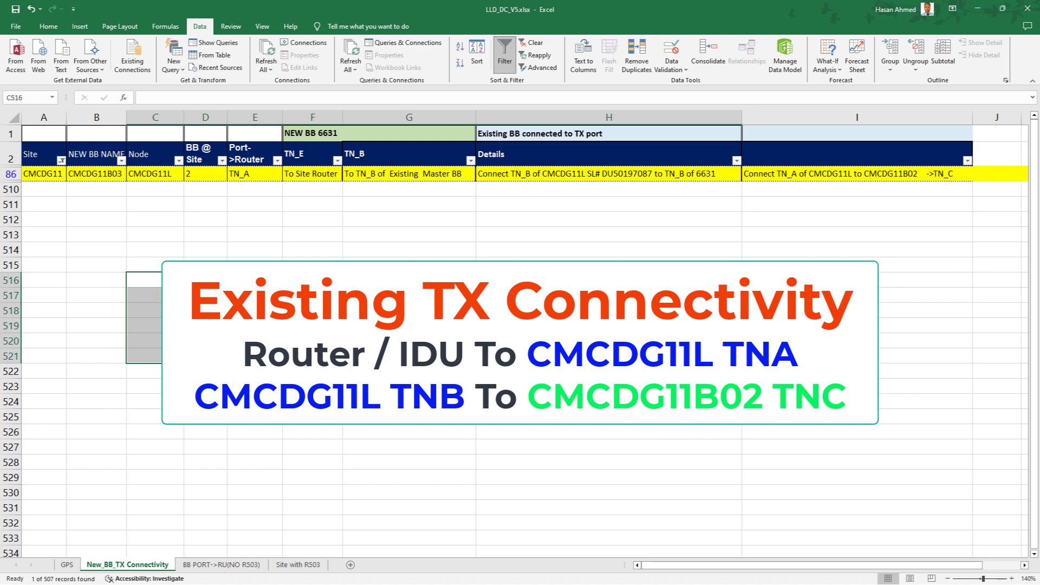
pyautogui.click(499, 388)
pyautogui.click(436, 290)
# Compare CMCDG11's Port->Router entry and heading with the "New BB 6631 TN E" note below them
pyautogui.click(259, 175)
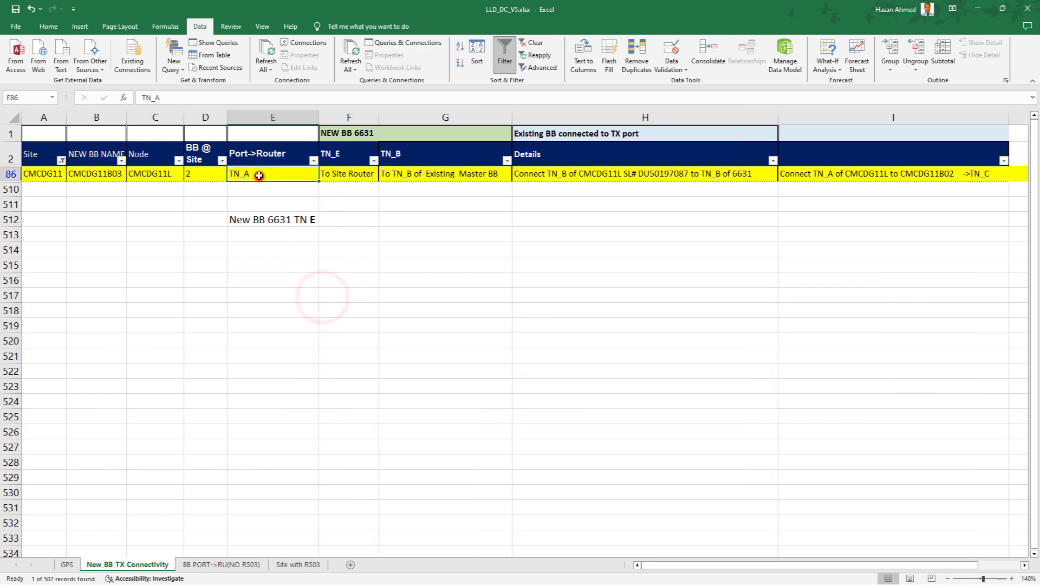
pyautogui.click(268, 249)
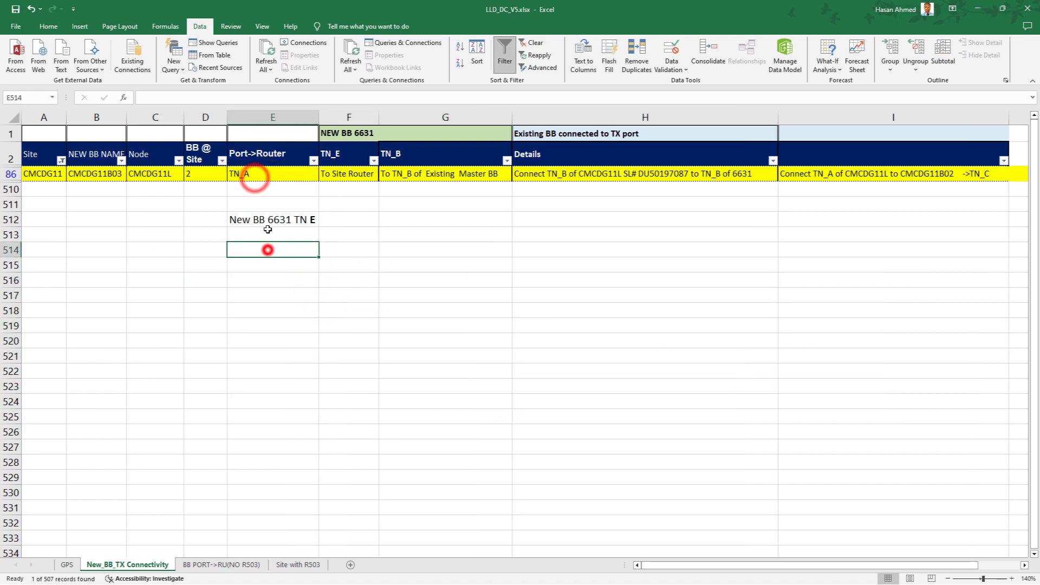
pyautogui.click(268, 219)
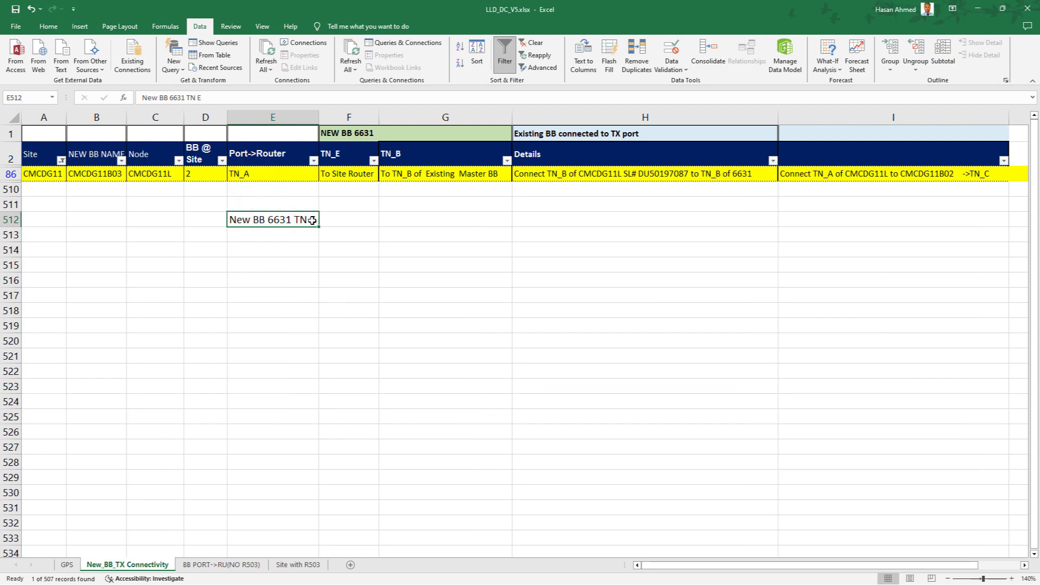
pyautogui.click(247, 176)
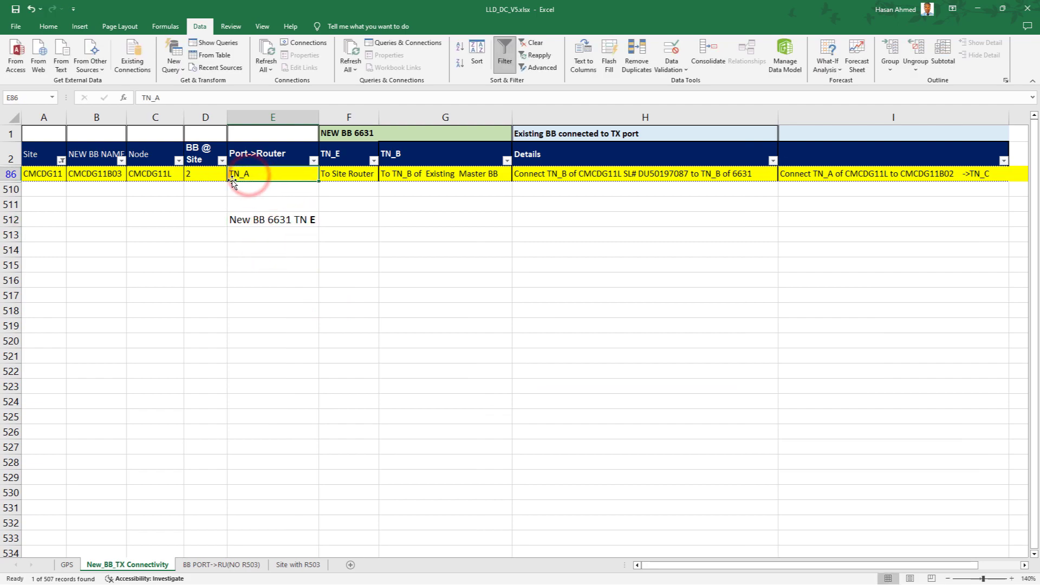
pyautogui.click(264, 154)
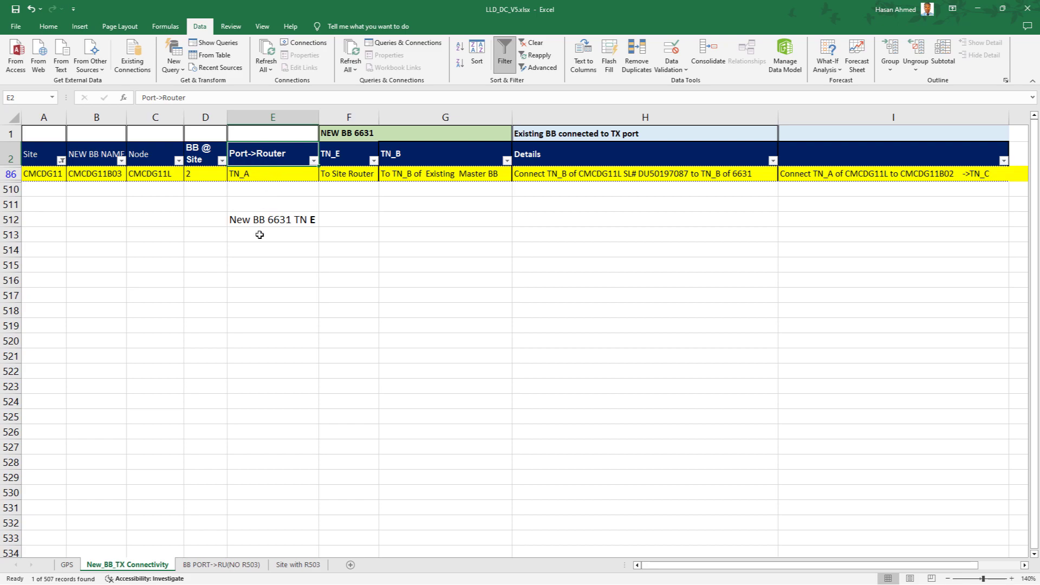
# Trace the router link from CMCDG11's Details entry through its Port->Router entry to the new baseband note
pyautogui.click(687, 178)
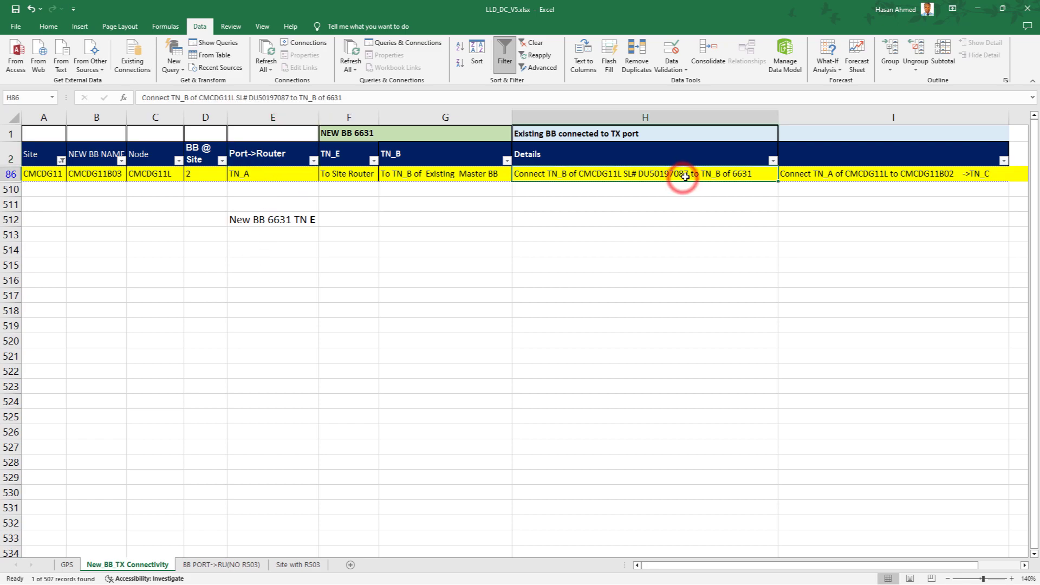
pyautogui.click(257, 179)
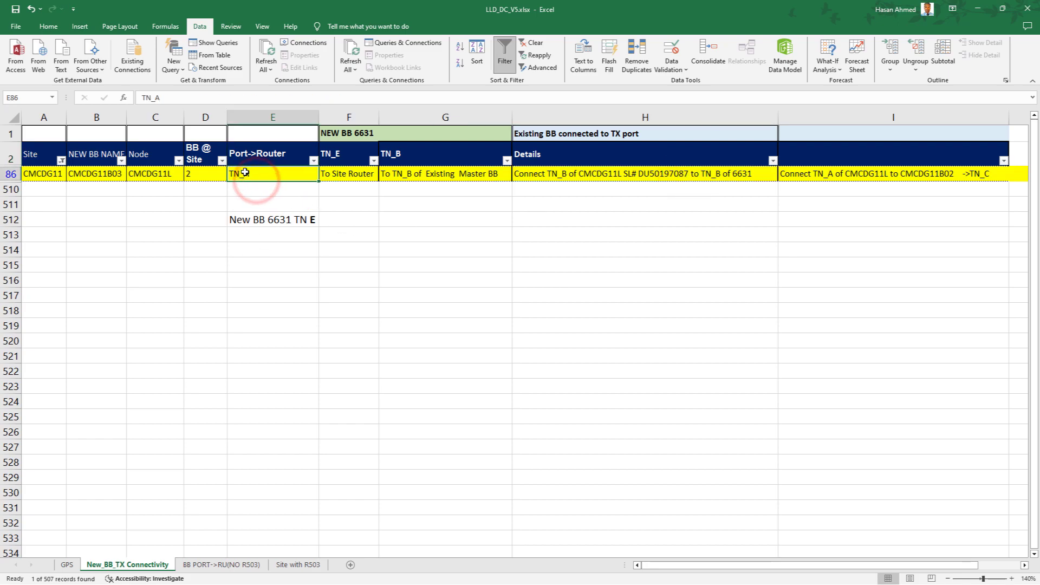
pyautogui.click(307, 221)
pyautogui.click(262, 269)
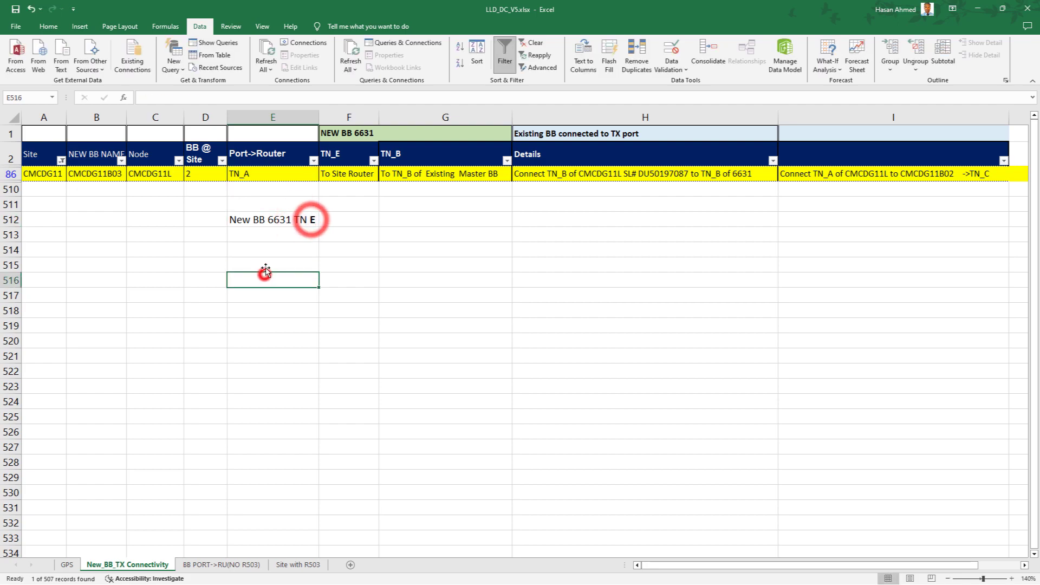
pyautogui.click(244, 219)
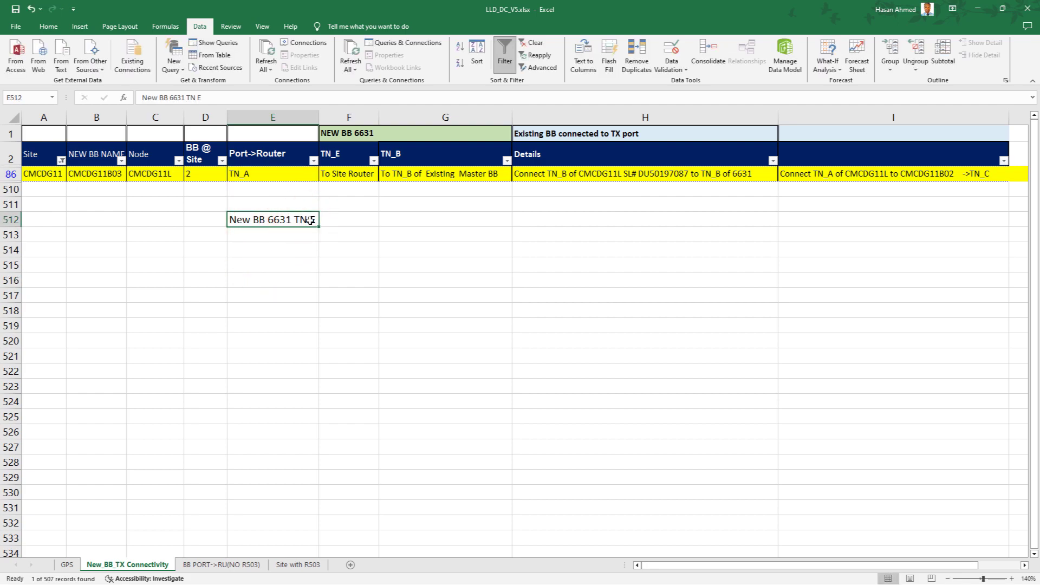
pyautogui.click(332, 244)
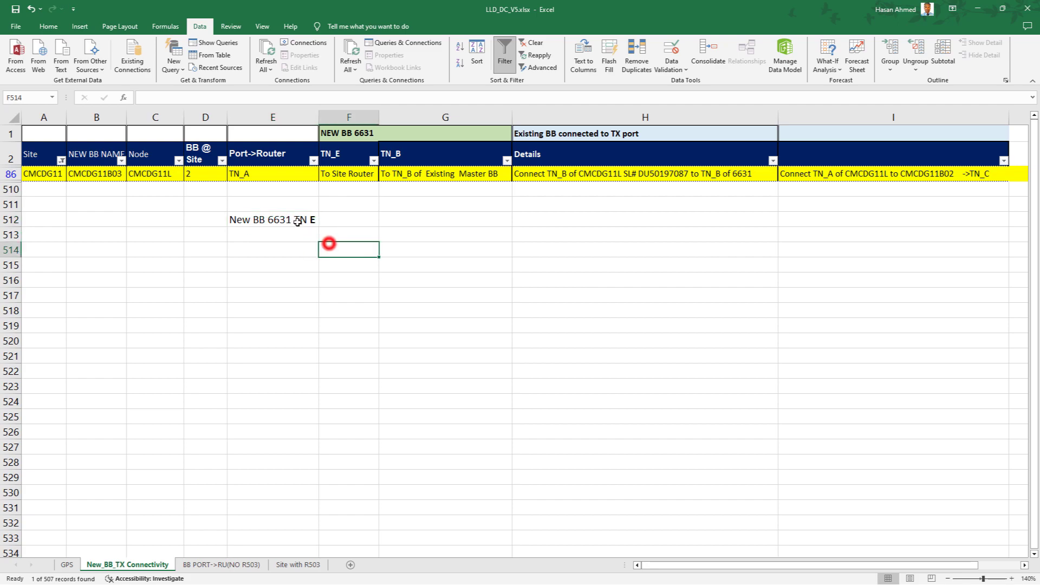
# Compare the "New BB 6631 TN E" note with CMCDG11's TN_B entry and the NEW BB 6631 heading
pyautogui.click(294, 220)
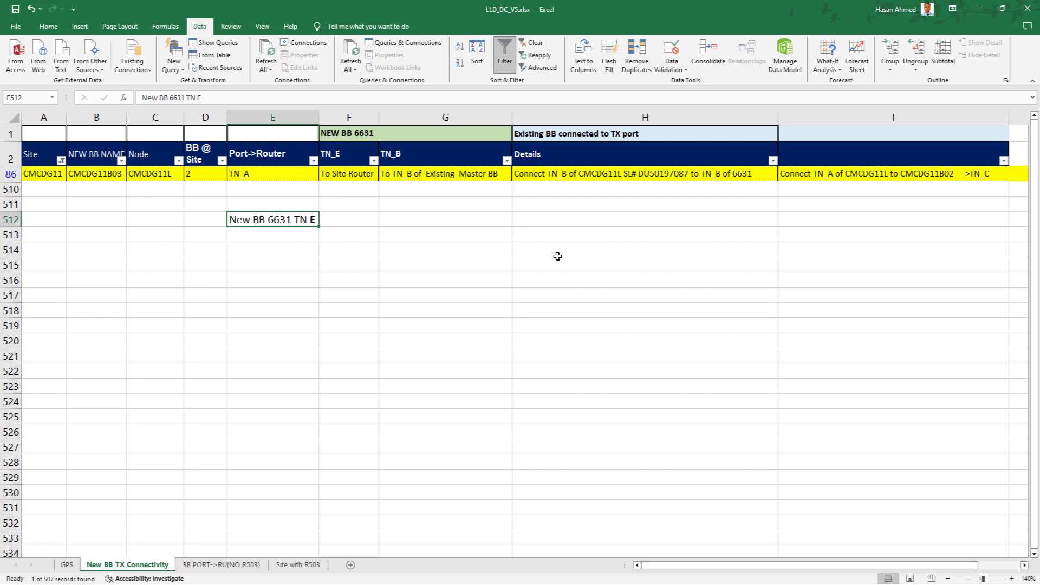
pyautogui.click(457, 175)
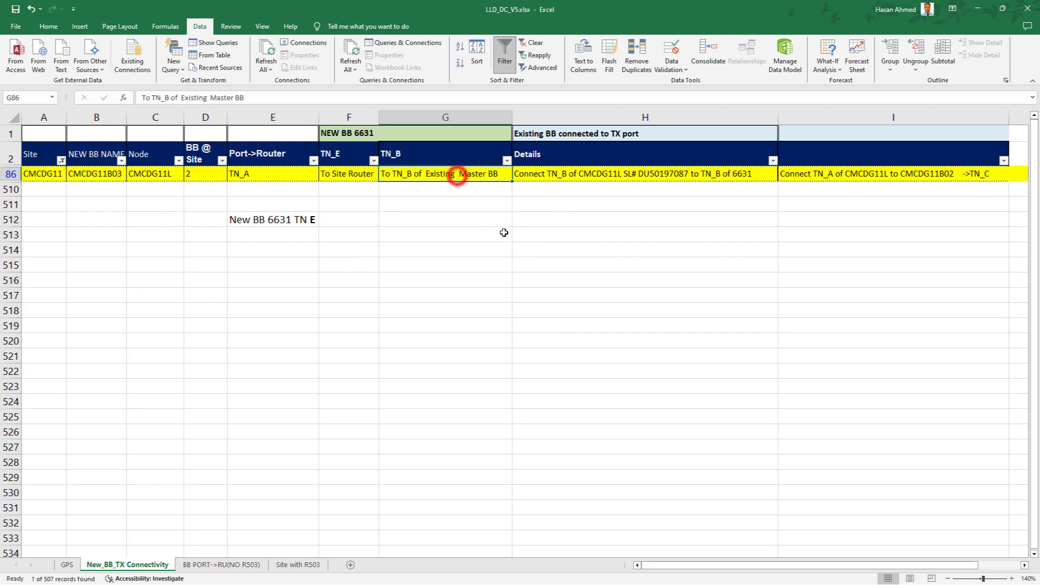
pyautogui.click(284, 222)
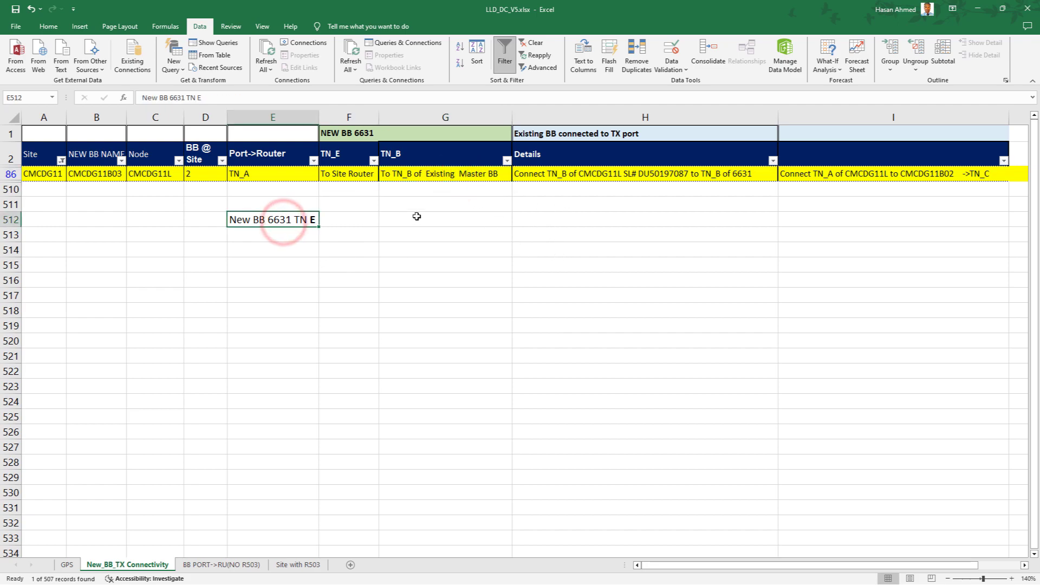
pyautogui.click(405, 176)
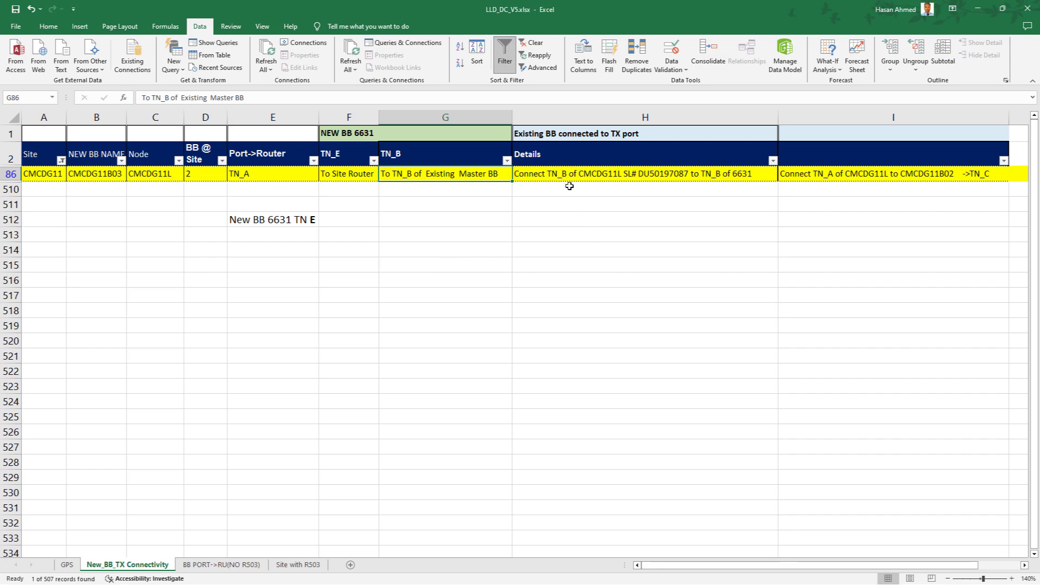
pyautogui.click(285, 222)
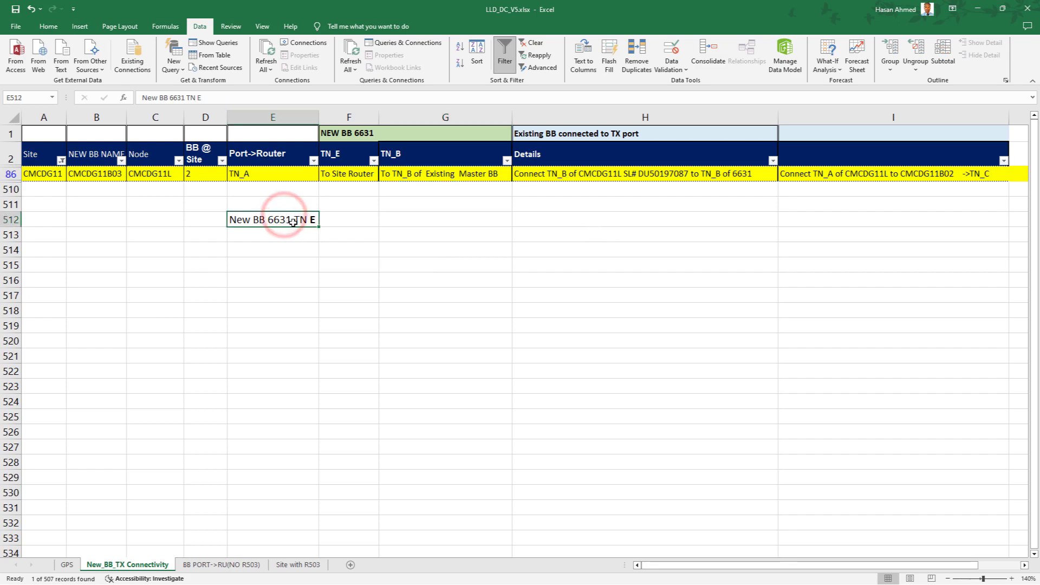
pyautogui.click(431, 131)
pyautogui.click(285, 225)
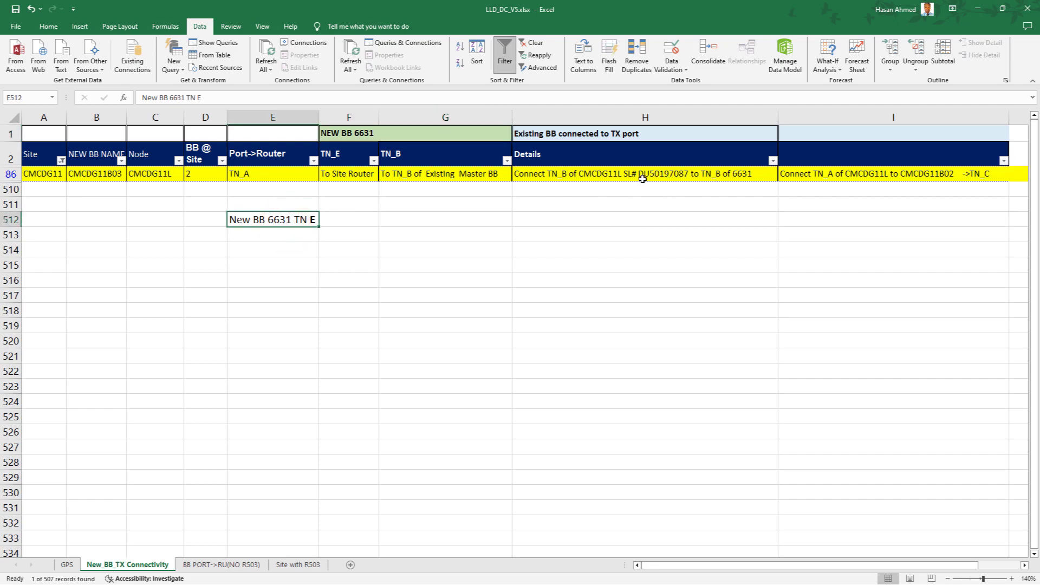
# Point out the Port->Router heading together with the new baseband's port note in that column
pyautogui.click(287, 158)
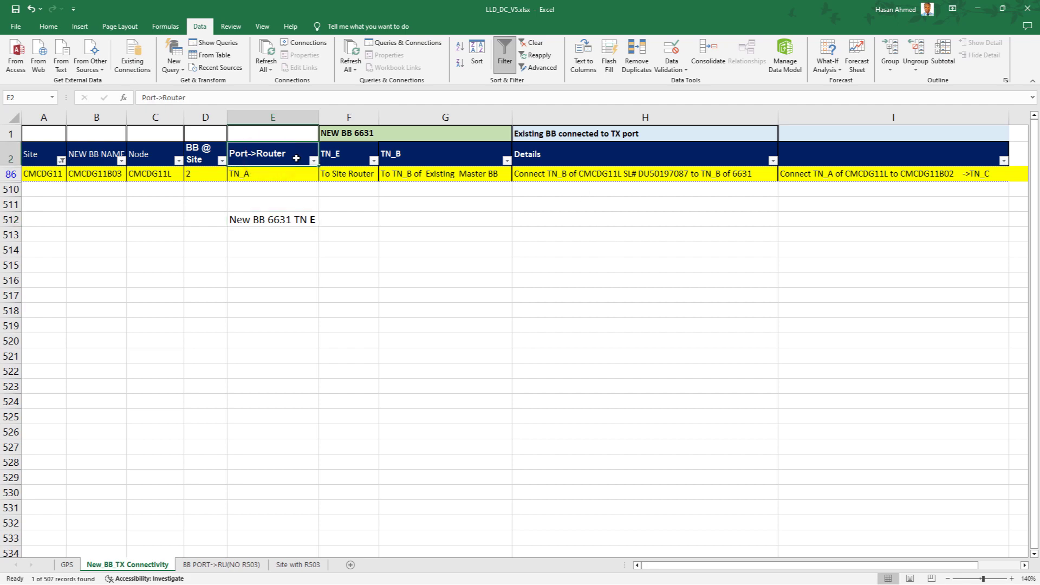
pyautogui.click(272, 220)
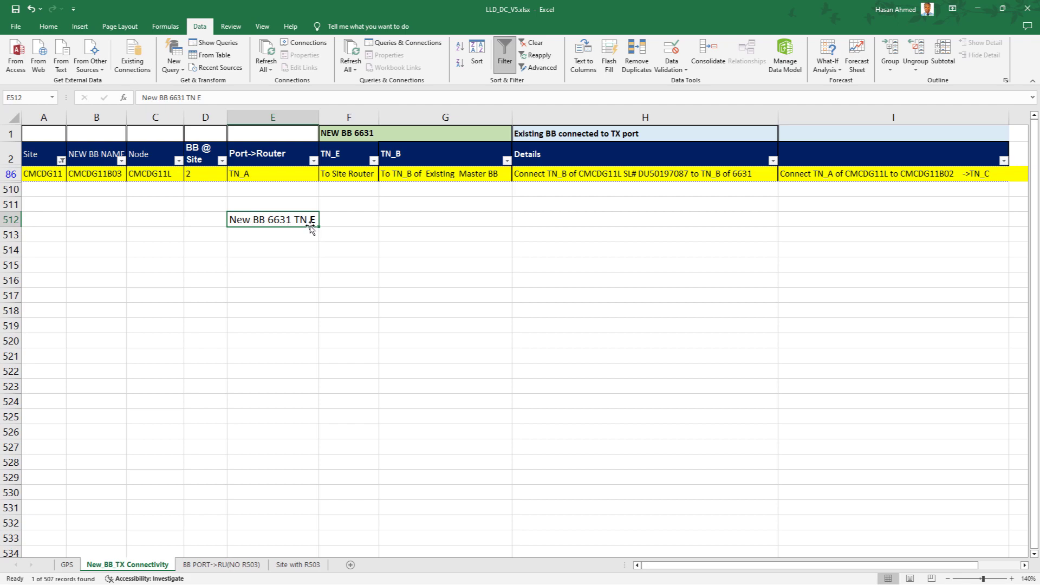
pyautogui.click(302, 262)
pyautogui.click(283, 220)
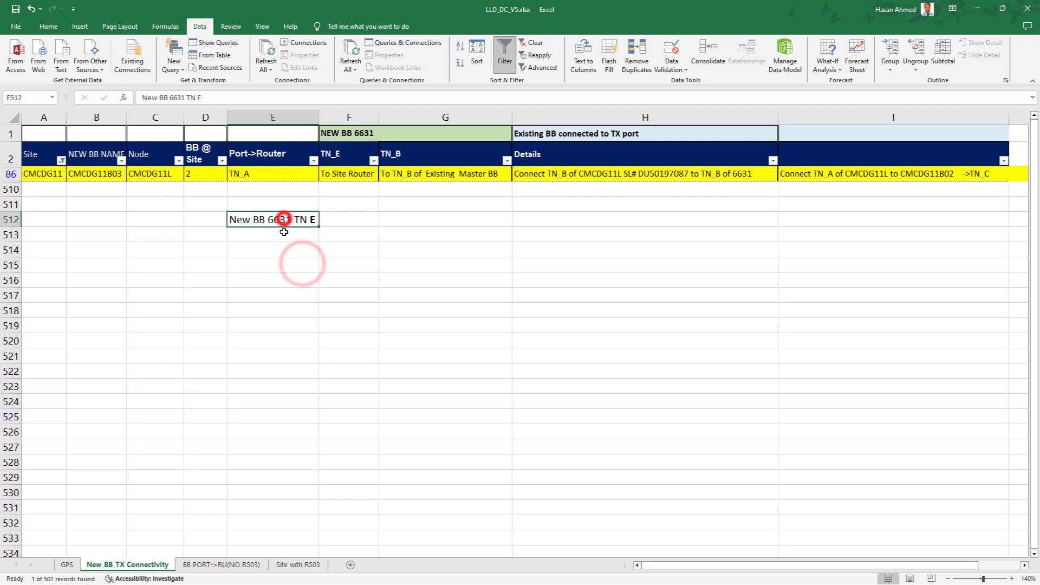
pyautogui.click(288, 265)
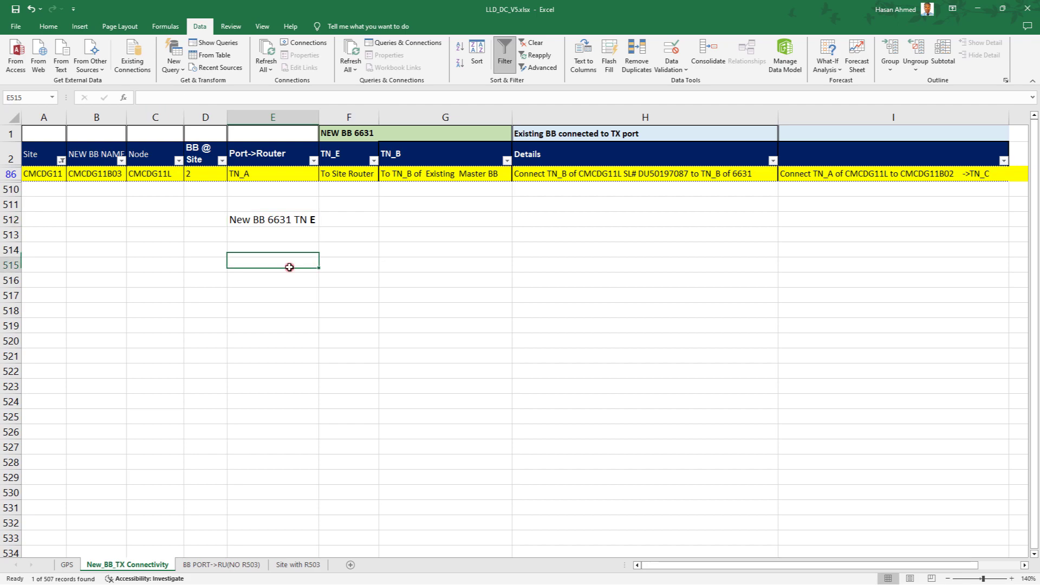
pyautogui.click(292, 220)
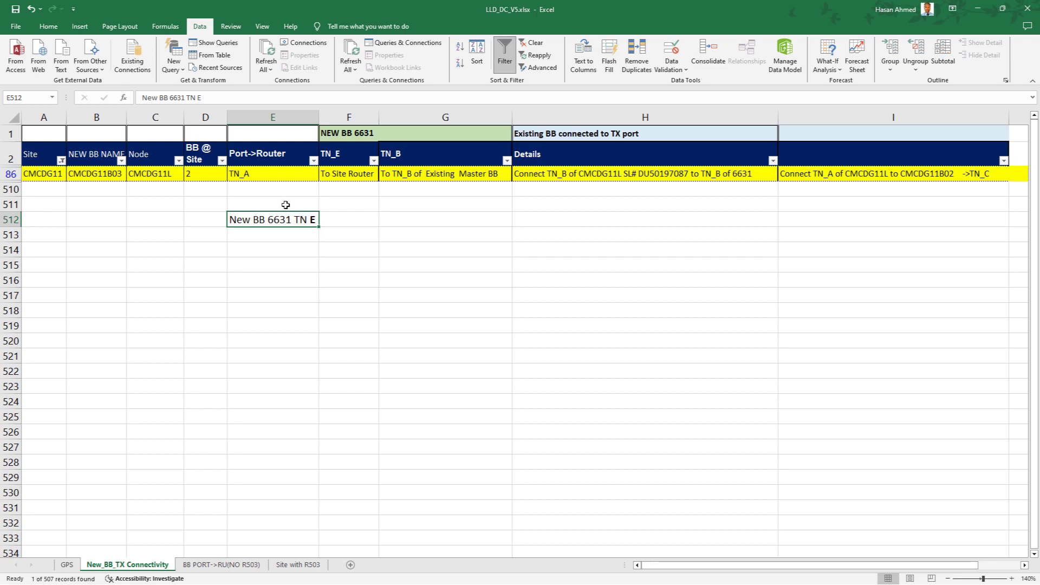
# Contrast the existing router port in CMCDG11's Port->Router cell with the new baseband port in the note
pyautogui.click(252, 175)
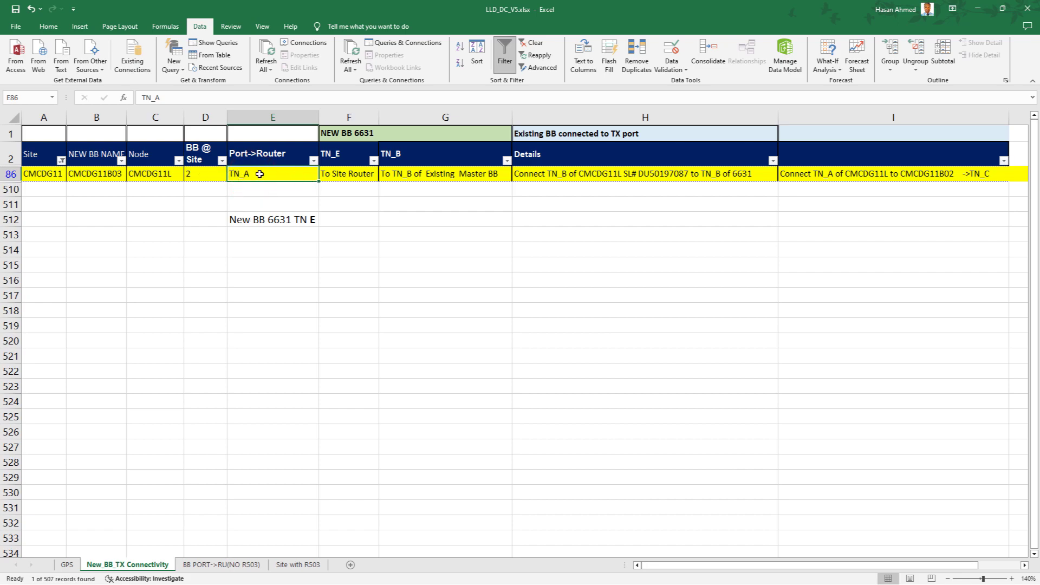
pyautogui.click(269, 206)
pyautogui.click(263, 177)
pyautogui.click(278, 222)
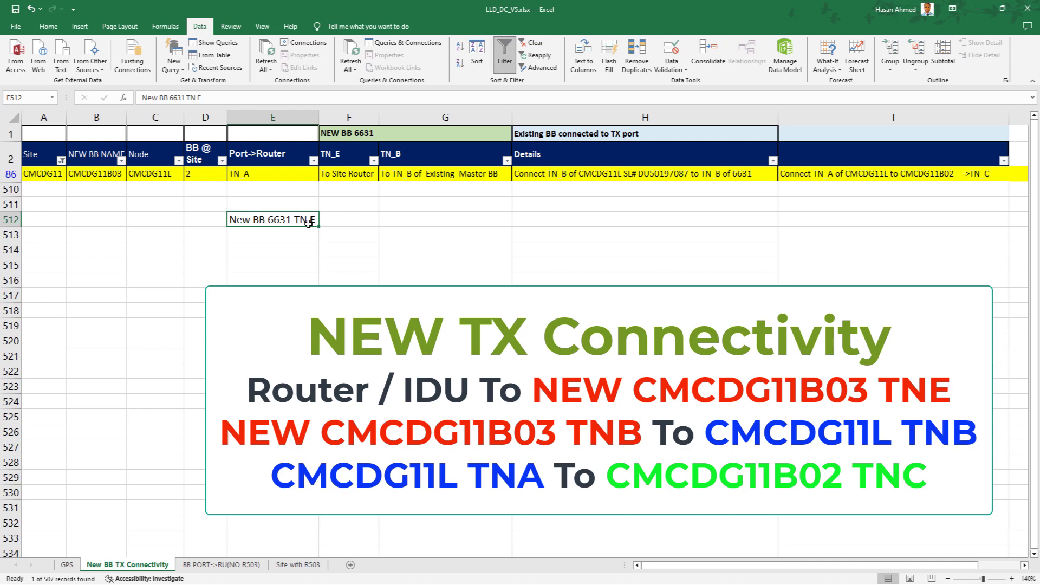
pyautogui.click(299, 242)
pyautogui.click(280, 223)
# Highlight the CMCDG11L baseband's serial number within the Details text of CMCDG11's row
pyautogui.click(582, 178)
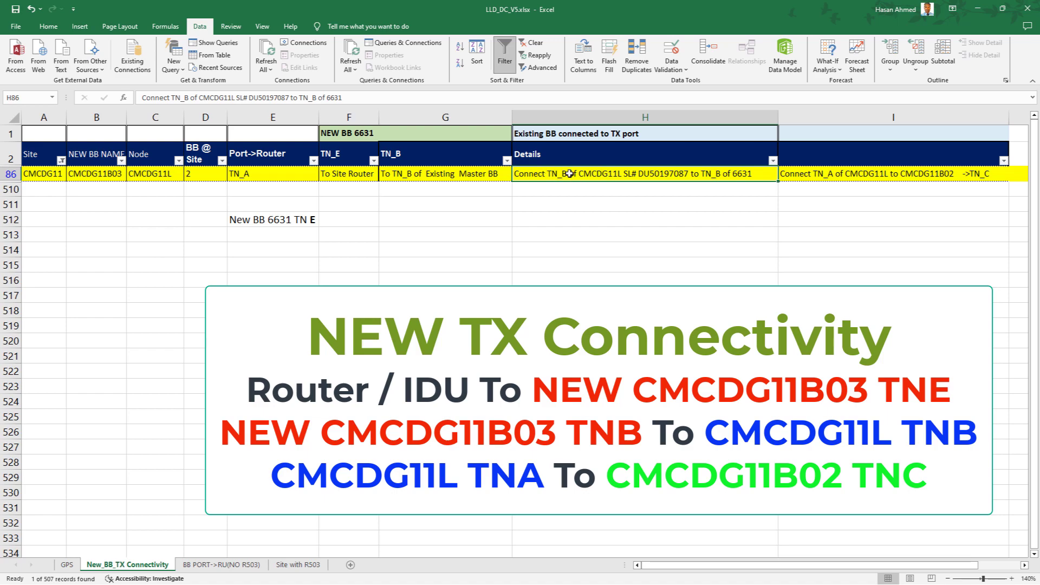
pyautogui.doubleClick(681, 173)
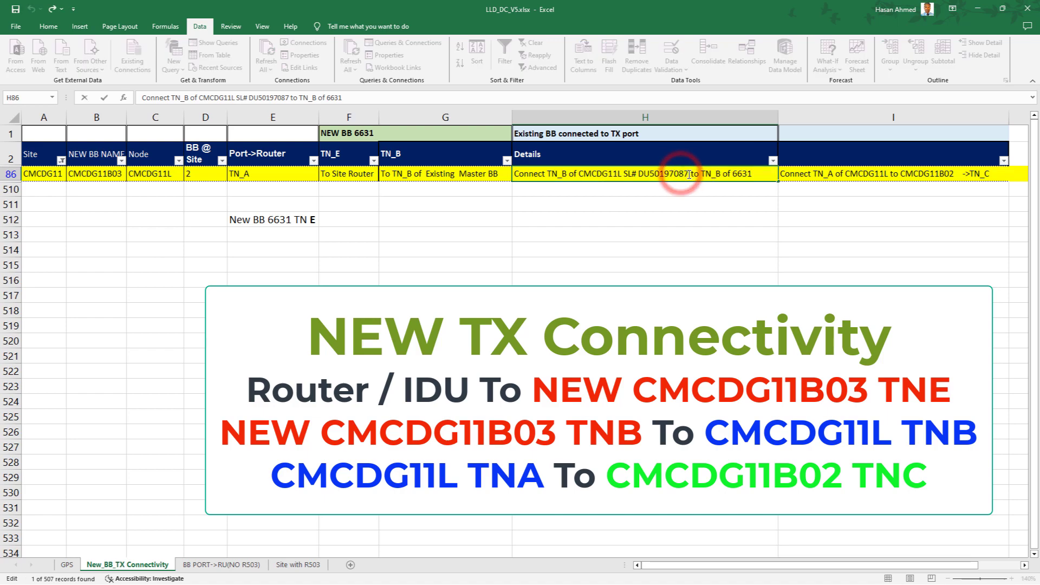
pyautogui.moveTo(688, 173); pyautogui.dragTo(623, 173)
pyautogui.click(658, 208)
pyautogui.click(677, 176)
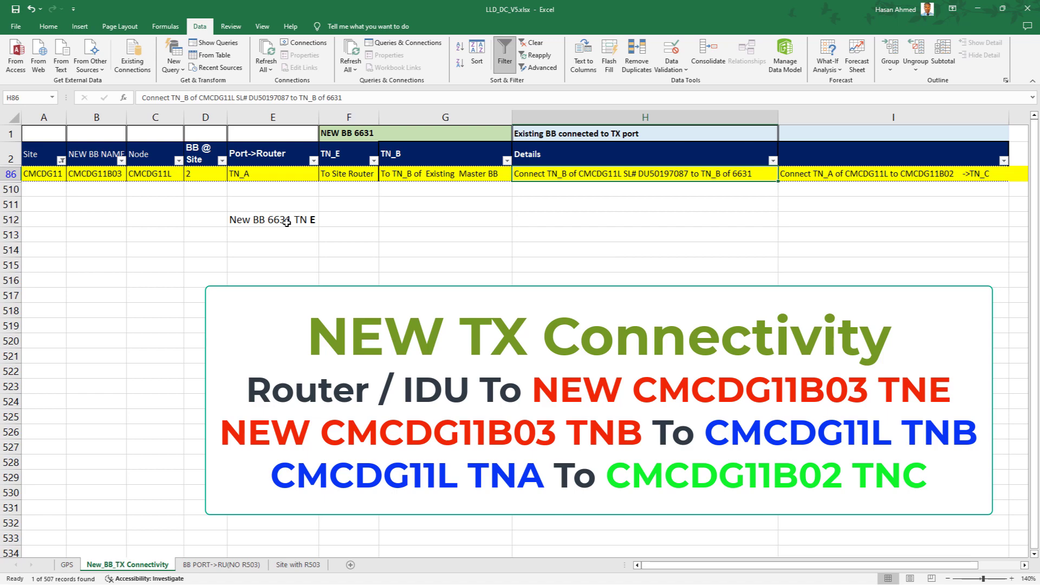
# Highlight the port letter E within the "New BB 6631 TN E" note
pyautogui.click(276, 242)
pyautogui.click(282, 217)
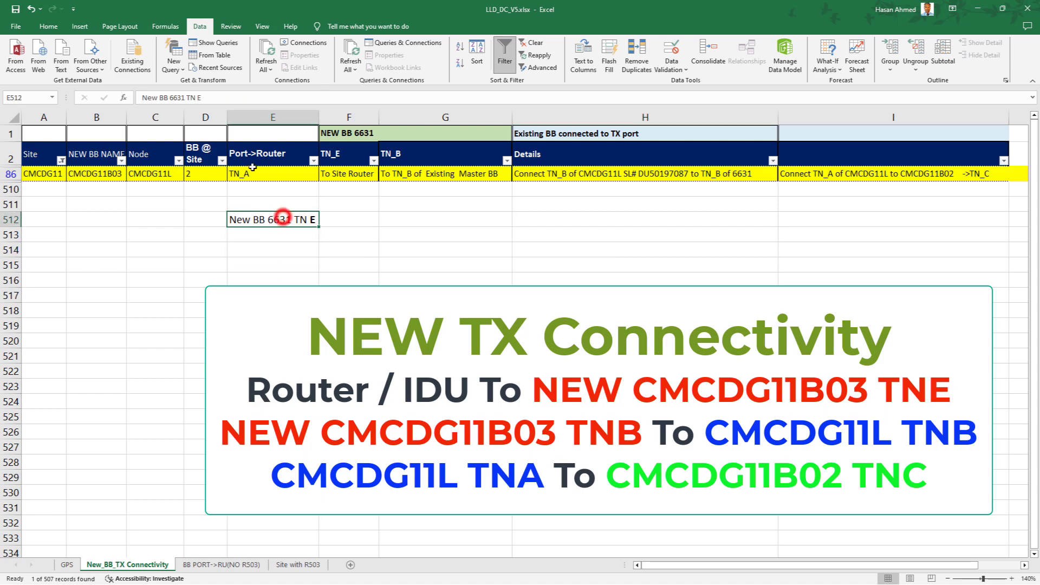
pyautogui.doubleClick(310, 221)
pyautogui.doubleClick(312, 220)
pyautogui.hotkey('ctrl', 'b')
# Trace CMCDG11's new transmission chain from the Details entry through Port->Router to the CMCDG11B02 connection entry in column I
pyautogui.click(691, 175)
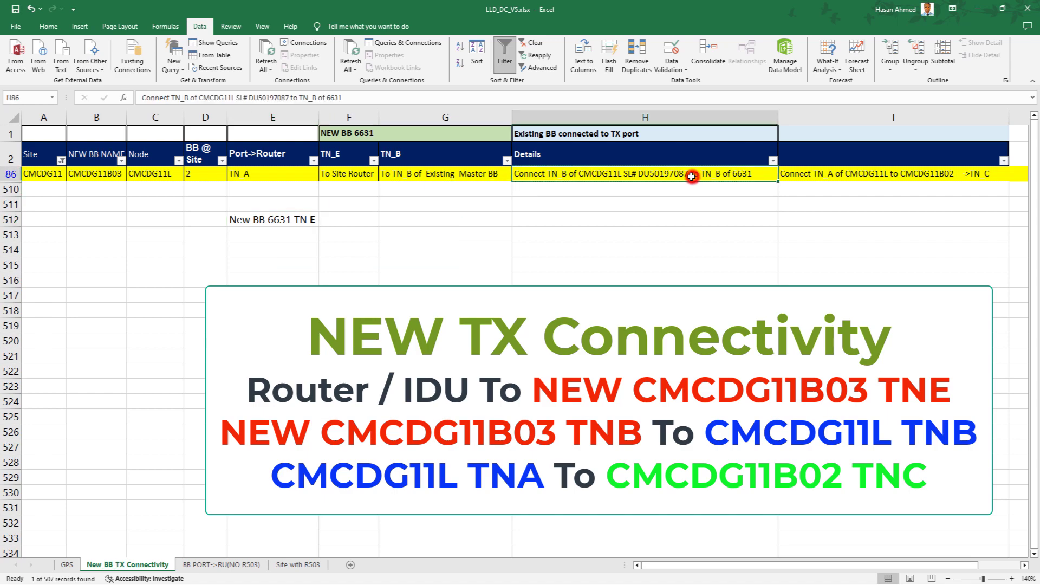
pyautogui.click(666, 201)
pyautogui.click(271, 175)
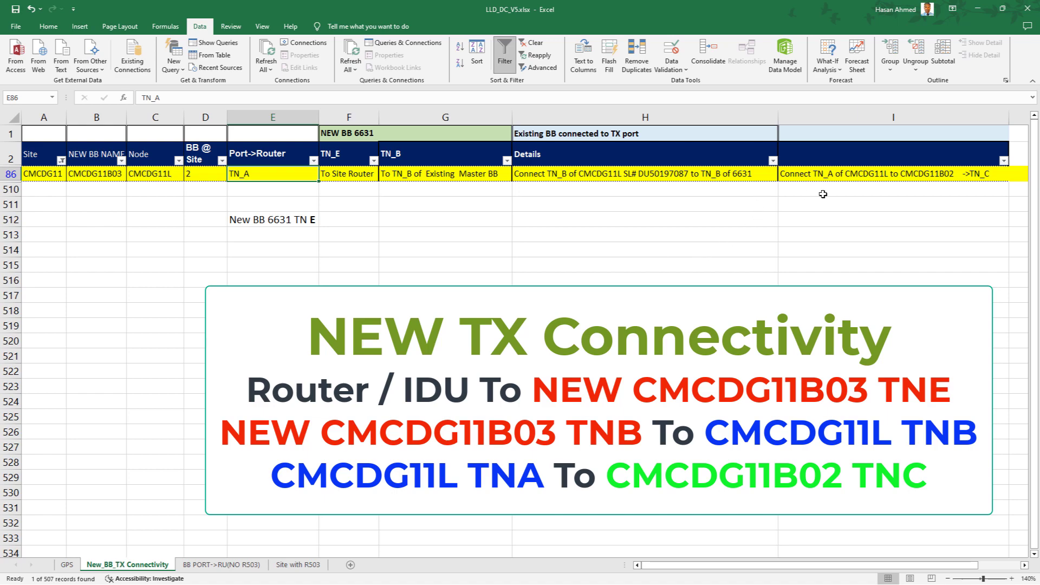
pyautogui.click(840, 175)
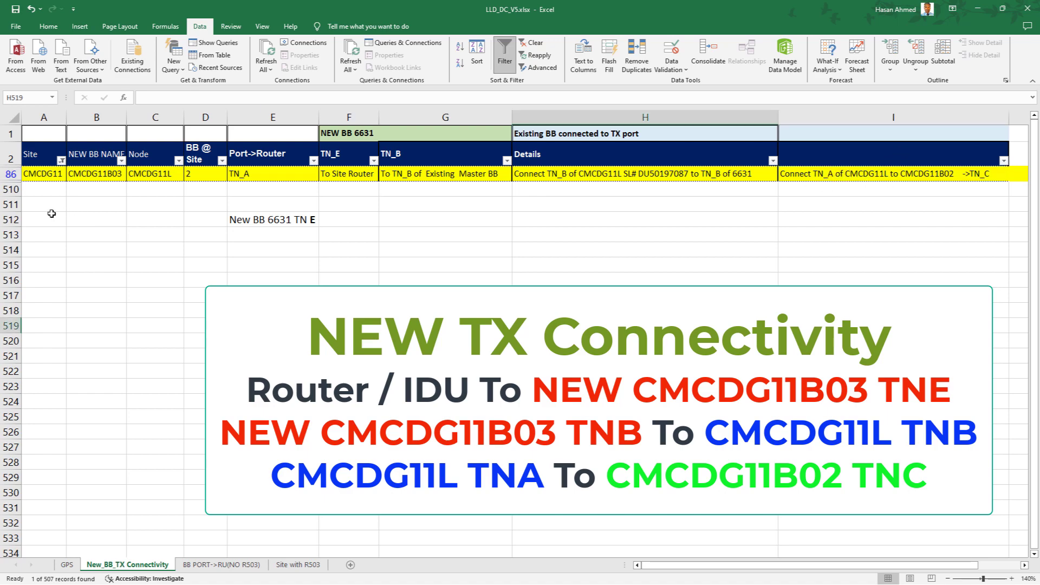
# Highlight the existing baseband name CMCDG11L within the Node cell of CMCDG11's row
pyautogui.moveTo(51, 214); pyautogui.dragTo(379, 255)
pyautogui.click(349, 356)
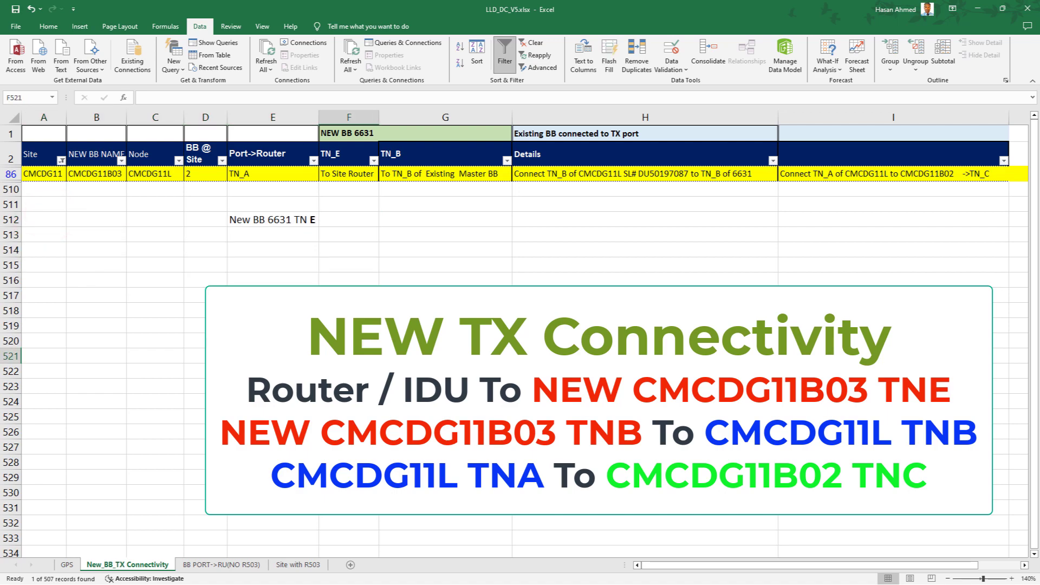
pyautogui.doubleClick(153, 173)
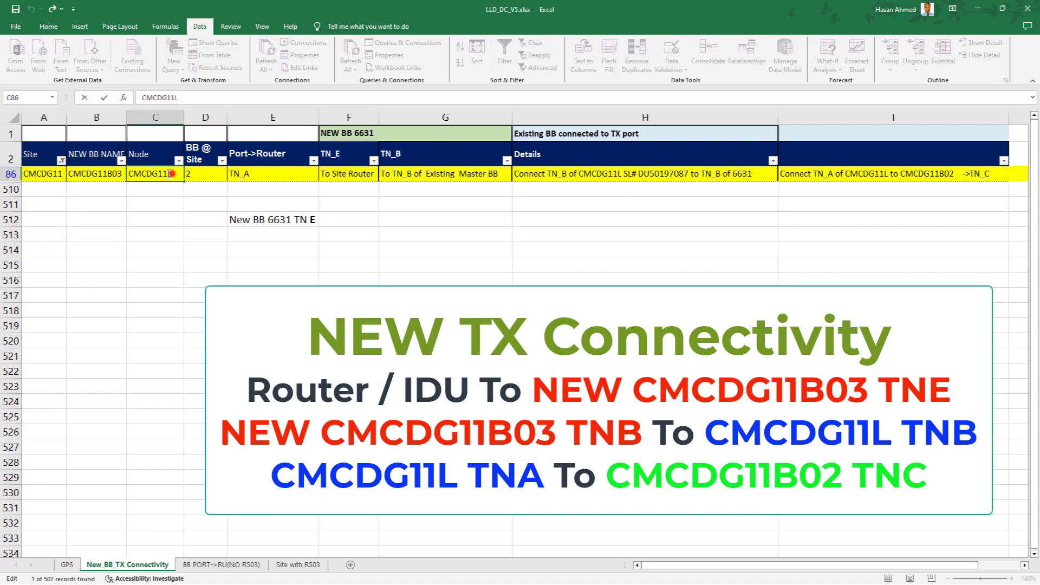
pyautogui.moveTo(172, 174); pyautogui.dragTo(141, 174)
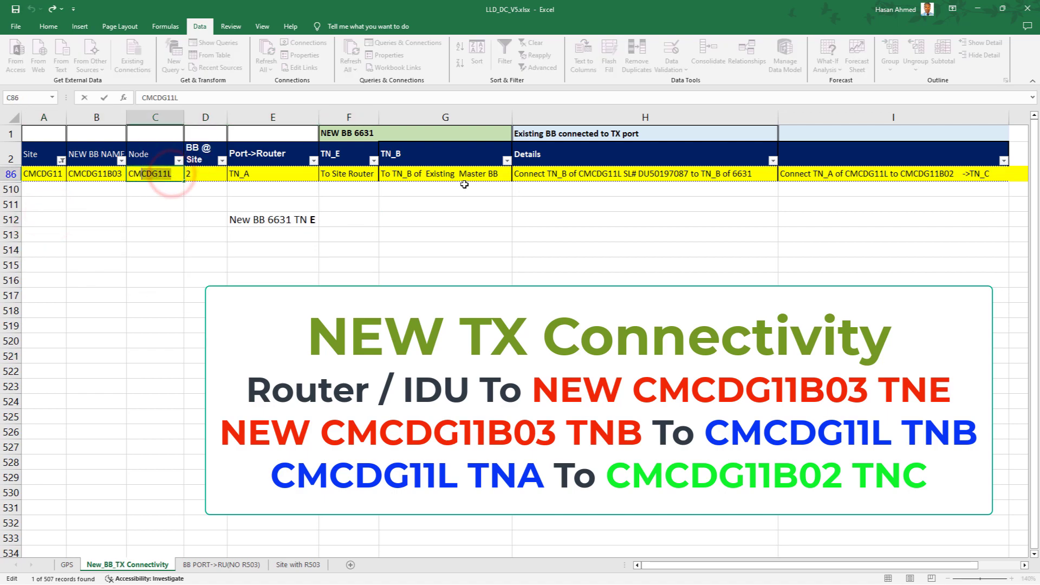
pyautogui.click(135, 274)
pyautogui.click(195, 296)
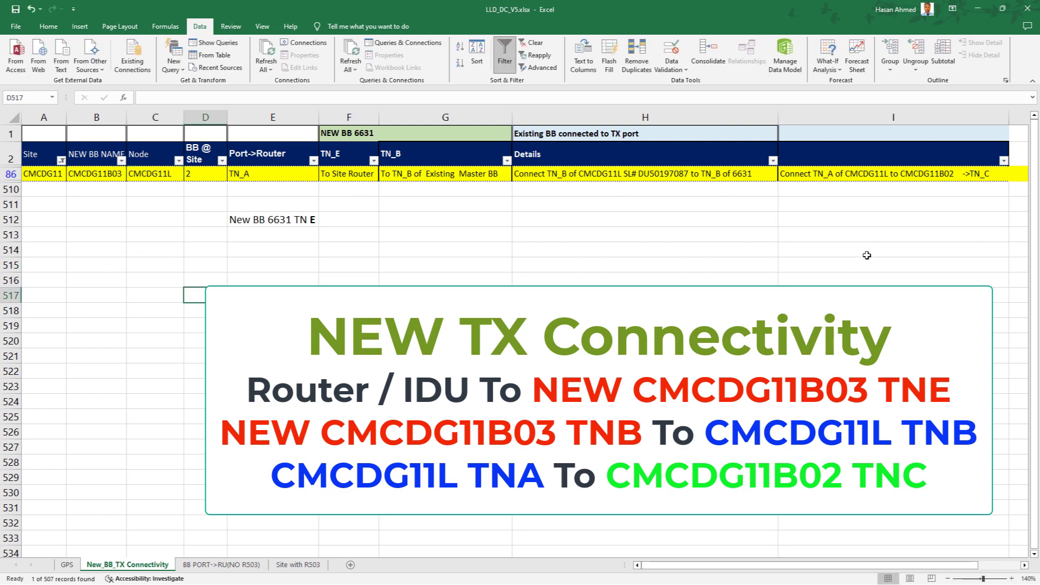
# Highlight the baseband name CMCDG11B02 within the column I connection entry of CMCDG11's row
pyautogui.doubleClick(957, 173)
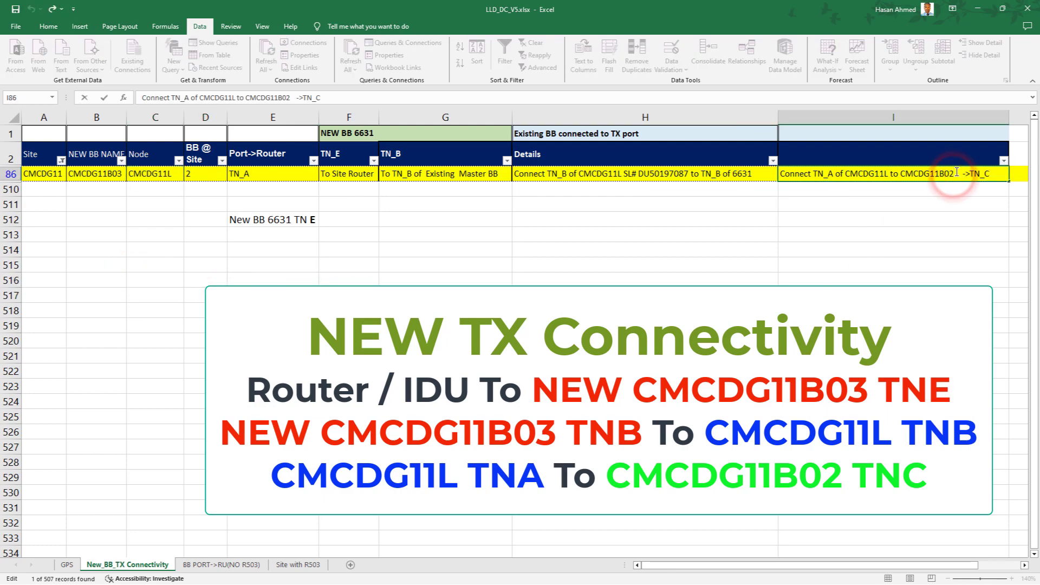
pyautogui.moveTo(956, 173); pyautogui.dragTo(904, 172)
pyautogui.click(892, 310)
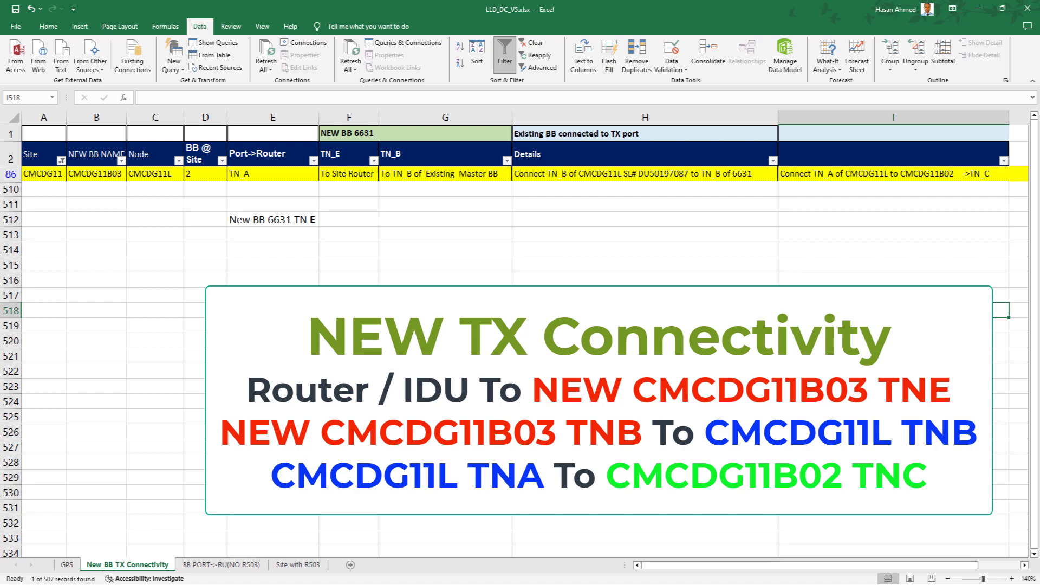
# Review the existing CMCDG11L node and its Port->Router entry alongside the new baseband's TN_B connection in CMCDG11's row
pyautogui.click(238, 173)
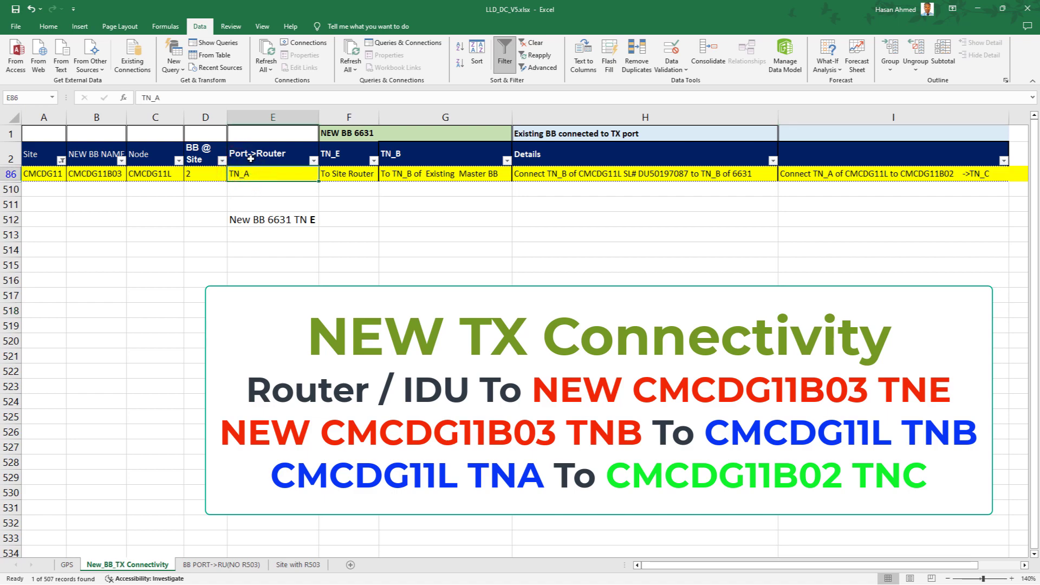
pyautogui.click(159, 175)
pyautogui.click(250, 174)
pyautogui.click(405, 171)
pyautogui.press('Left')
pyautogui.press('Left')
pyautogui.click(410, 262)
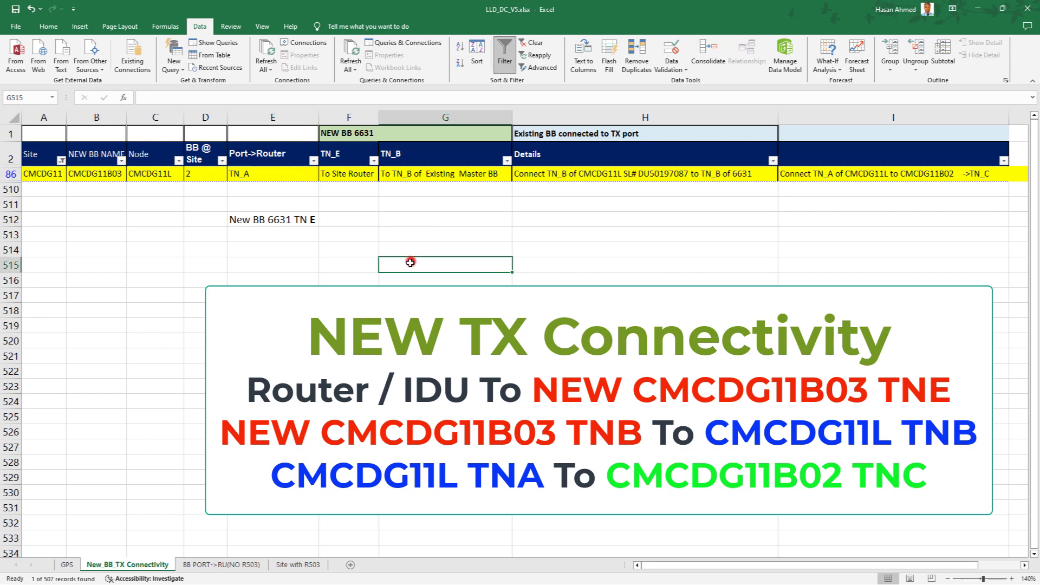
# Compare the Port->Router column with the "New BB 6631 TN E" note to identify the new baseband's router port
pyautogui.click(271, 221)
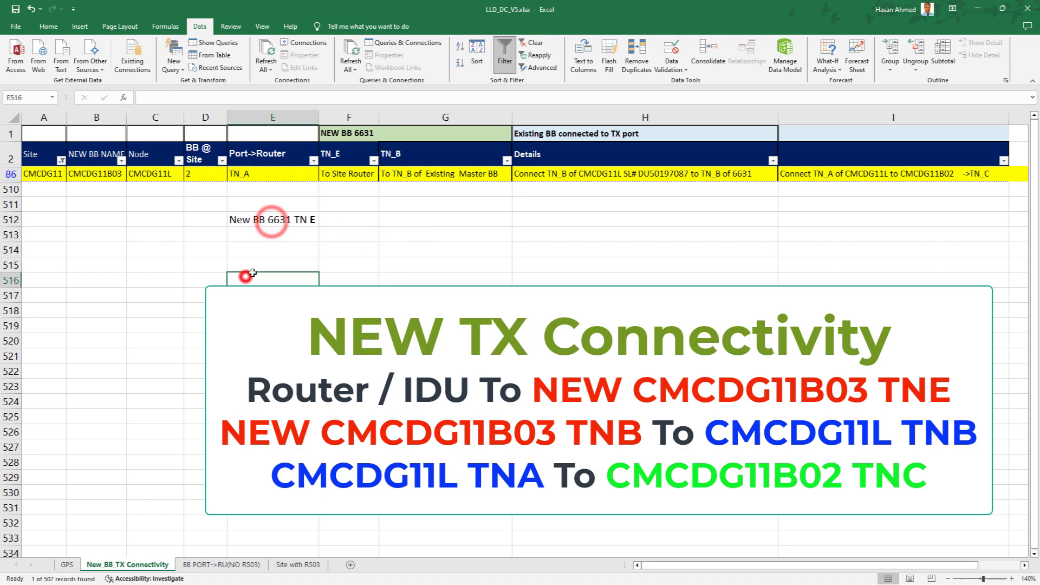
pyautogui.click(272, 326)
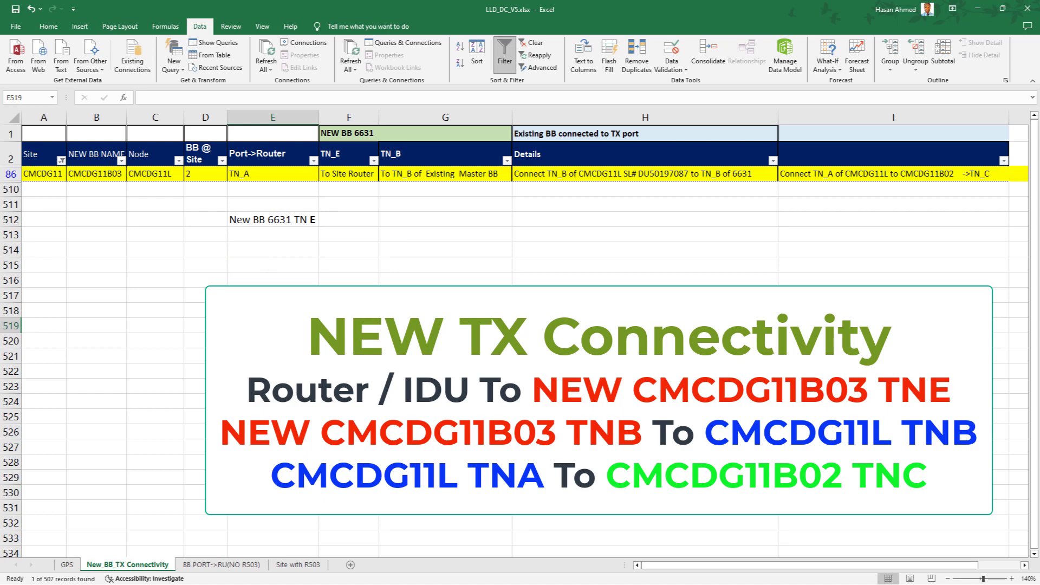
pyautogui.press('Return')
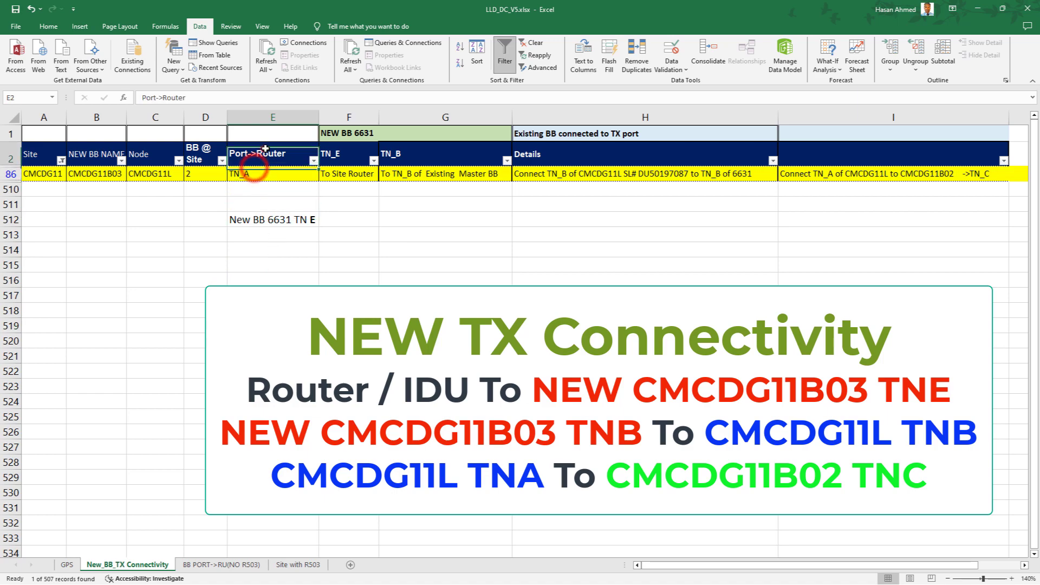
pyautogui.click(273, 220)
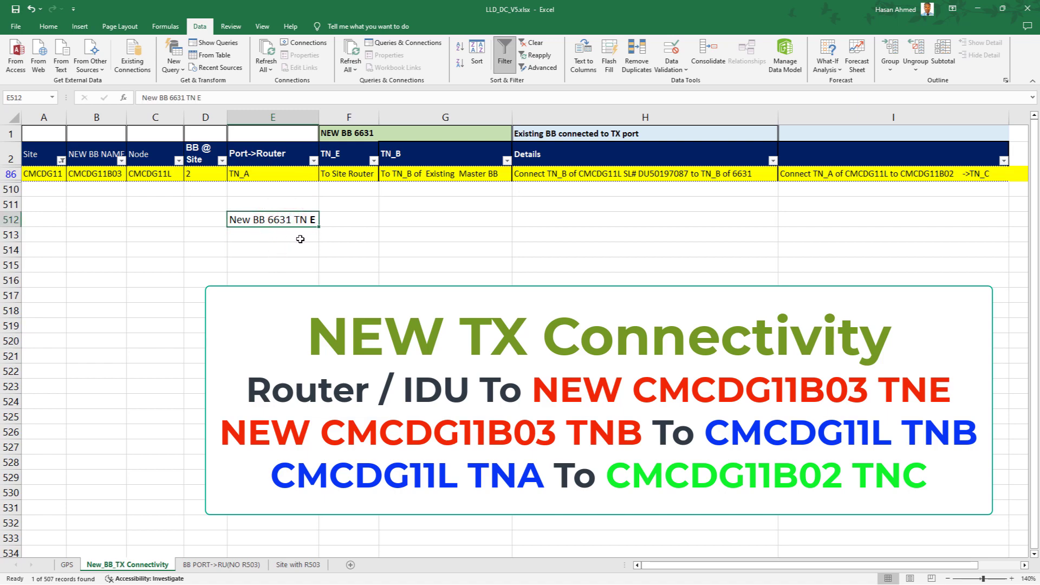
pyautogui.click(325, 220)
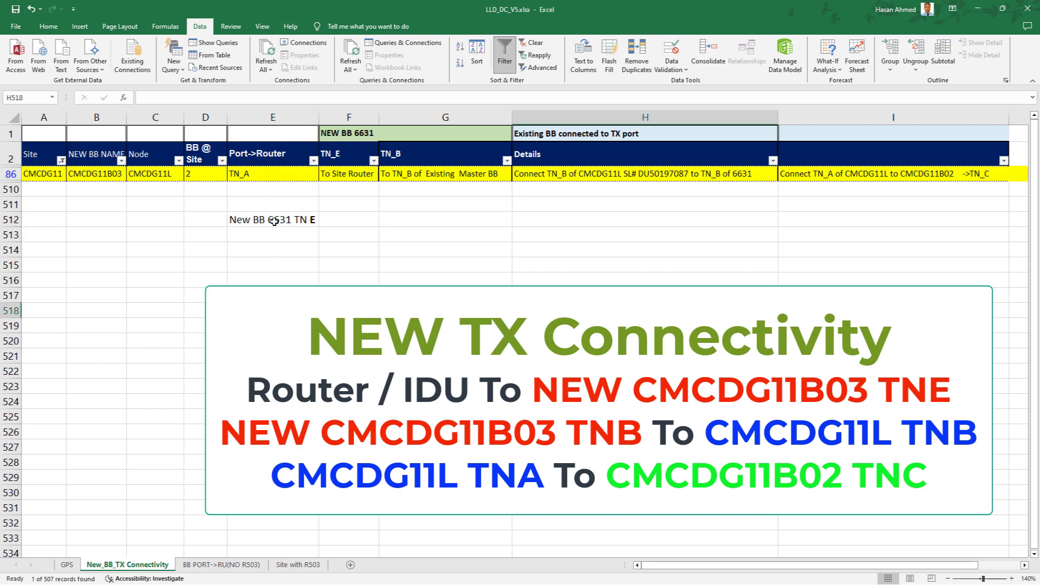
pyautogui.click(274, 221)
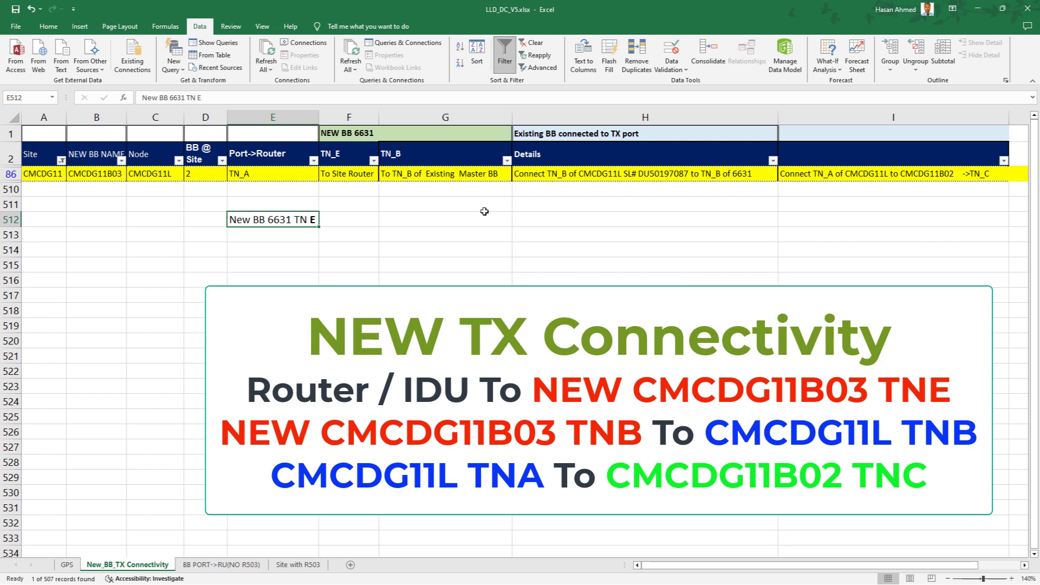
# Point out the CMCDG11L node and its existing router port TN_A in CMCDG11's row
pyautogui.click(166, 174)
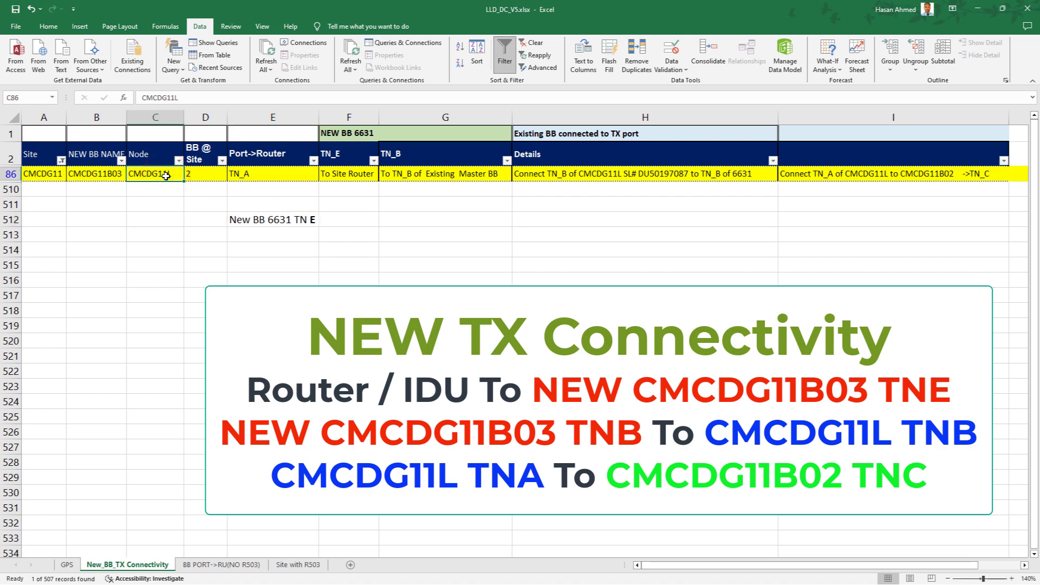
pyautogui.click(172, 196)
pyautogui.click(170, 174)
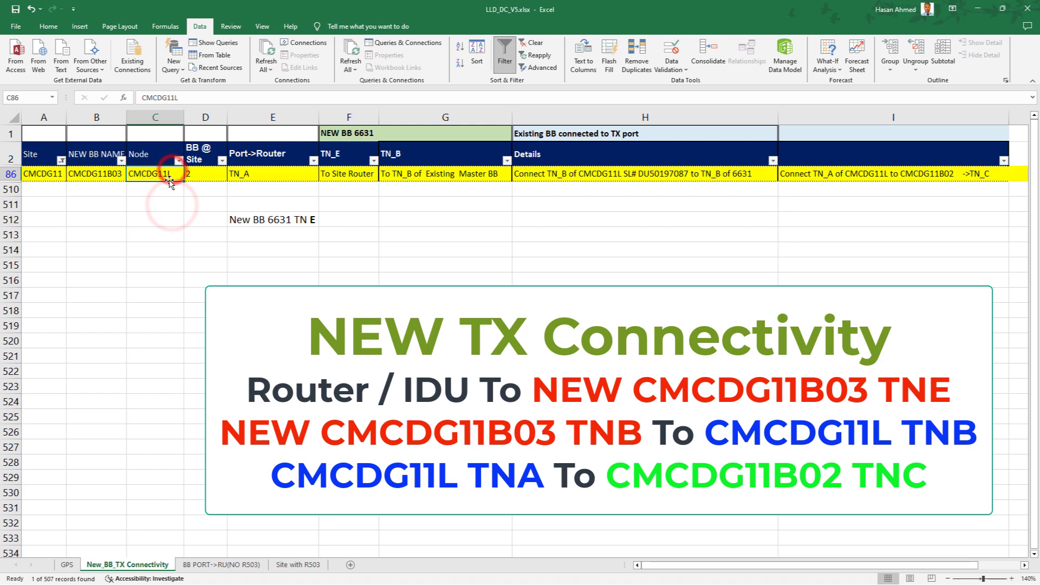
pyautogui.click(253, 174)
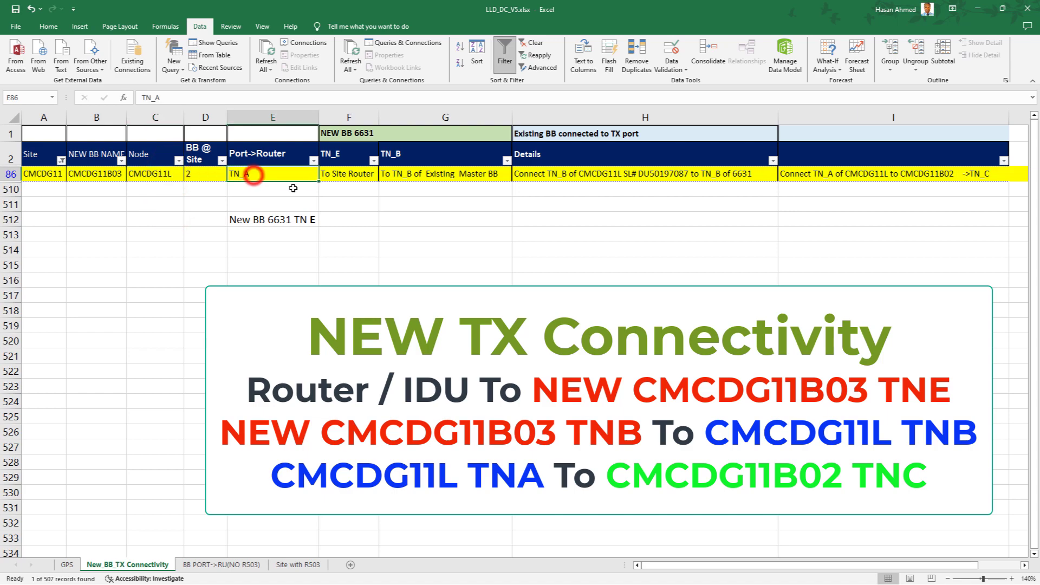
# Highlight the CMCDG11B02 destination with its TN_C port within the column I connection entry
pyautogui.click(988, 179)
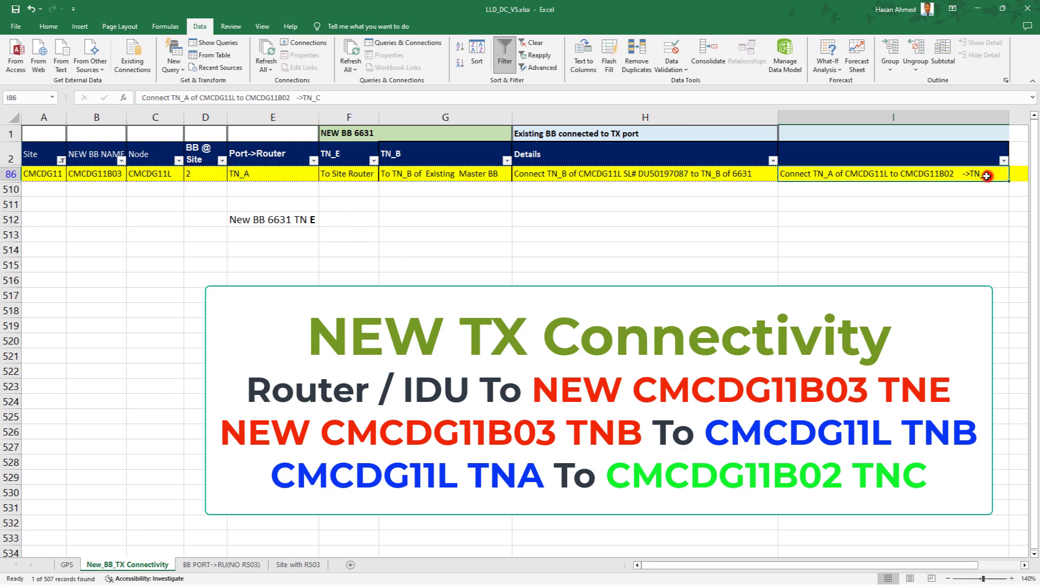
pyautogui.doubleClick(945, 179)
pyautogui.moveTo(930, 174); pyautogui.dragTo(990, 174)
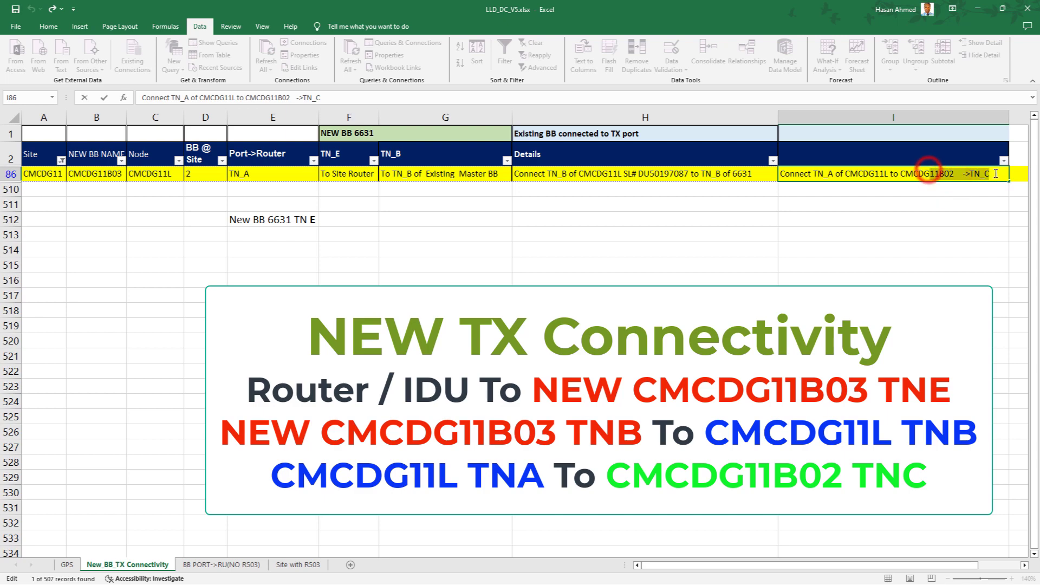
pyautogui.click(943, 253)
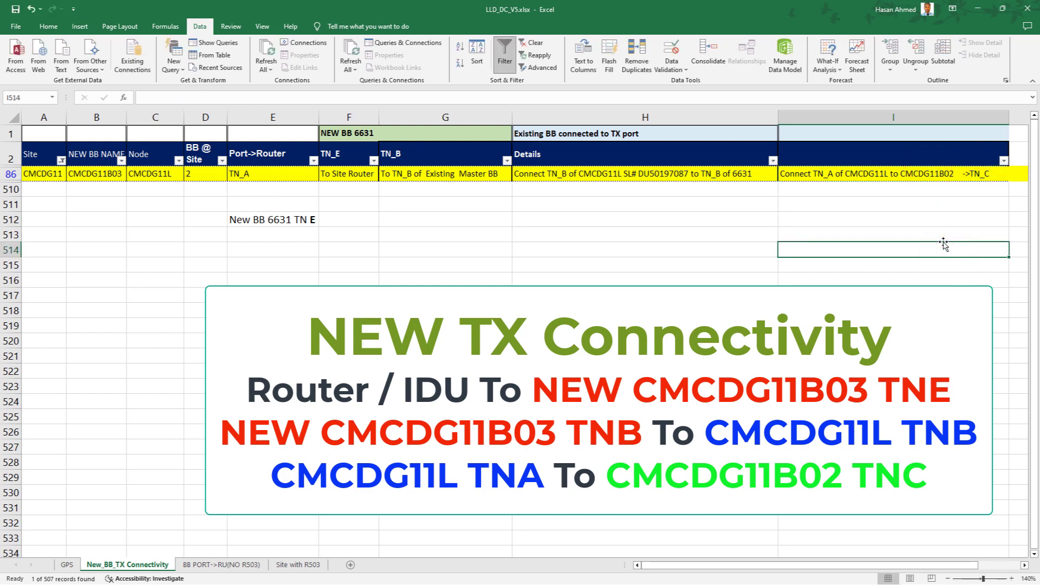
pyautogui.click(987, 176)
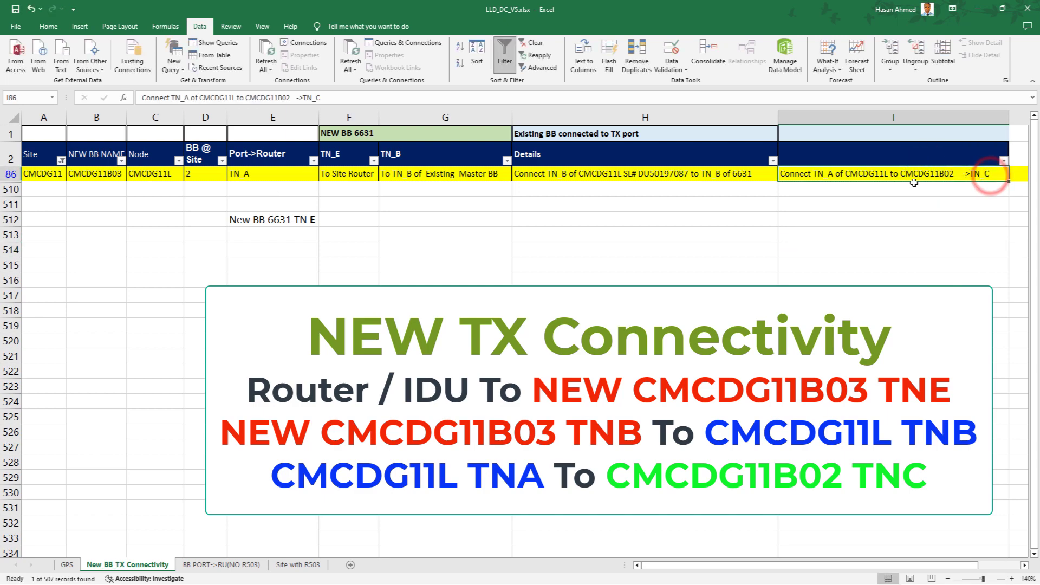
pyautogui.click(970, 341)
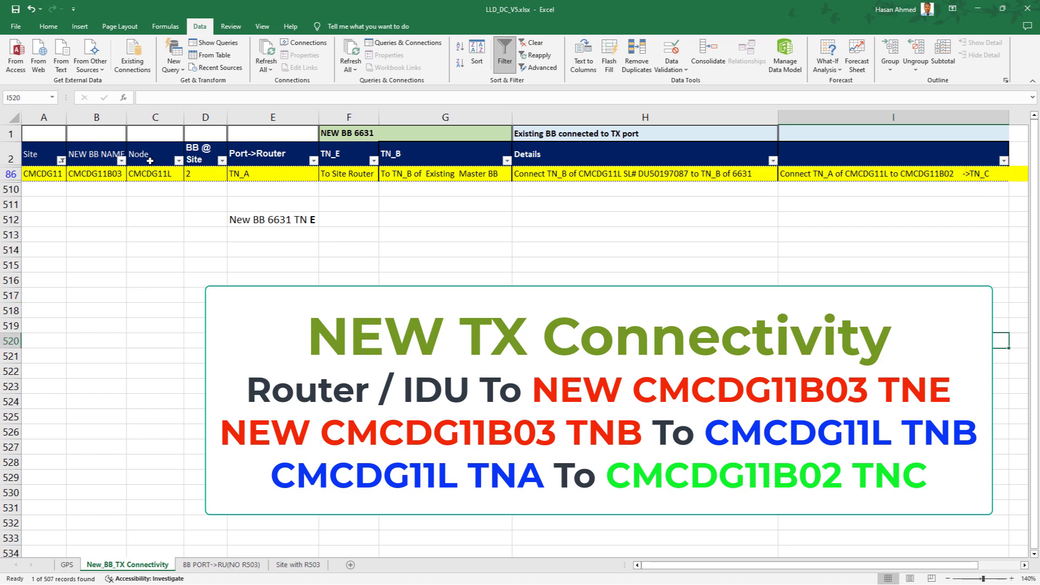
# Match the TN_A port in CMCDG11's Port->Router cell with the CMCDG11L to CMCDG11B02 connection in column I
pyautogui.click(254, 179)
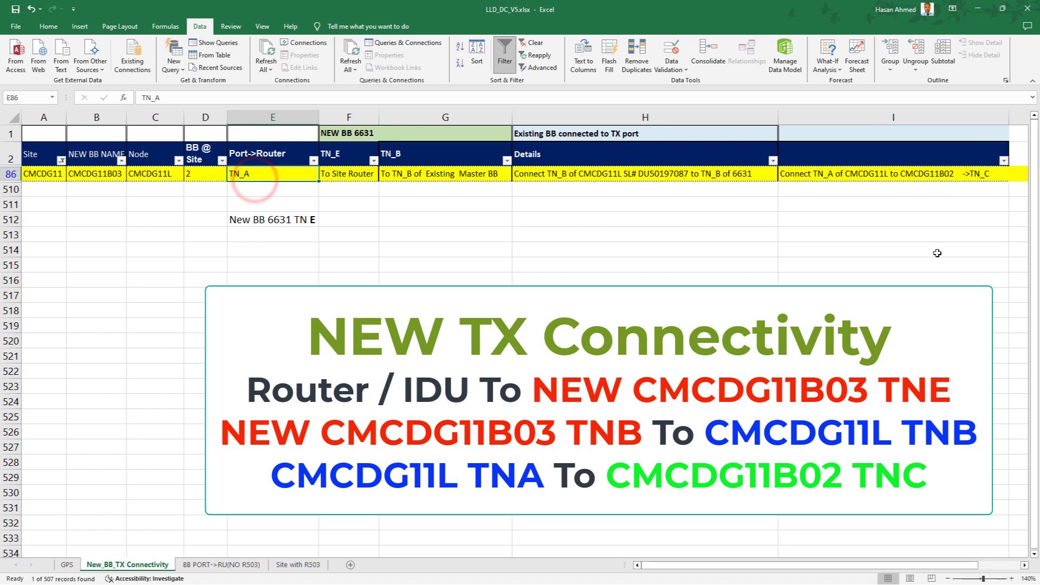
pyautogui.click(971, 160)
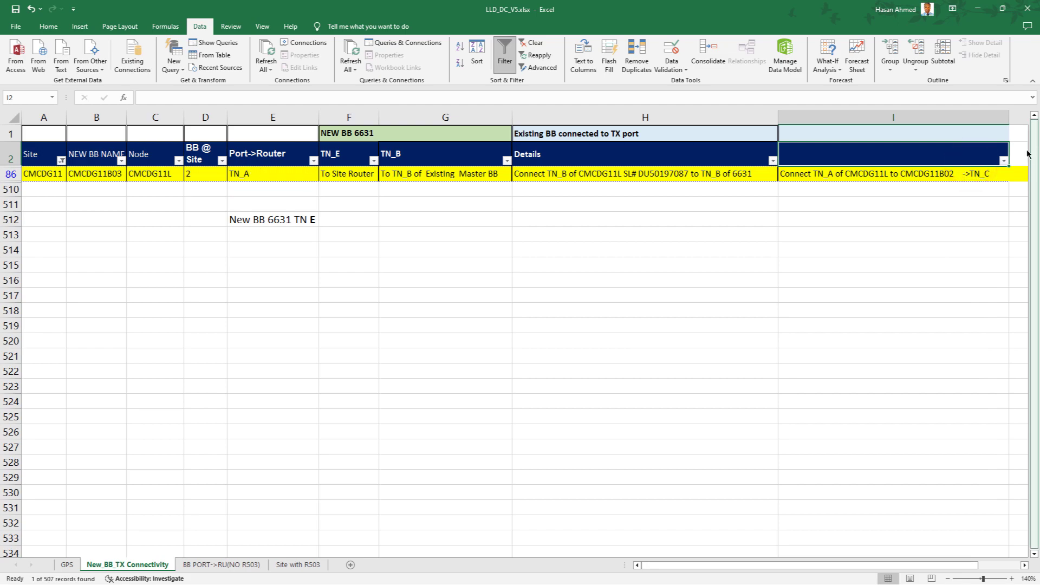
pyautogui.click(983, 175)
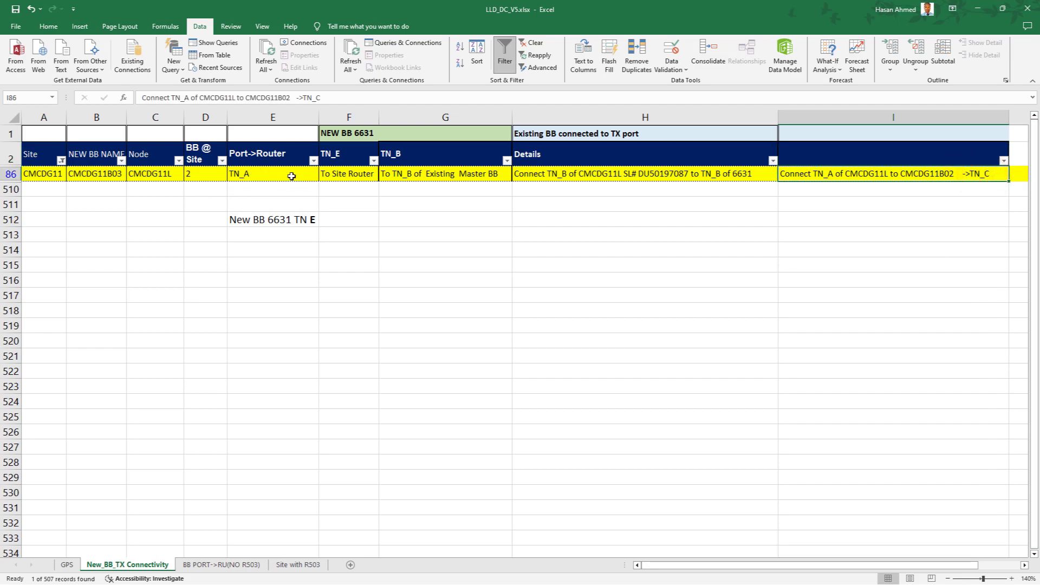
pyautogui.click(274, 174)
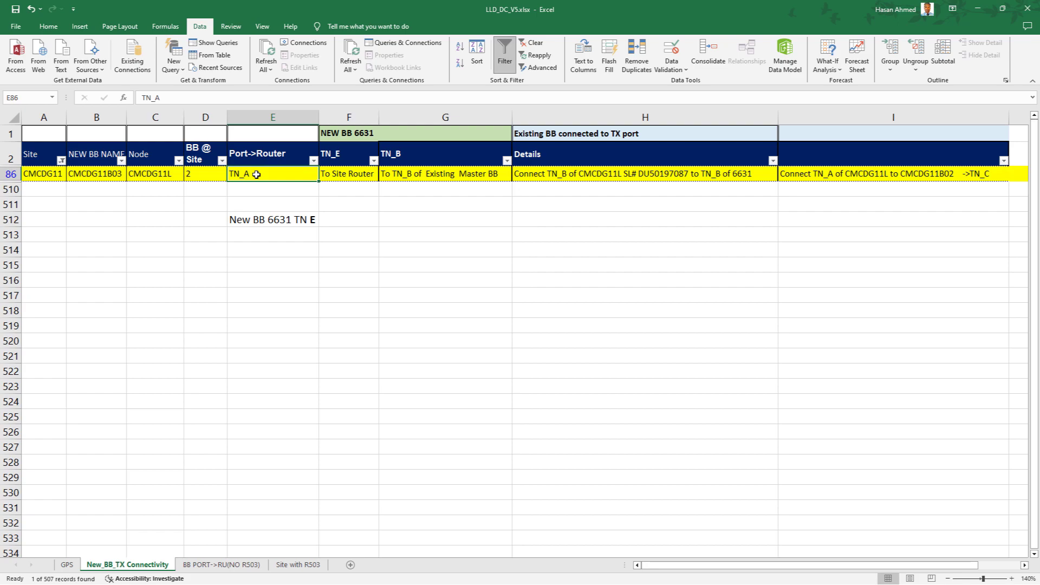
pyautogui.click(404, 325)
pyautogui.press('alt')
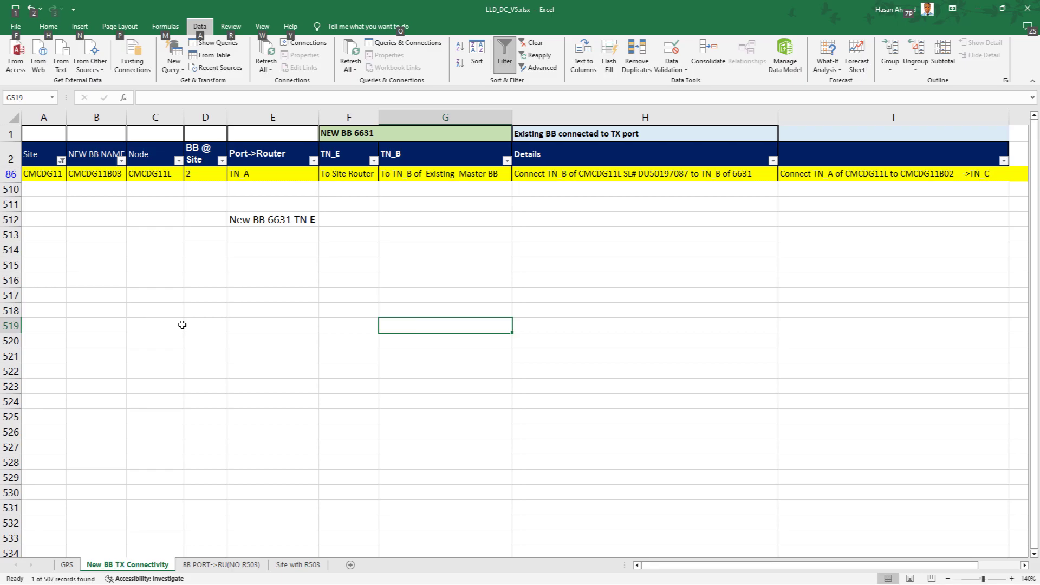